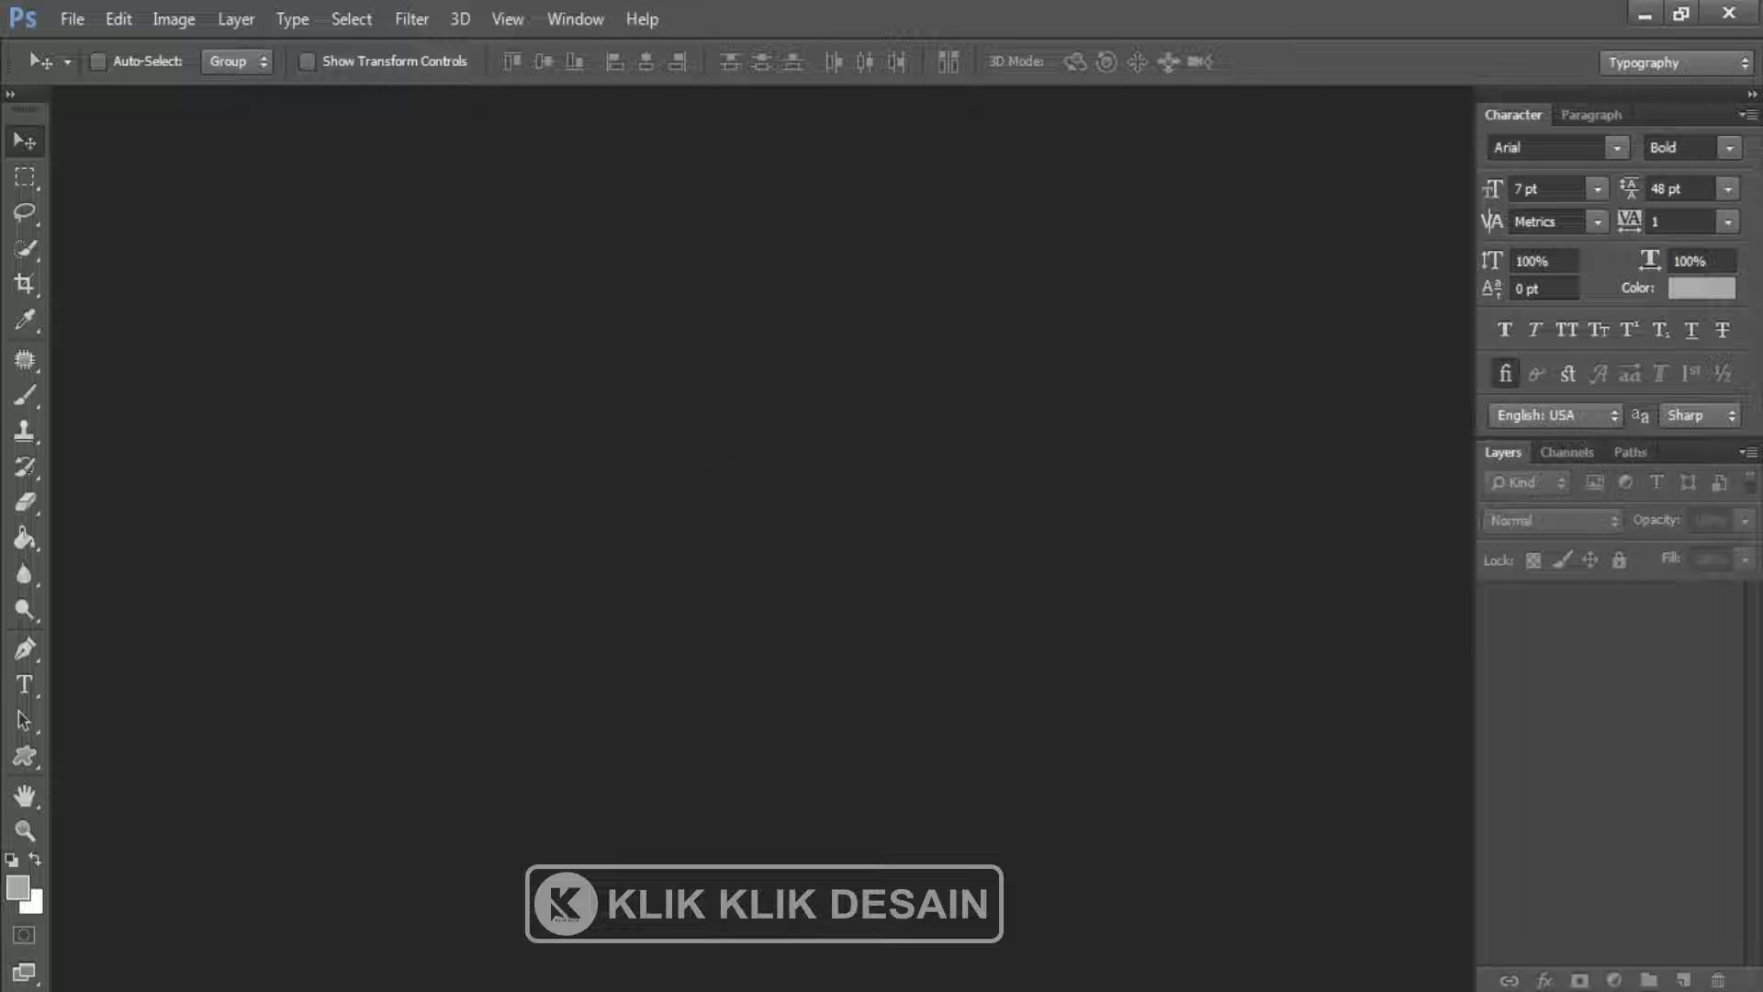
Switch to the tutor folder in Windows Explorer and examine the details of its WebP, JPG and PNG image files
key("alt+Tab")
left_click(919, 557)
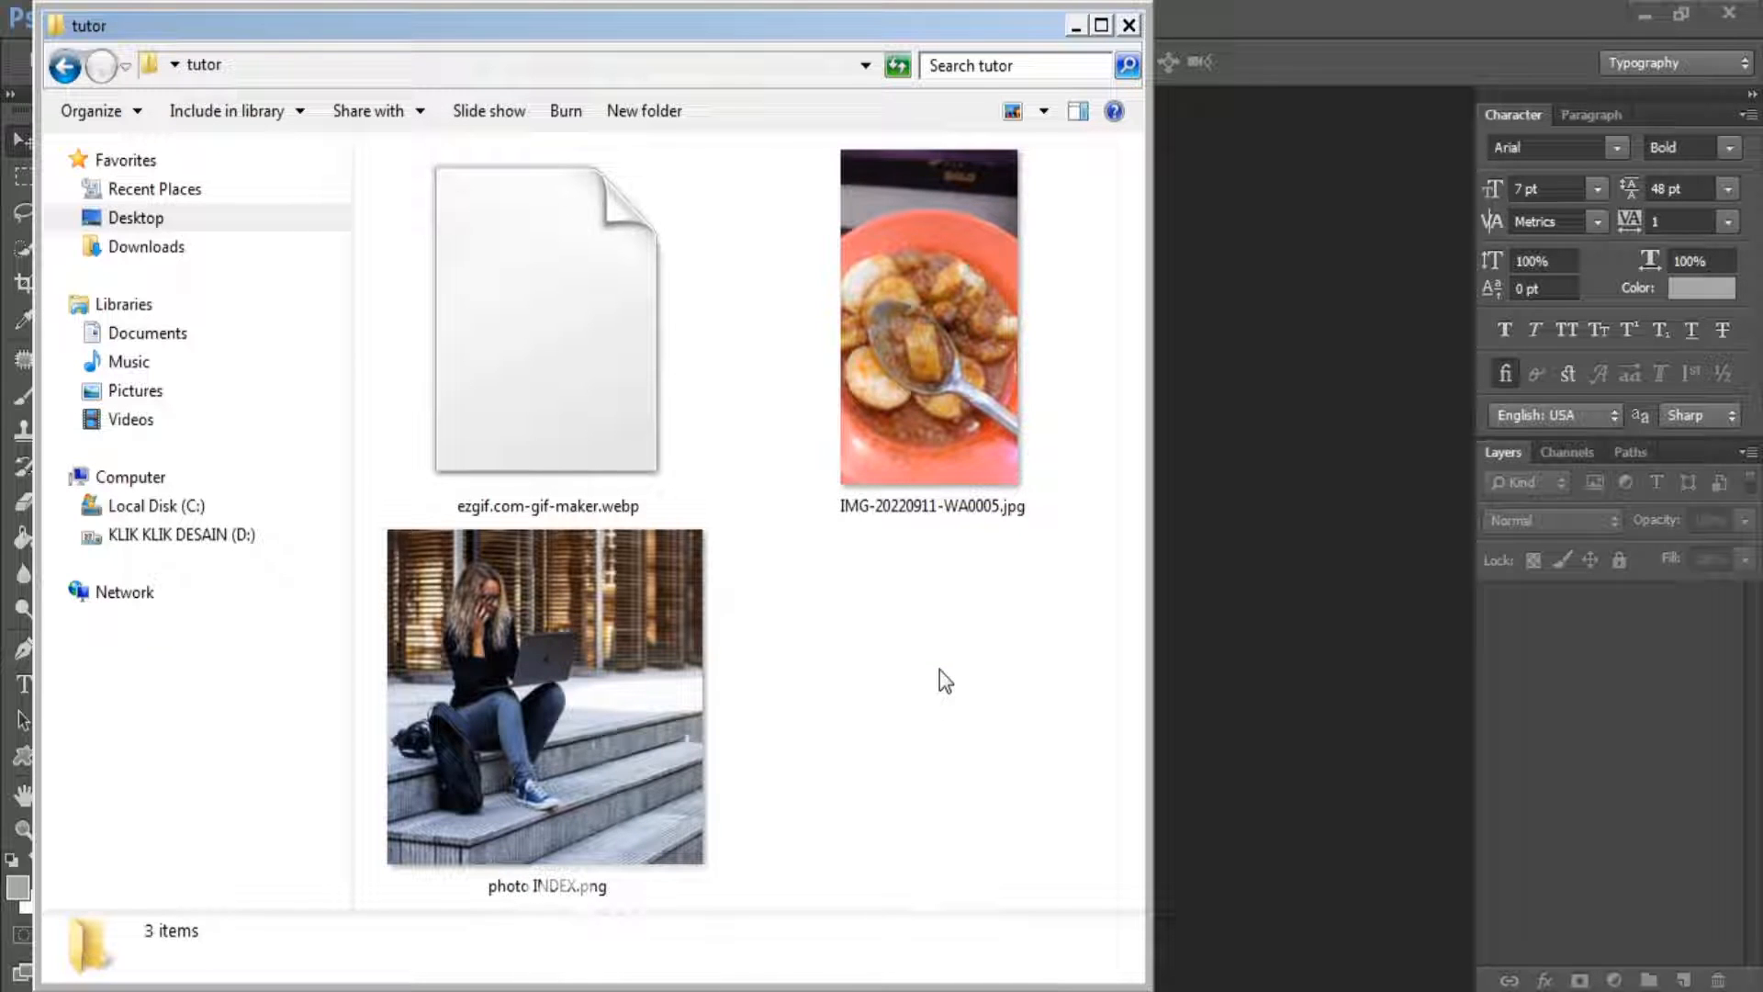
left_click(570, 400)
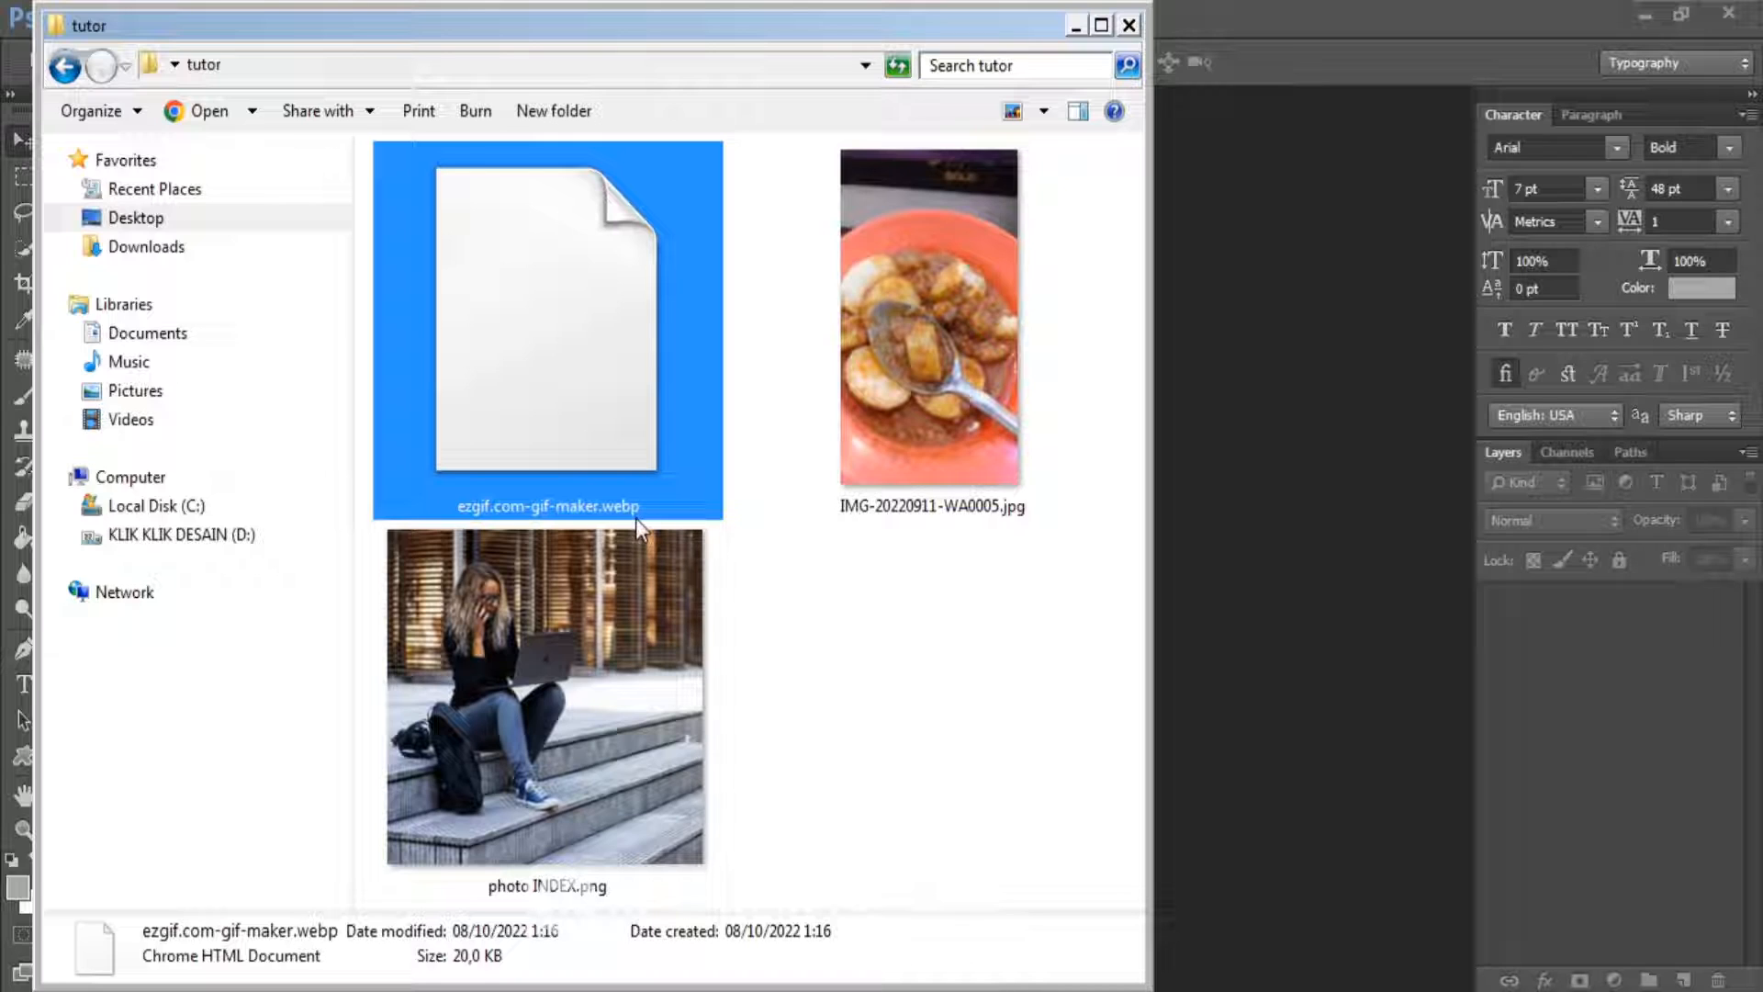
left_click(928, 351)
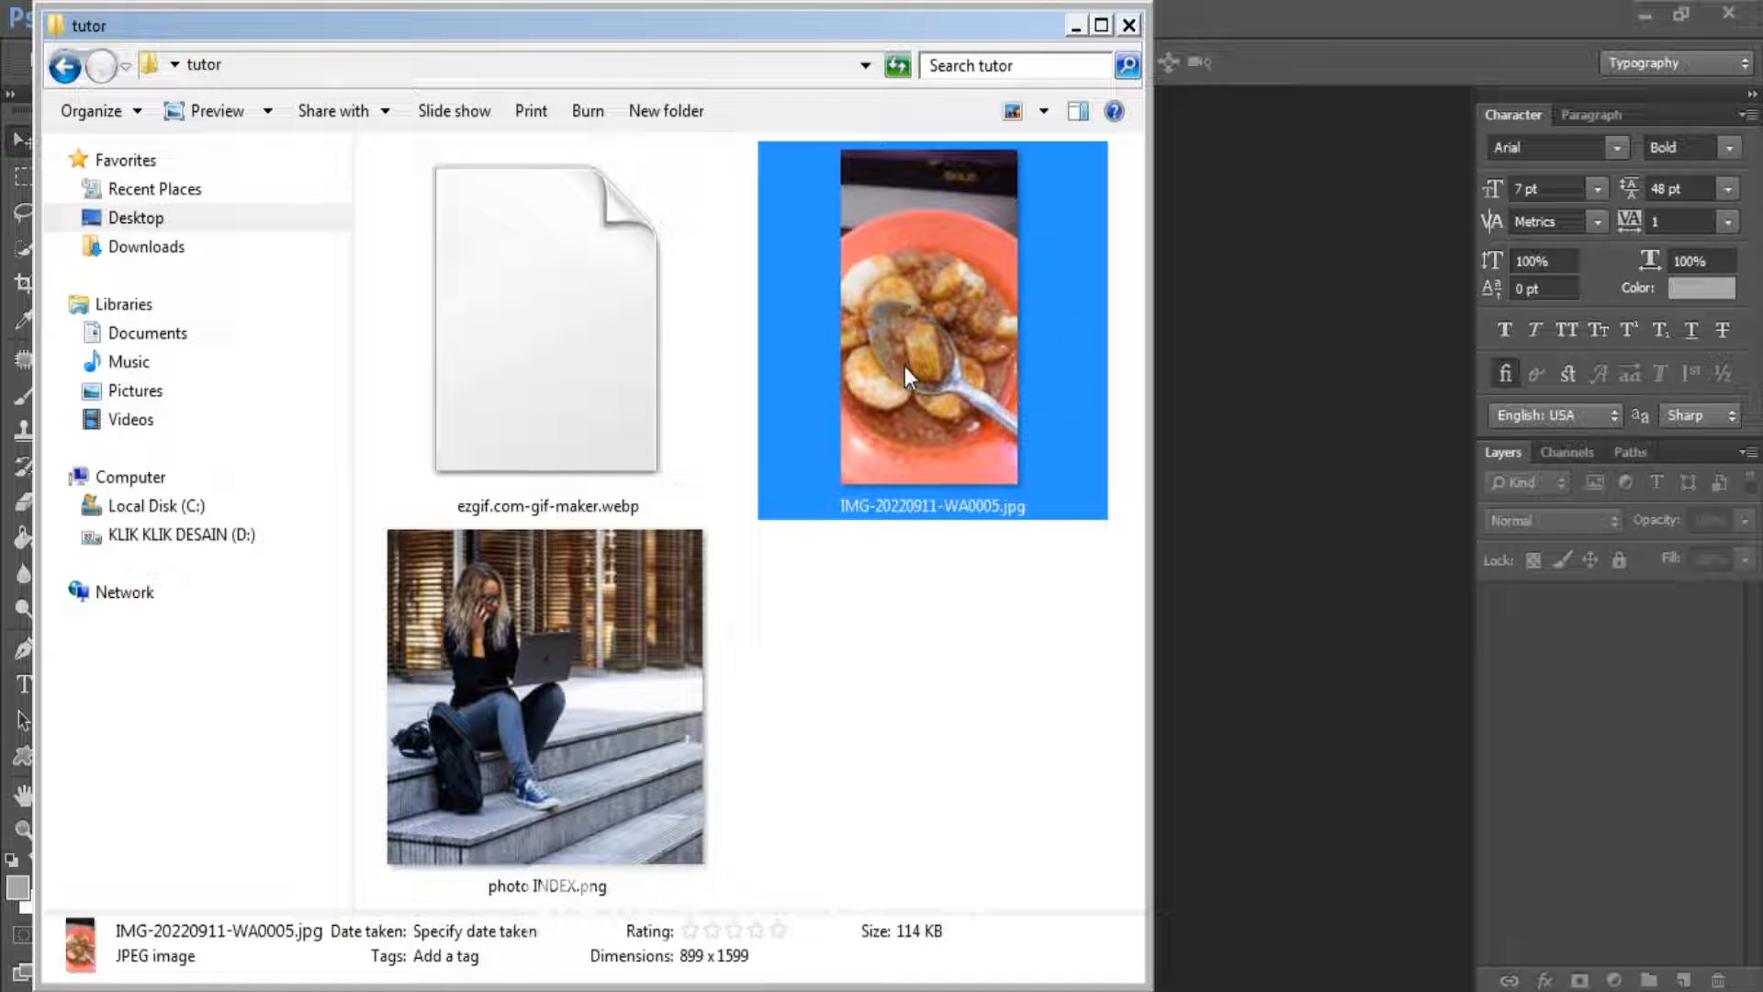
left_click(581, 744)
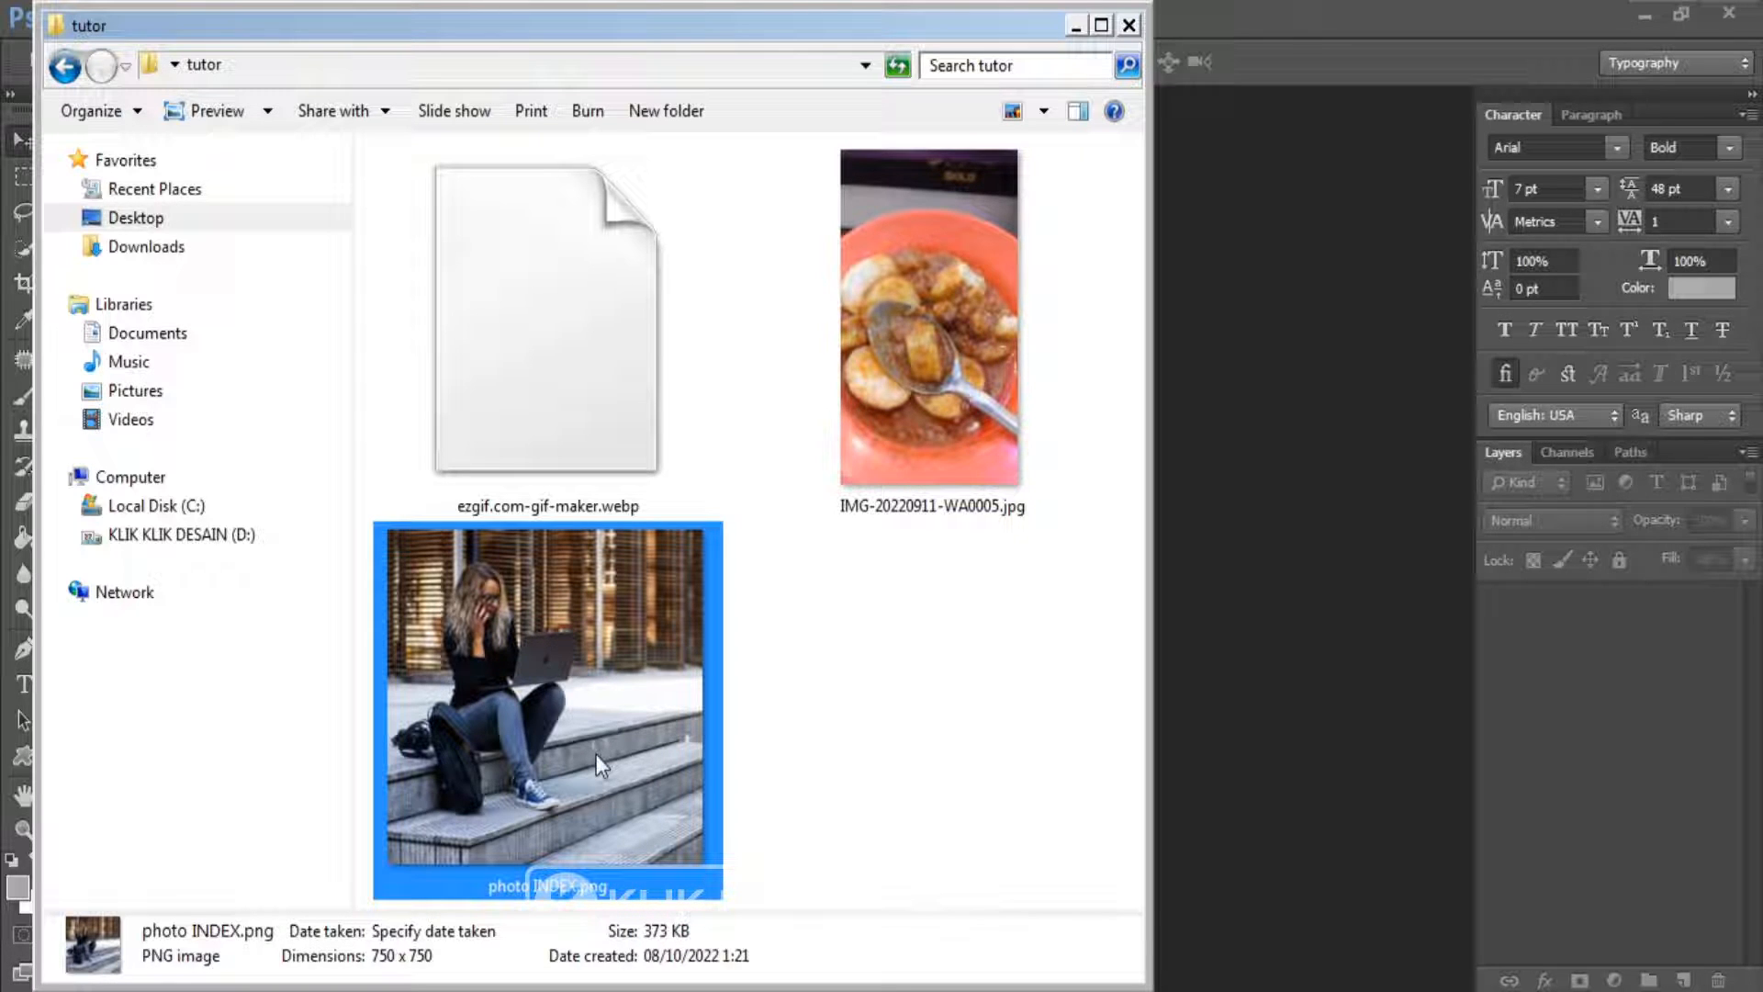
left_click(1333, 581)
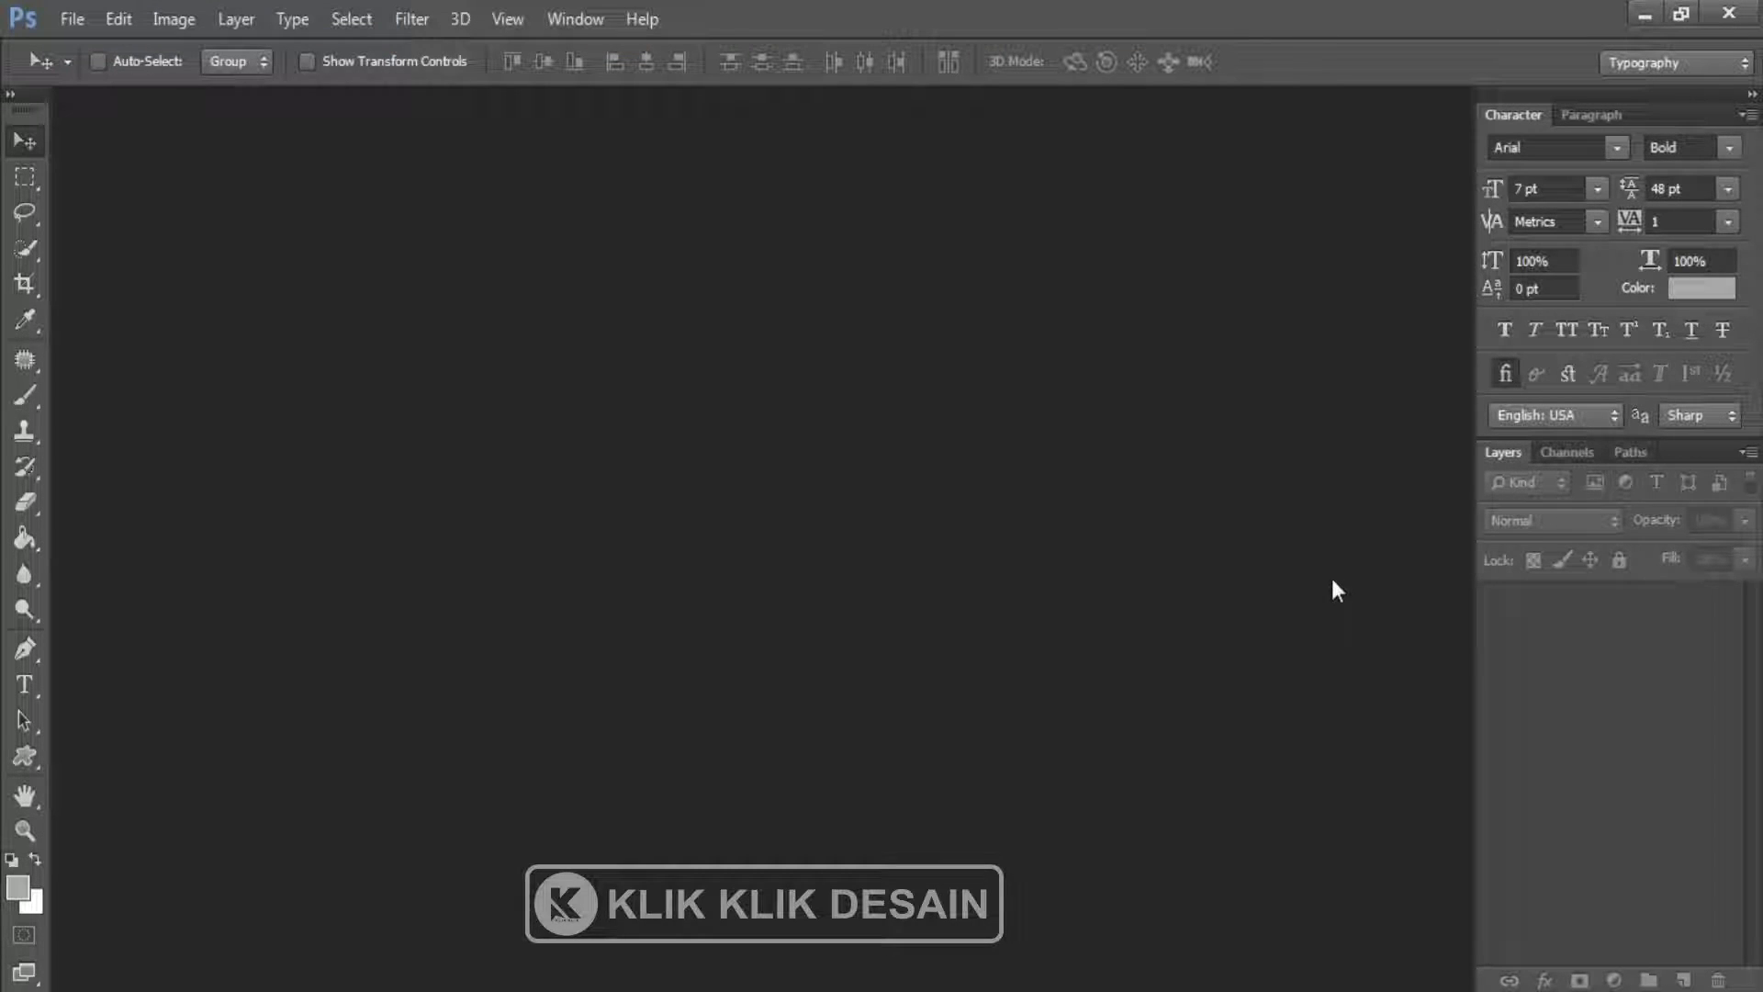
Open photo INDEX.png from the tutor folder
left_click(74, 20)
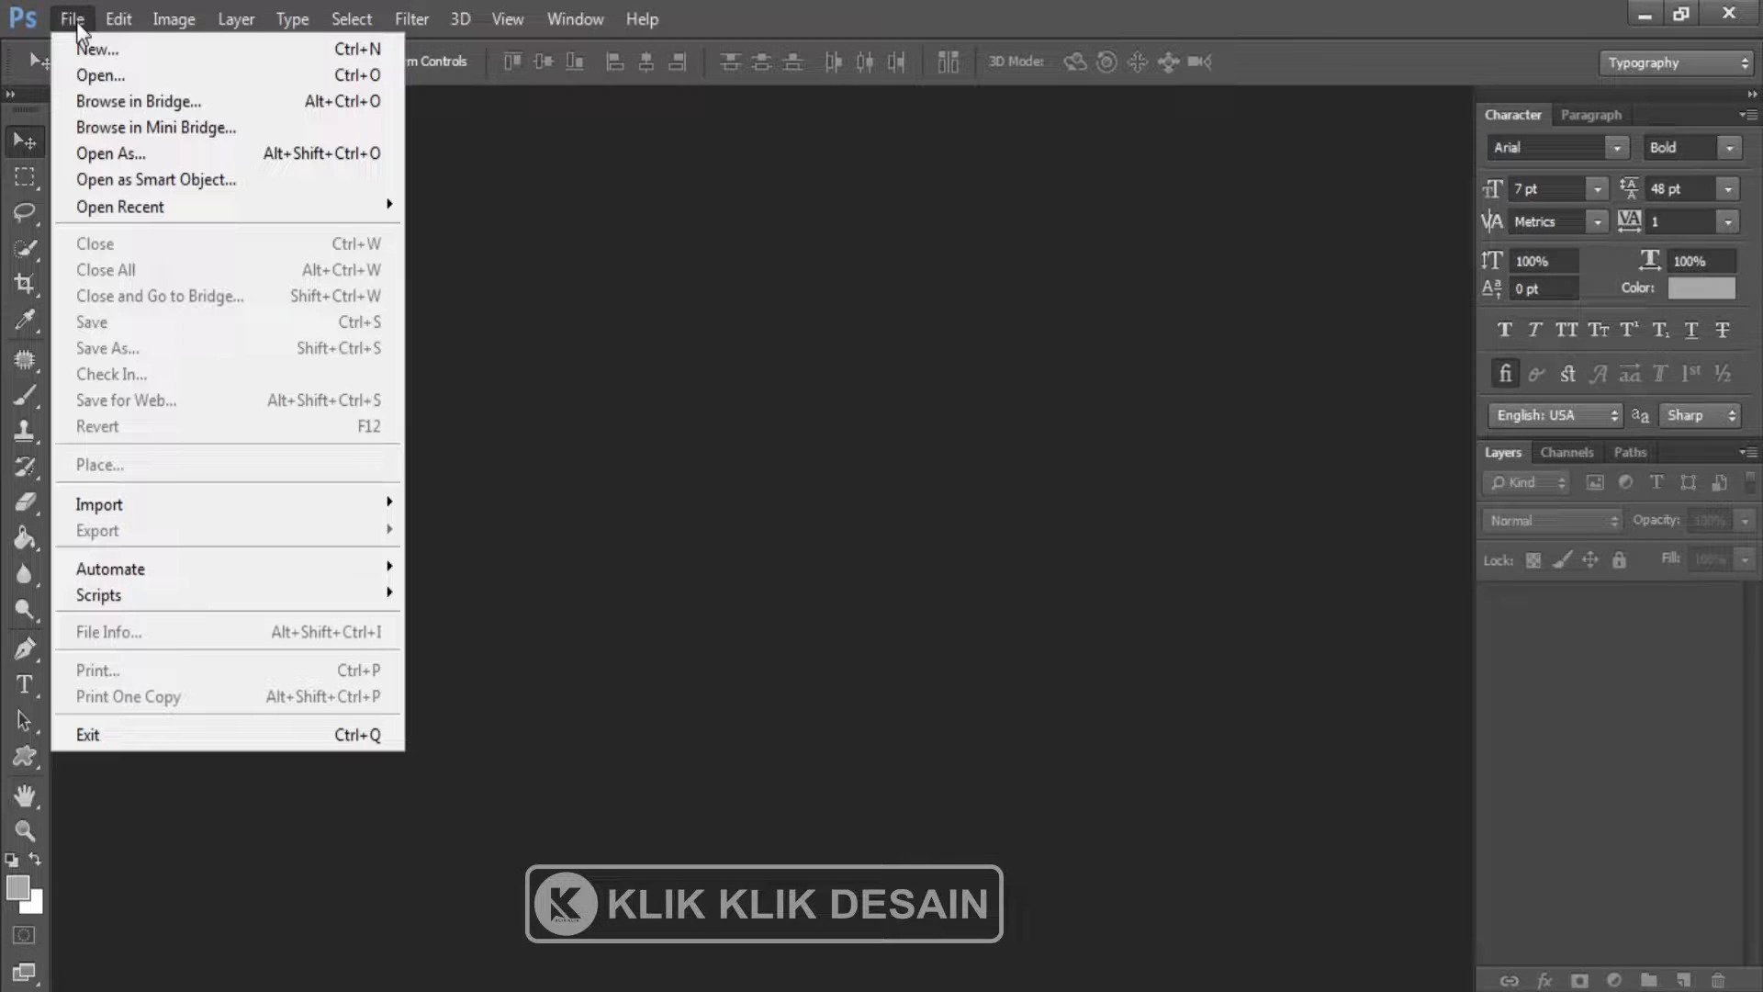
left_click(103, 75)
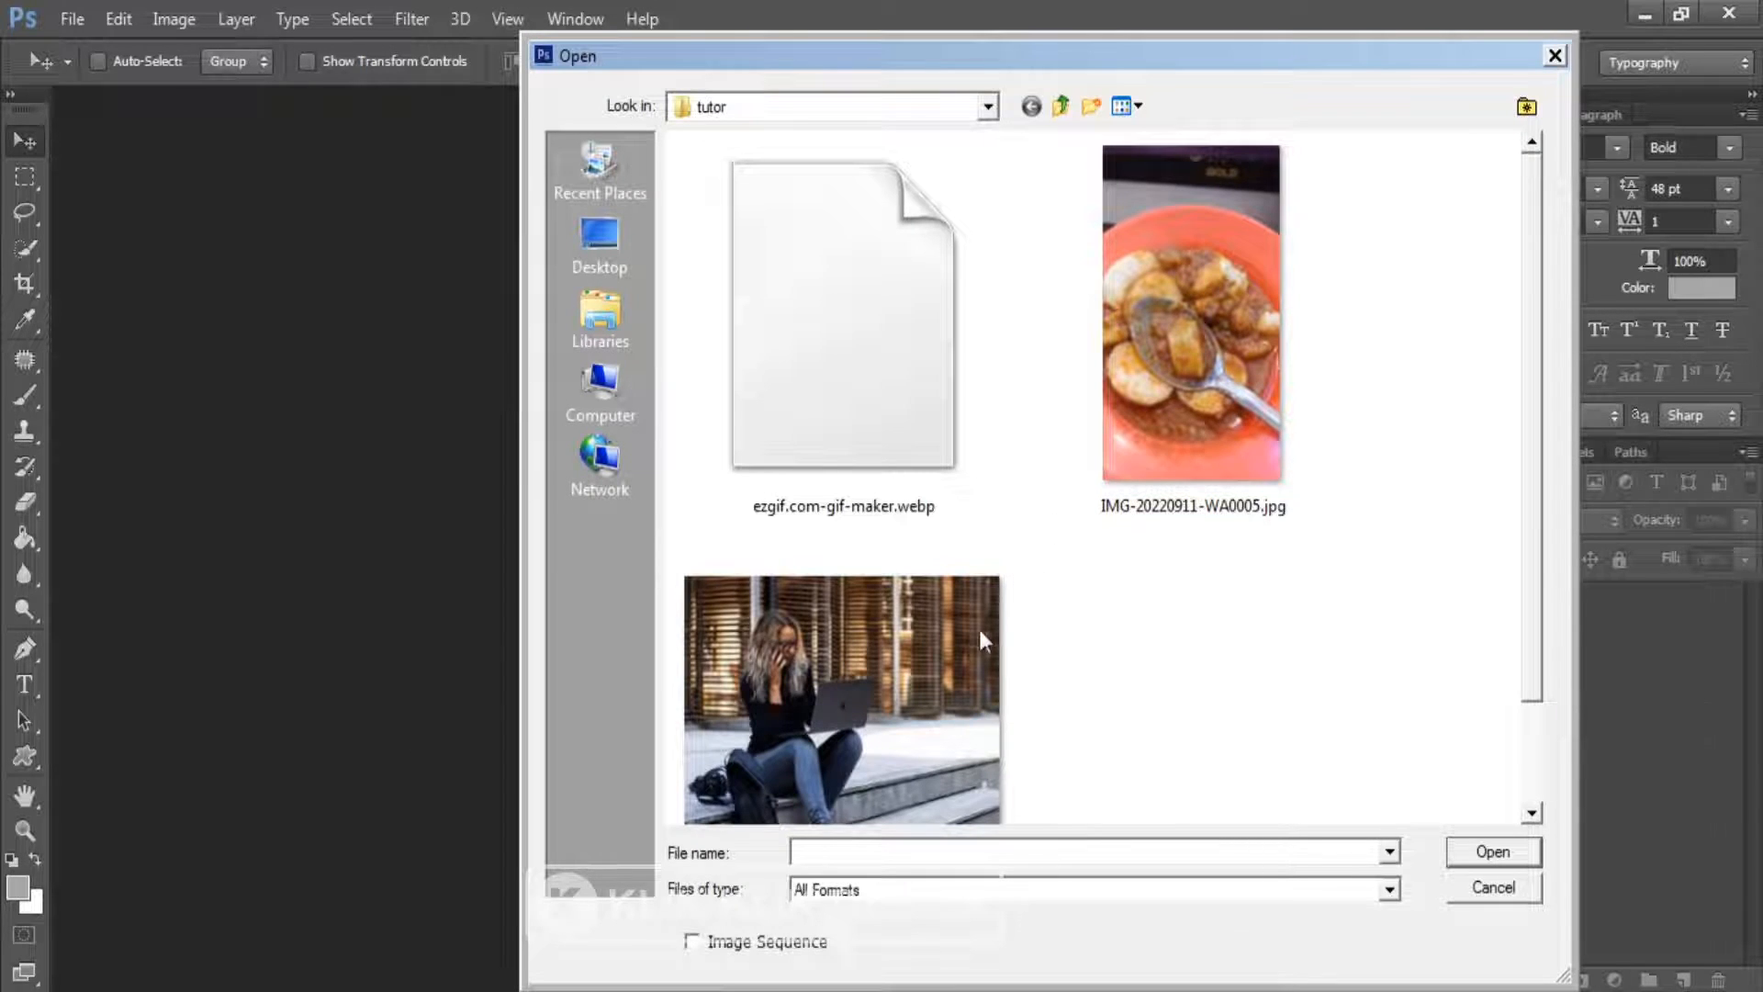
left_click(949, 648)
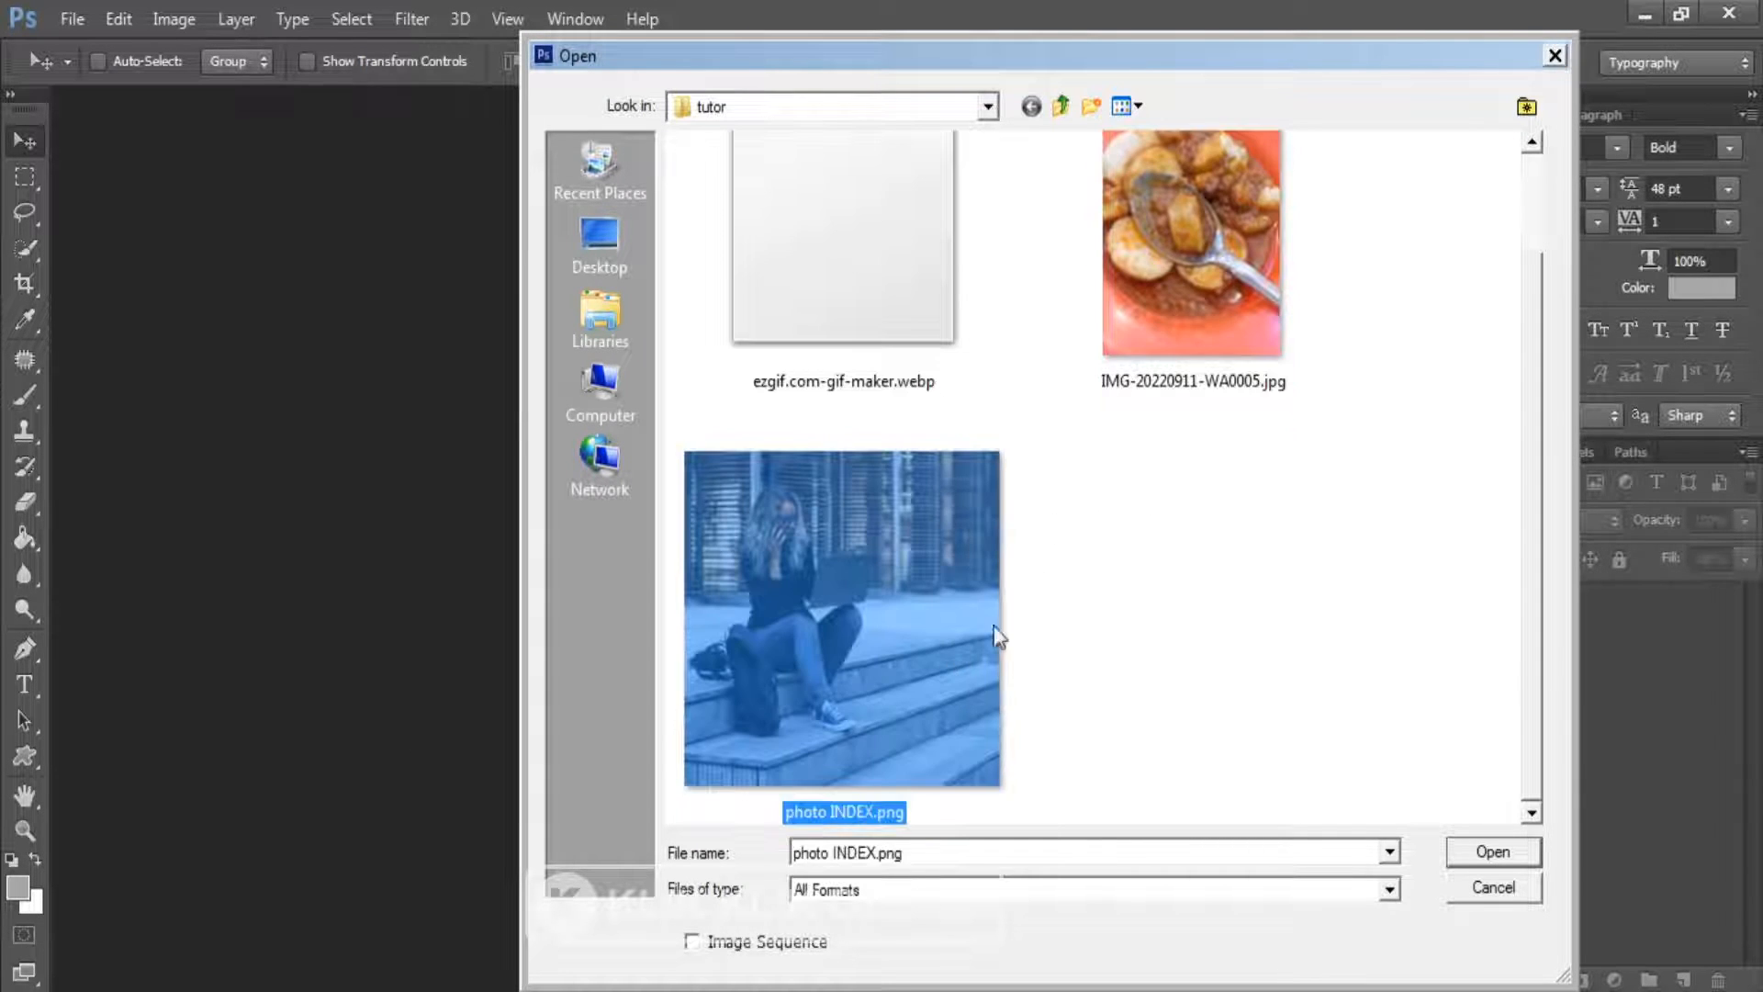
double_click(927, 634)
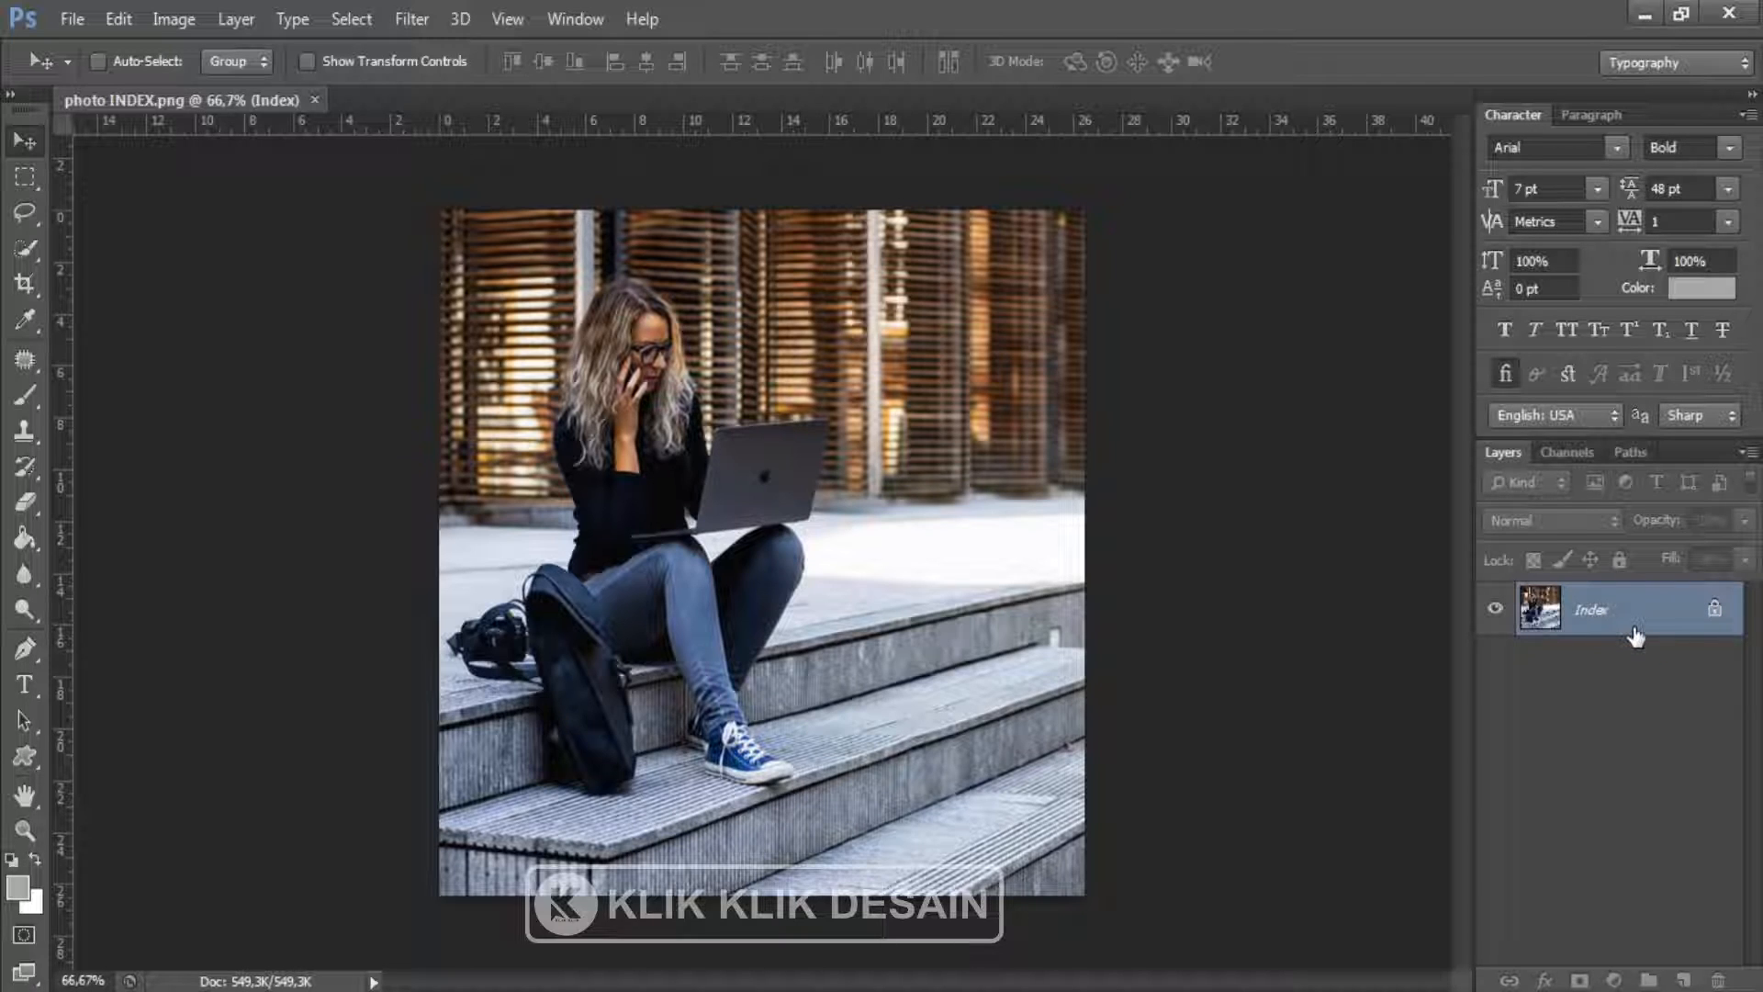
Try a rectangular selection over the woman, deselect it, and try moving the locked Index layer before undoing the move
left_click(26, 177)
left_click_drag(672, 365, 797, 590)
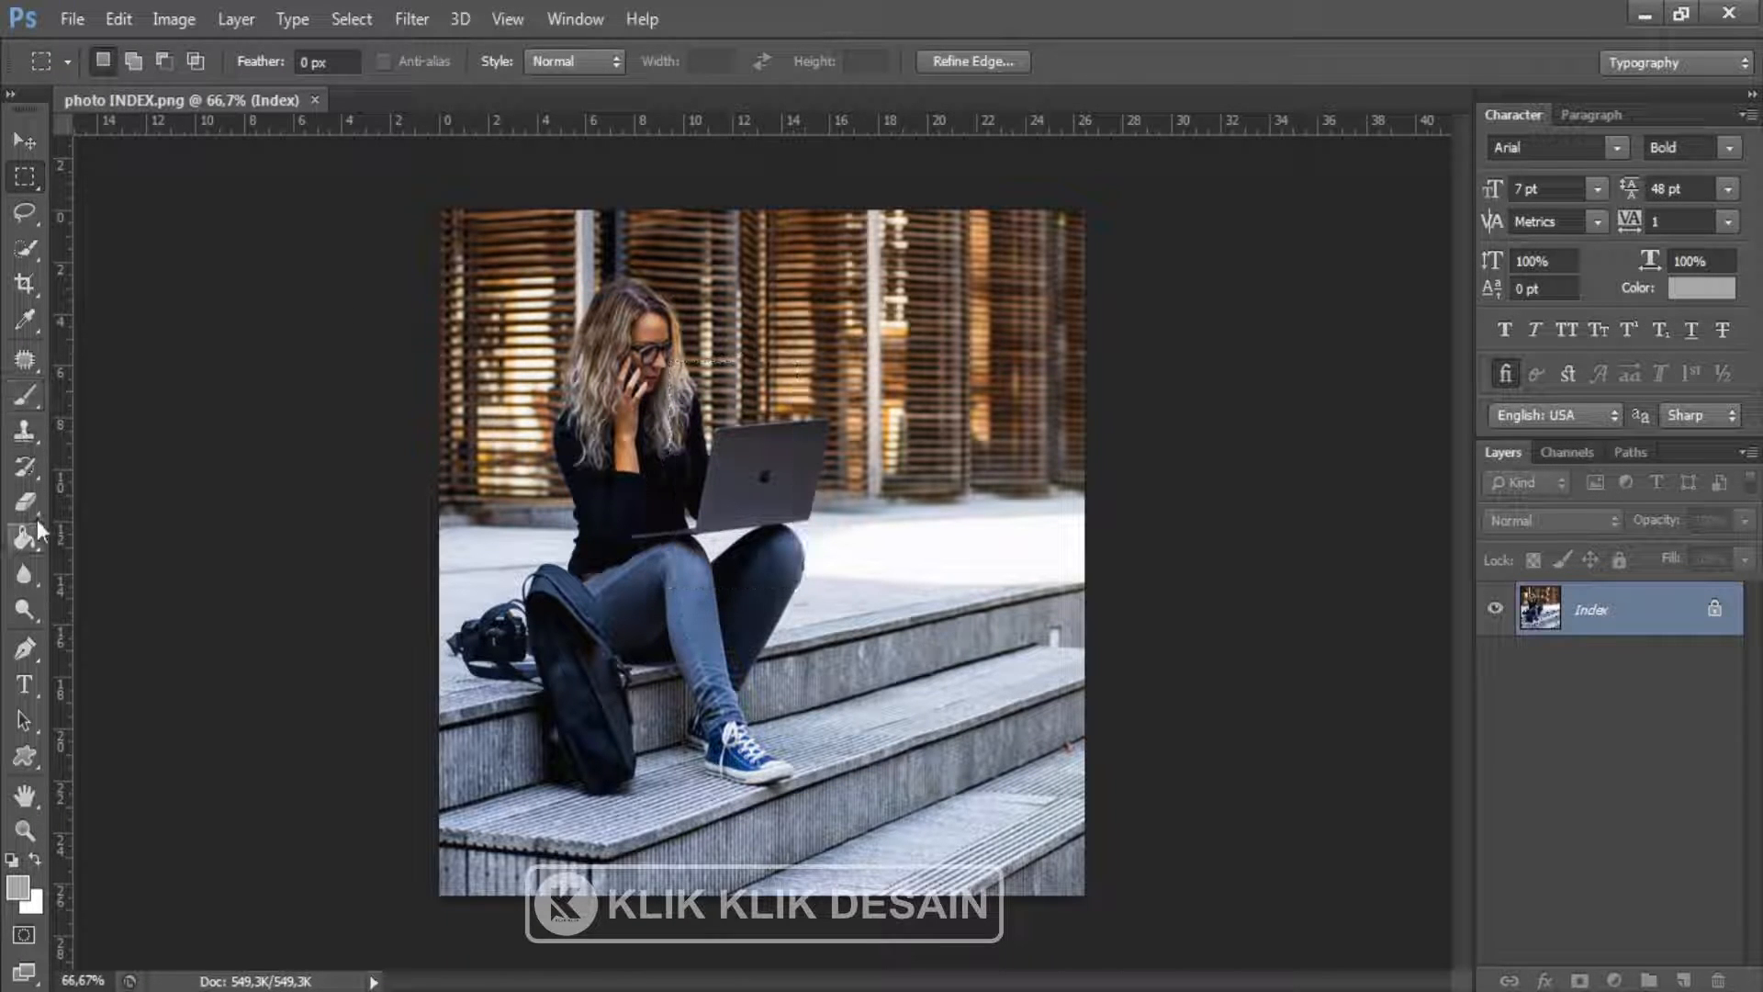
key("ctrl+d")
left_click(23, 139)
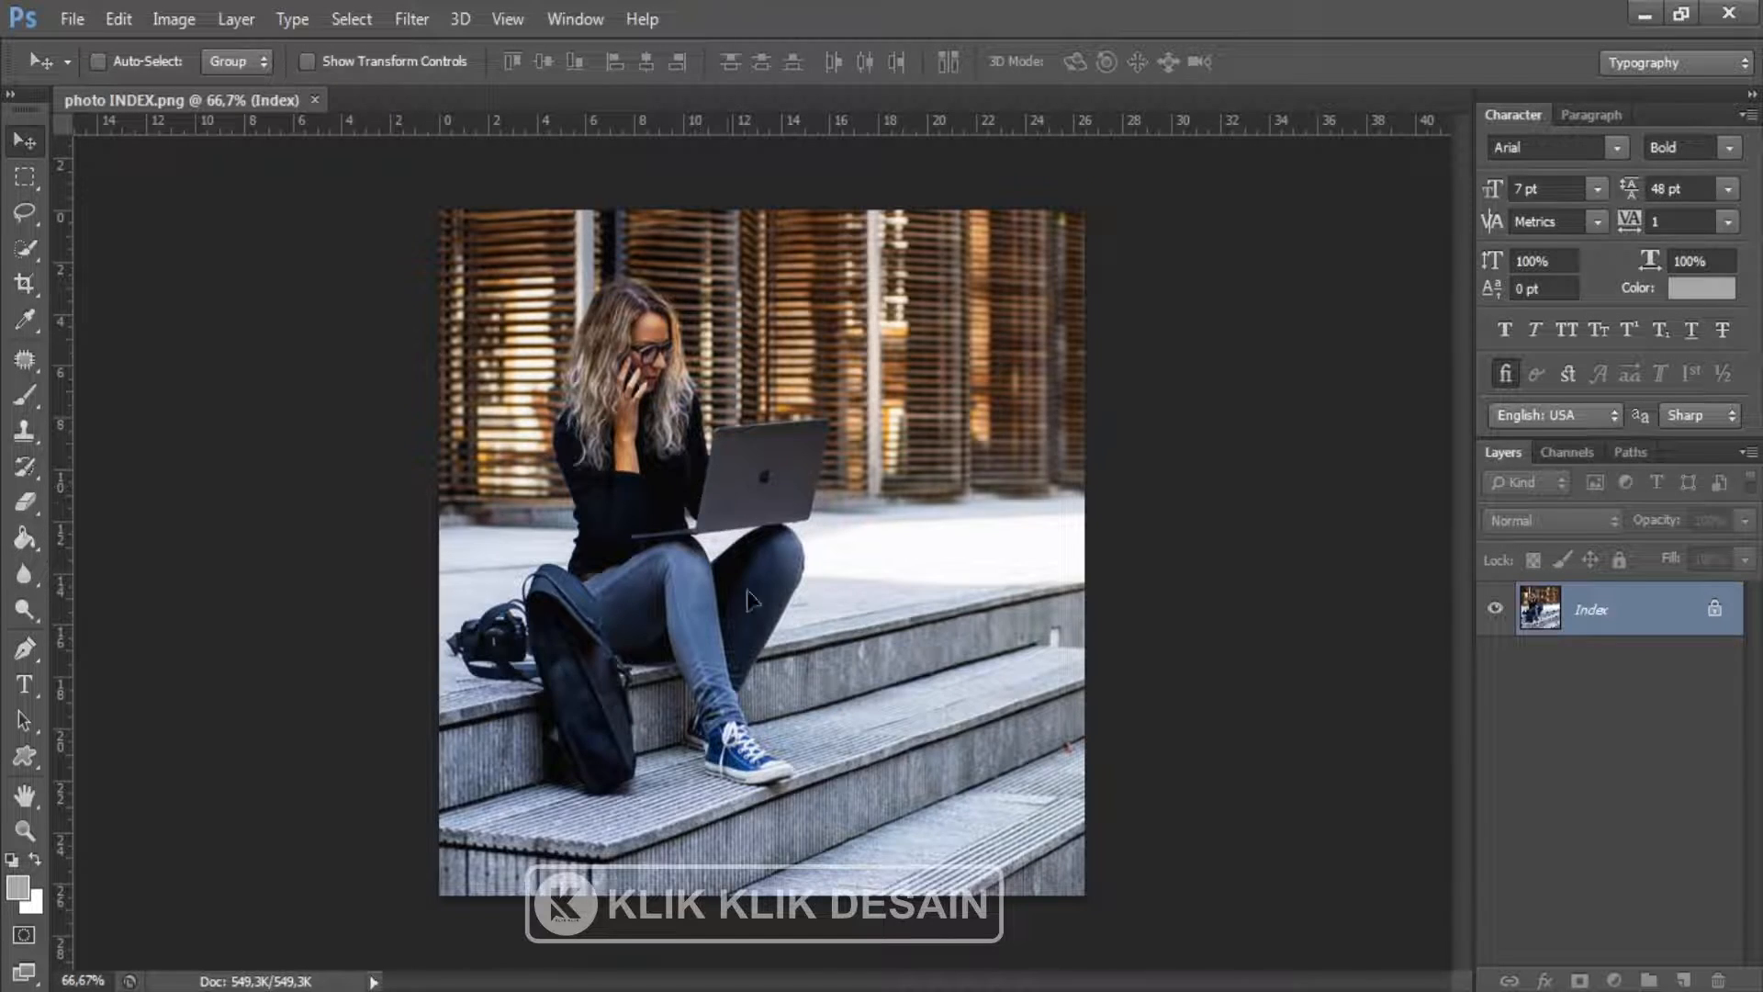
left_click_drag(709, 509, 667, 603)
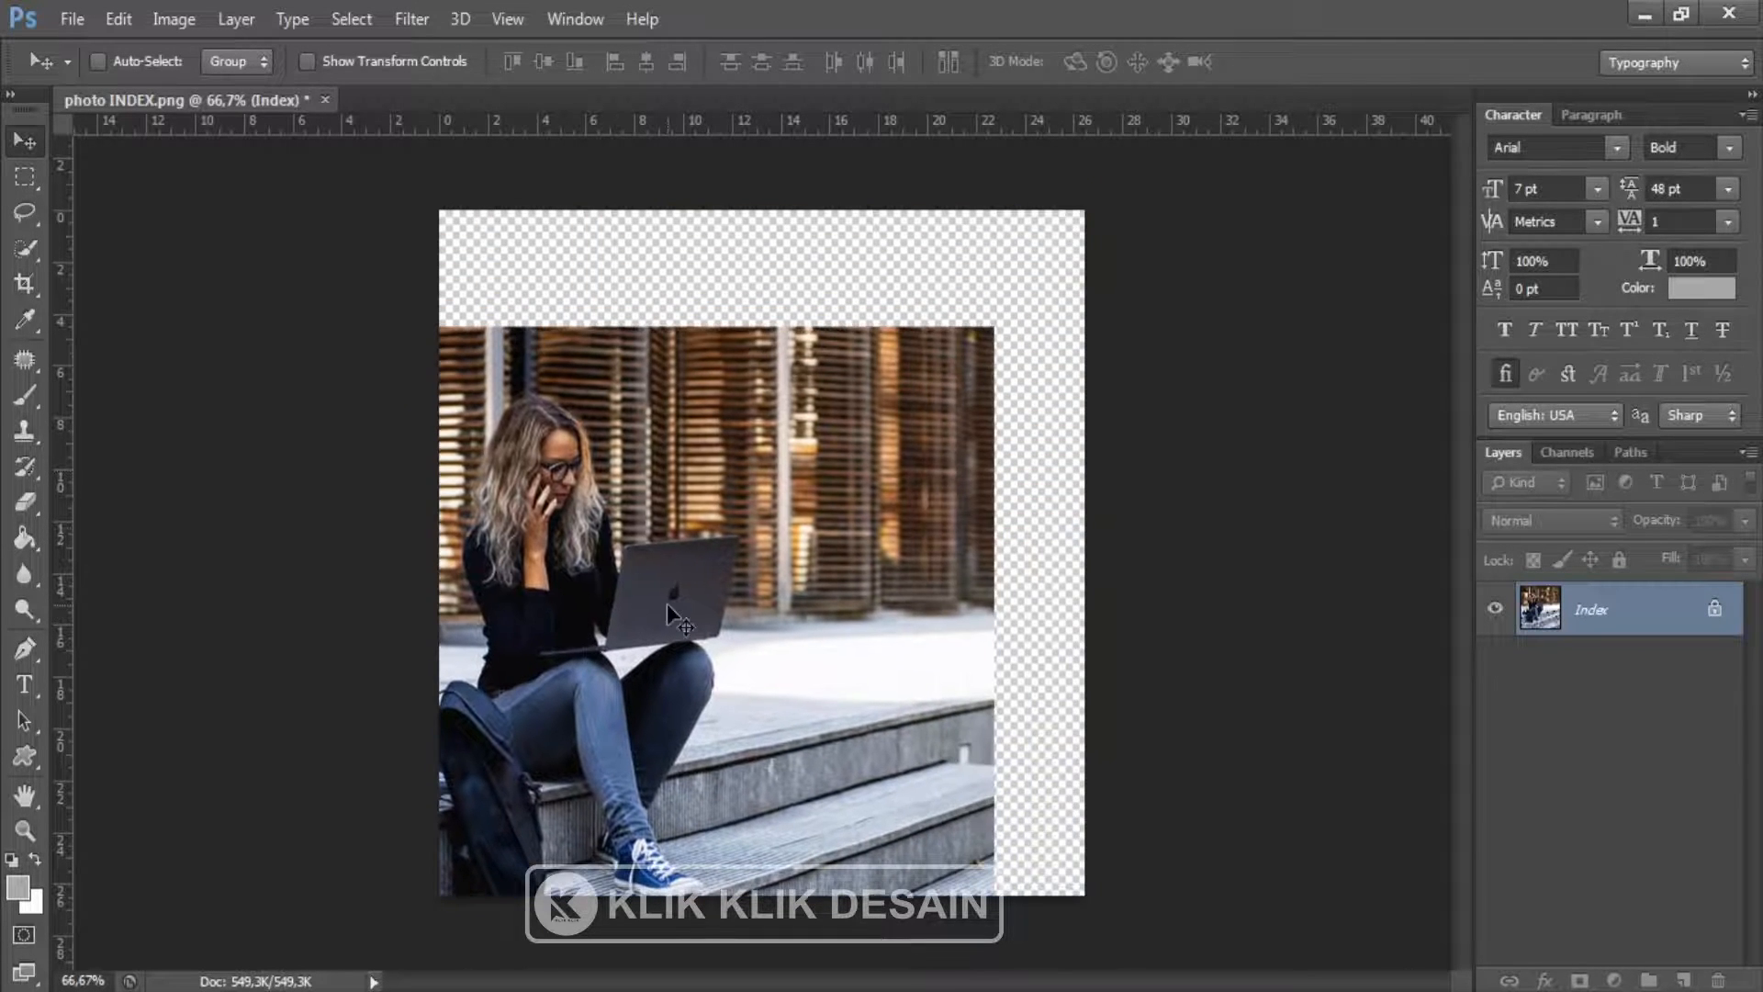
key("ctrl+z")
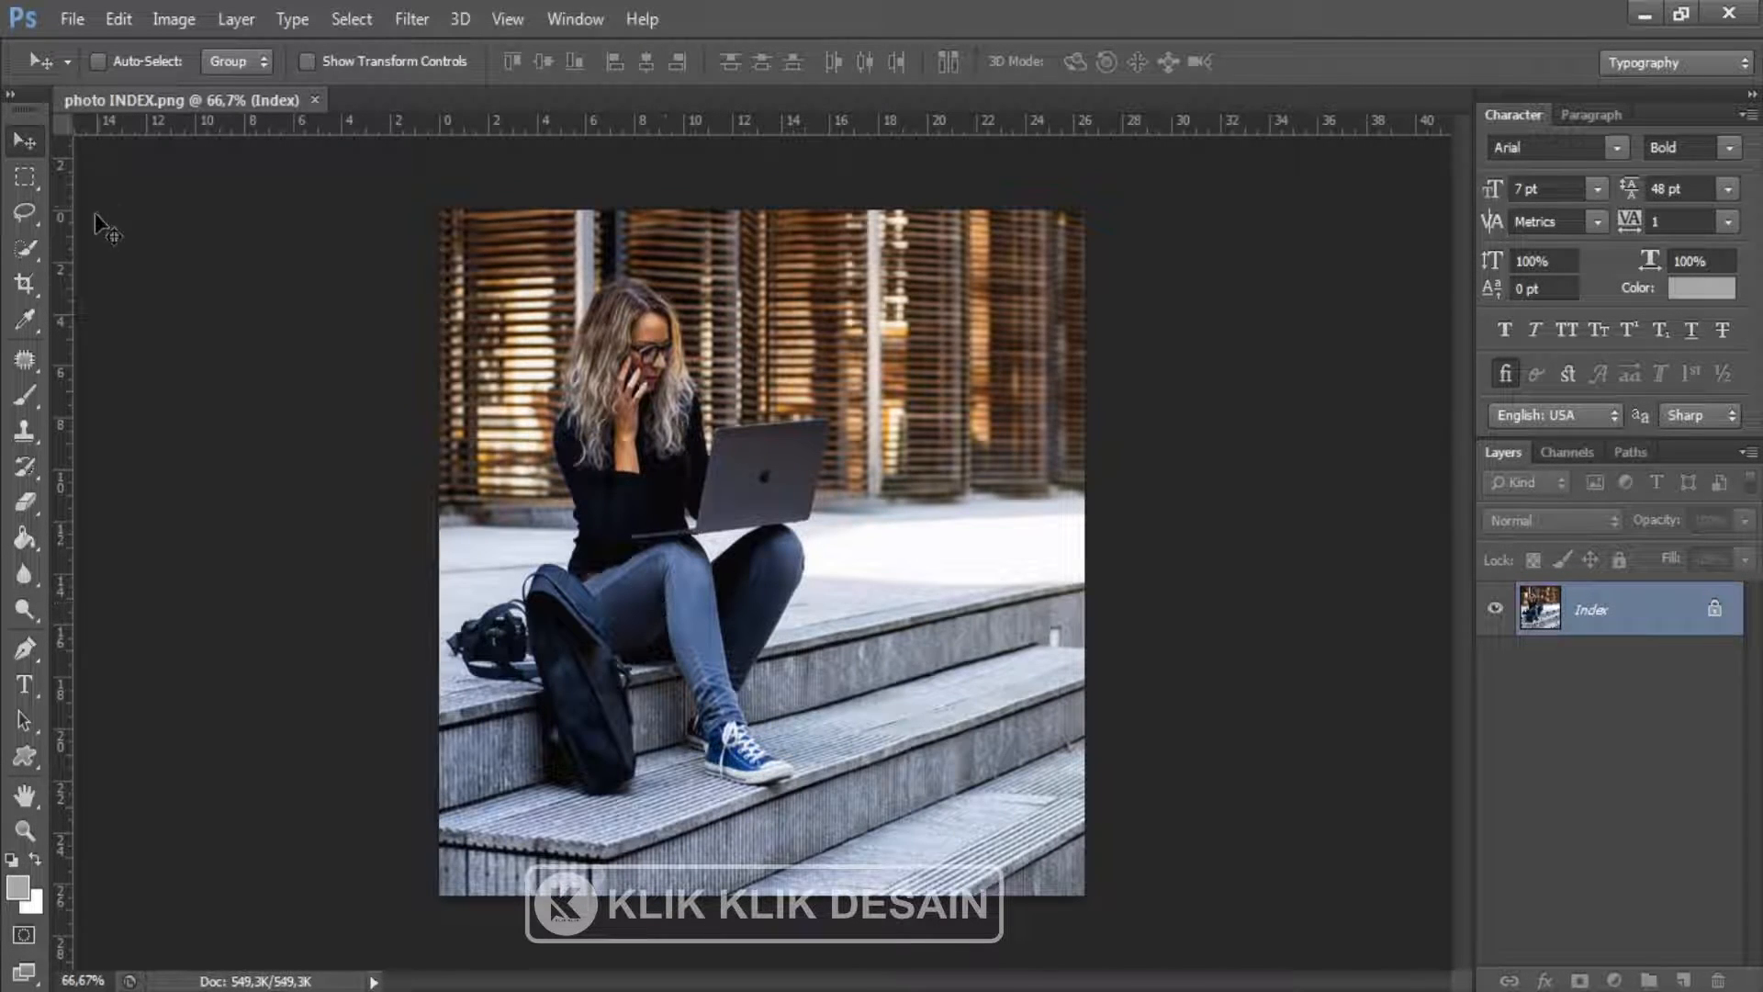
Try a freehand Lasso selection around the seated woman and clear it
left_click(23, 212)
left_click(110, 208)
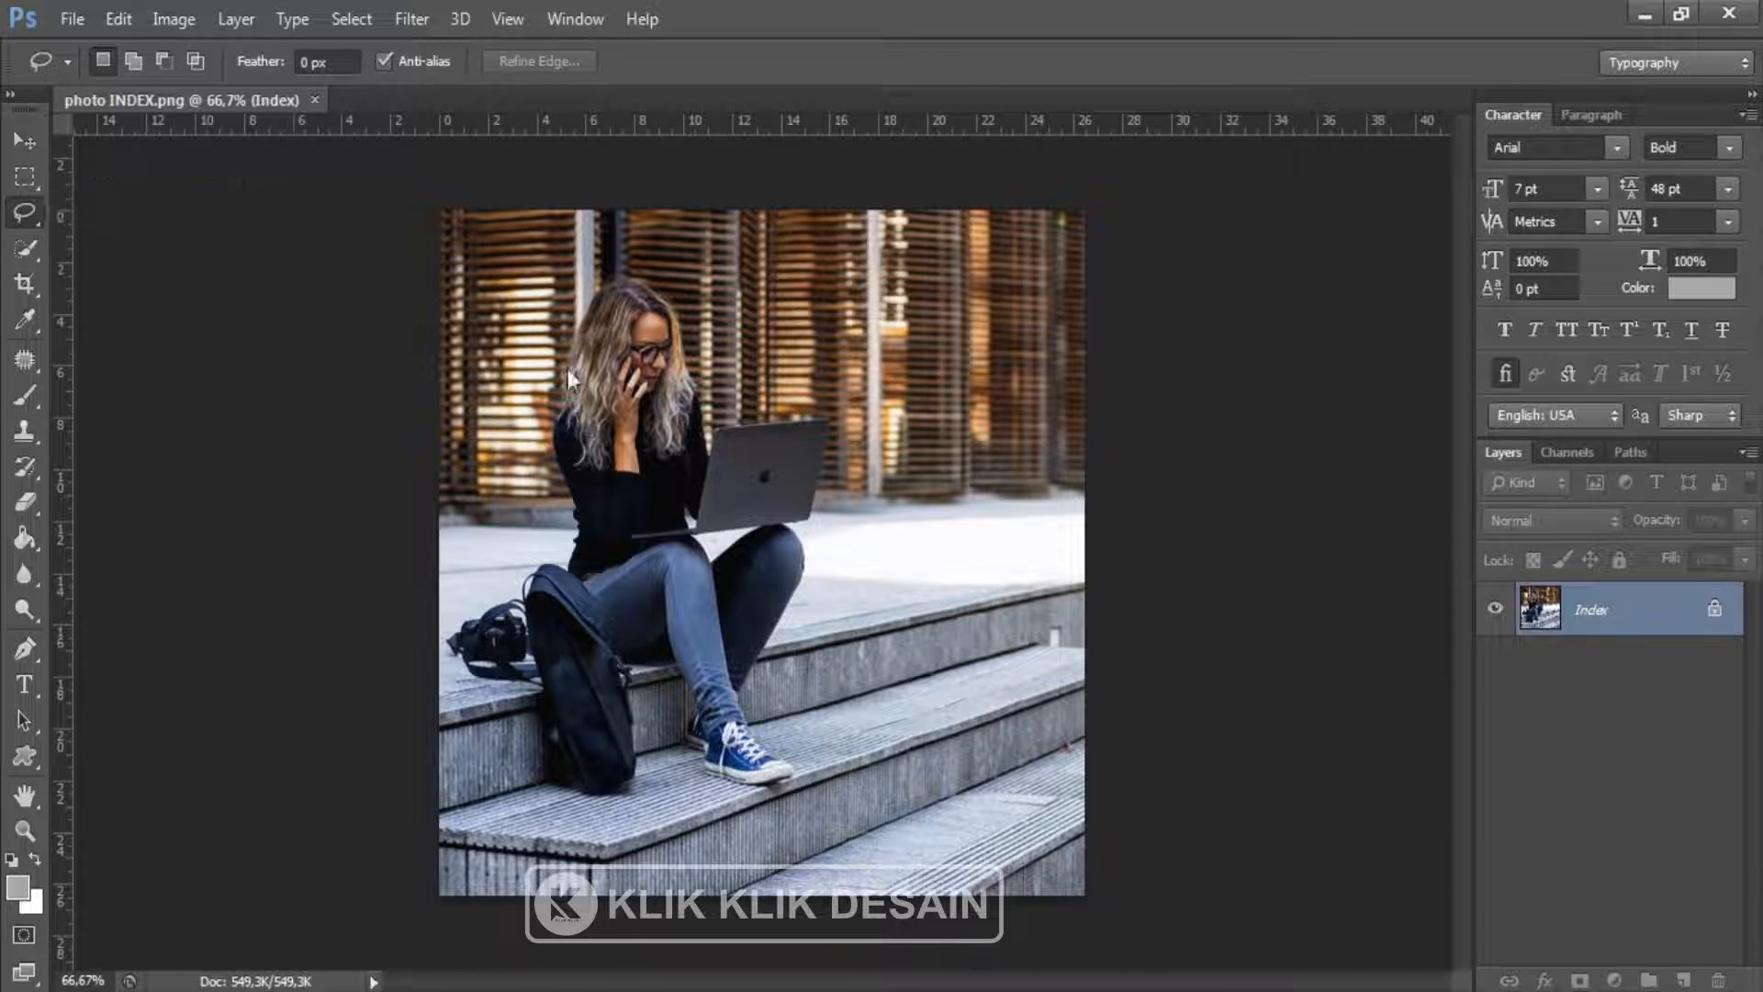
mouse_move(756, 667)
left_mouse_down()
mouse_move(829, 448)
mouse_move(819, 423)
mouse_move(699, 413)
mouse_move(675, 324)
mouse_move(644, 290)
mouse_move(583, 337)
mouse_move(549, 620)
mouse_move(655, 737)
mouse_move(810, 701)
left_mouse_up()
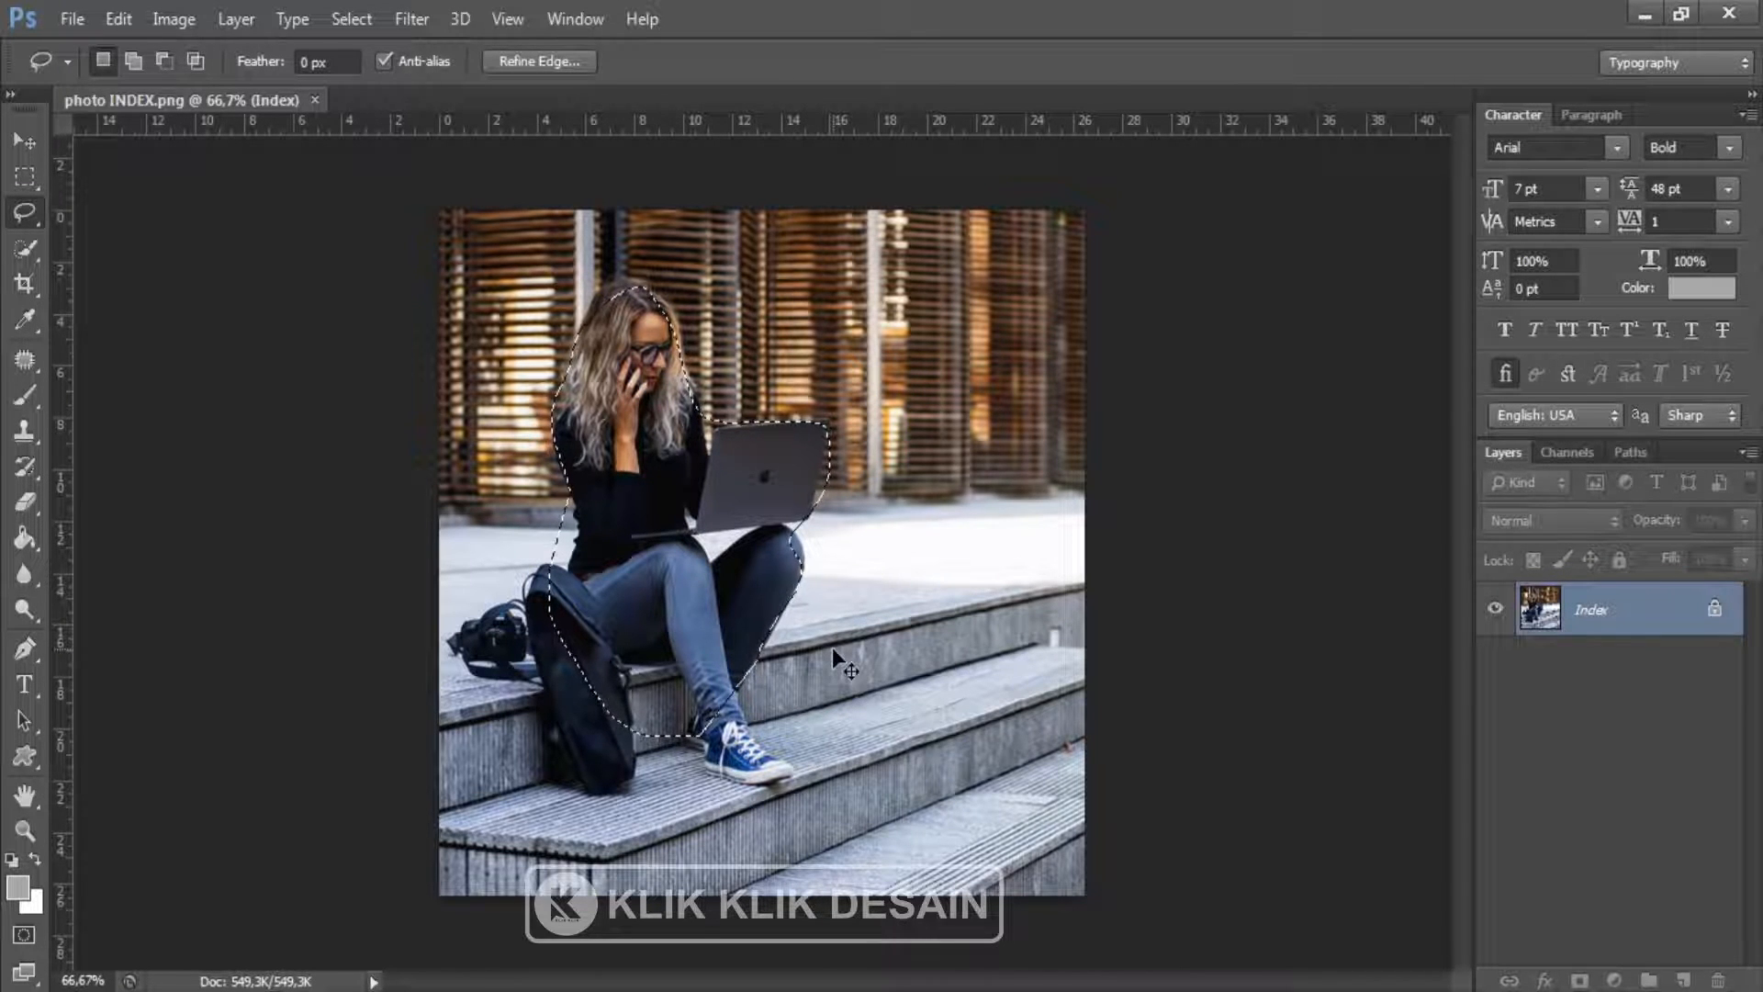
left_click(746, 464)
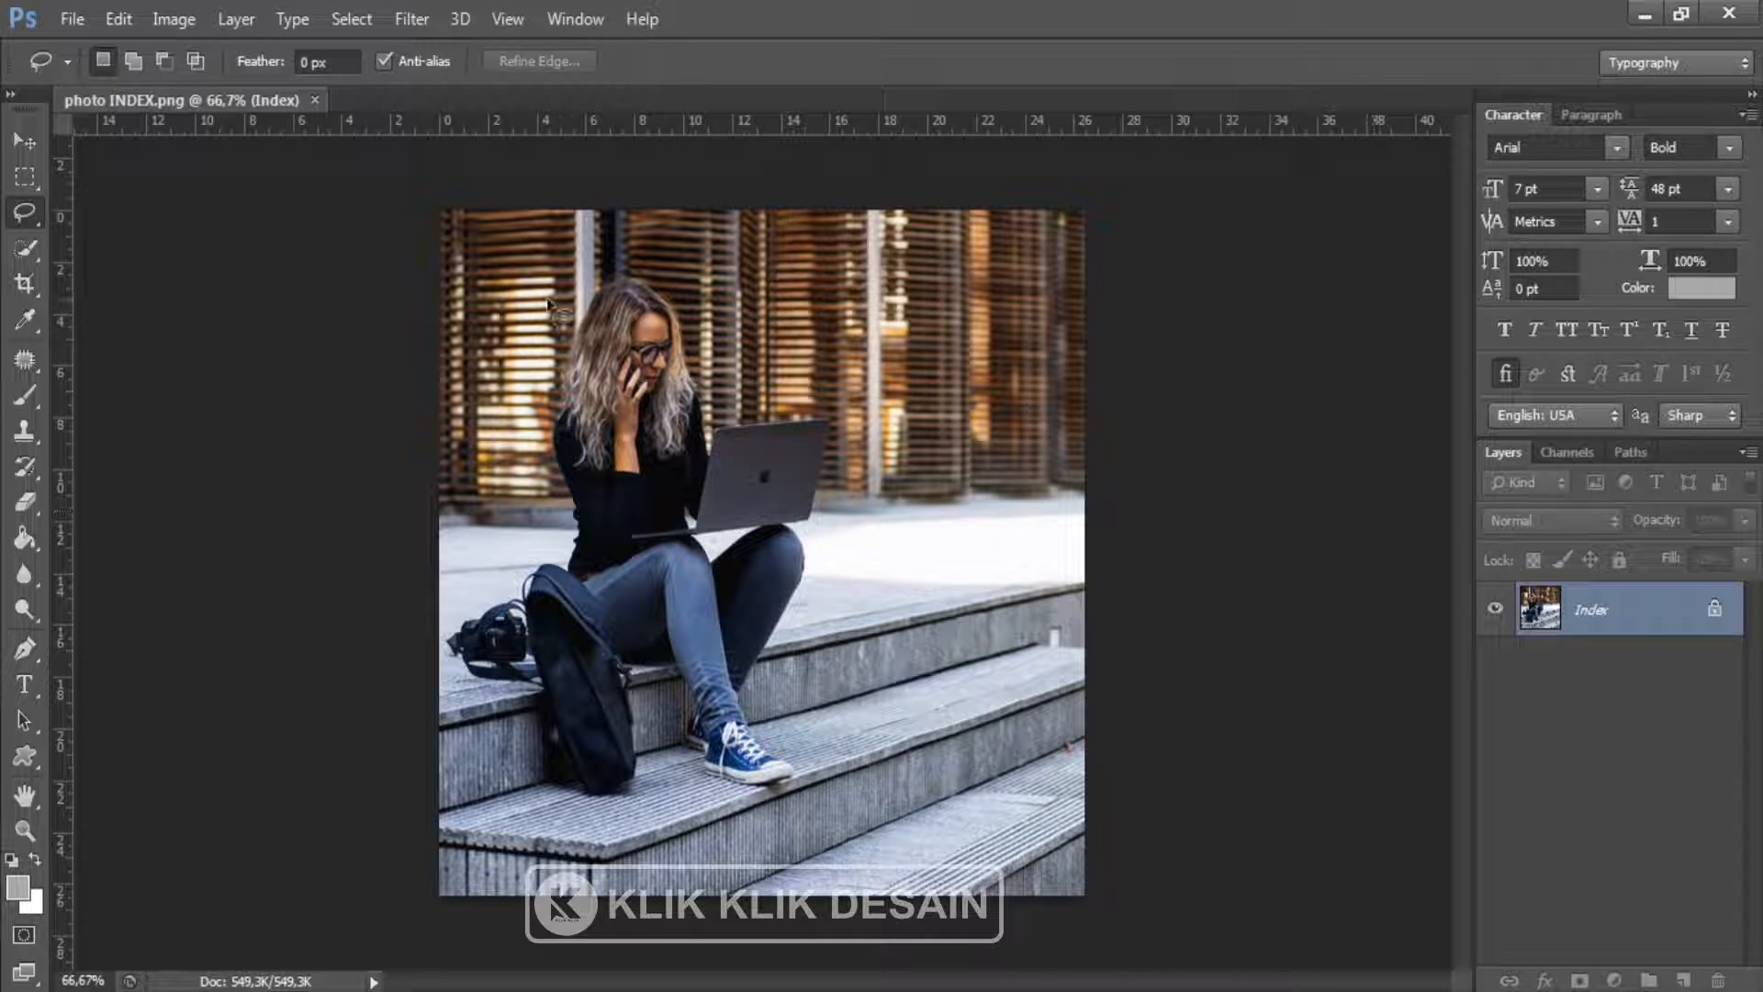
Convert the image's color mode from Indexed Color to RGB Color
left_click(172, 20)
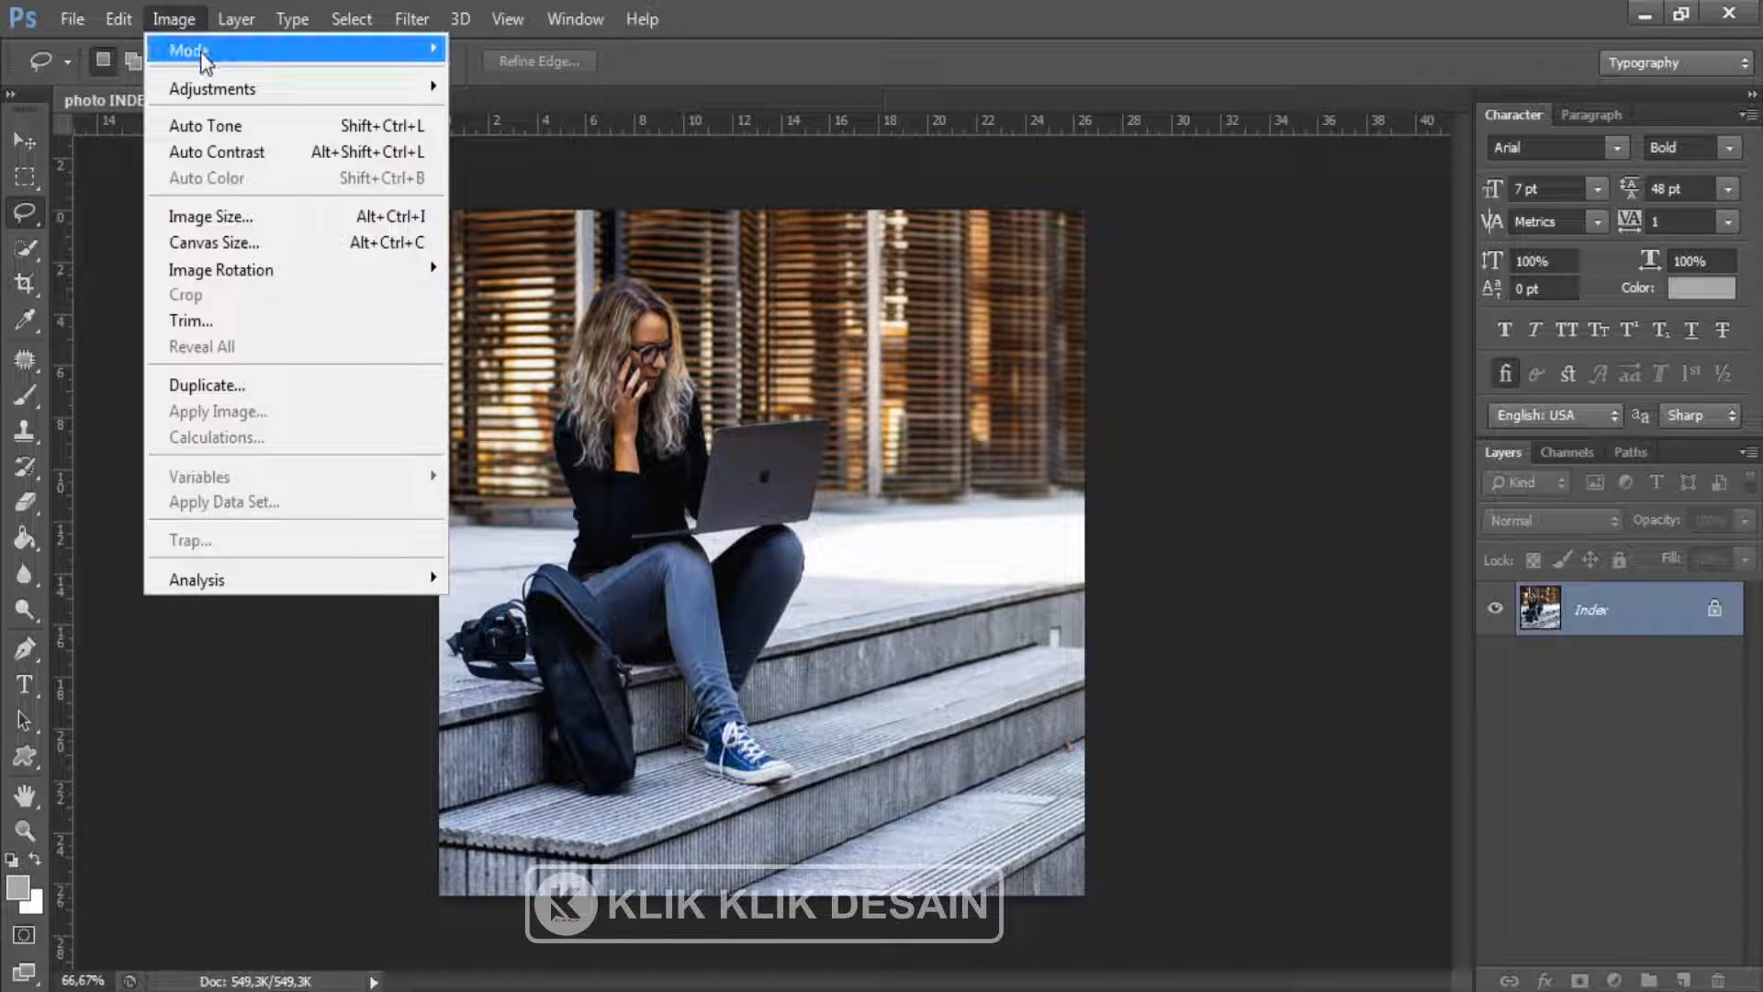
mouse_move(204, 59)
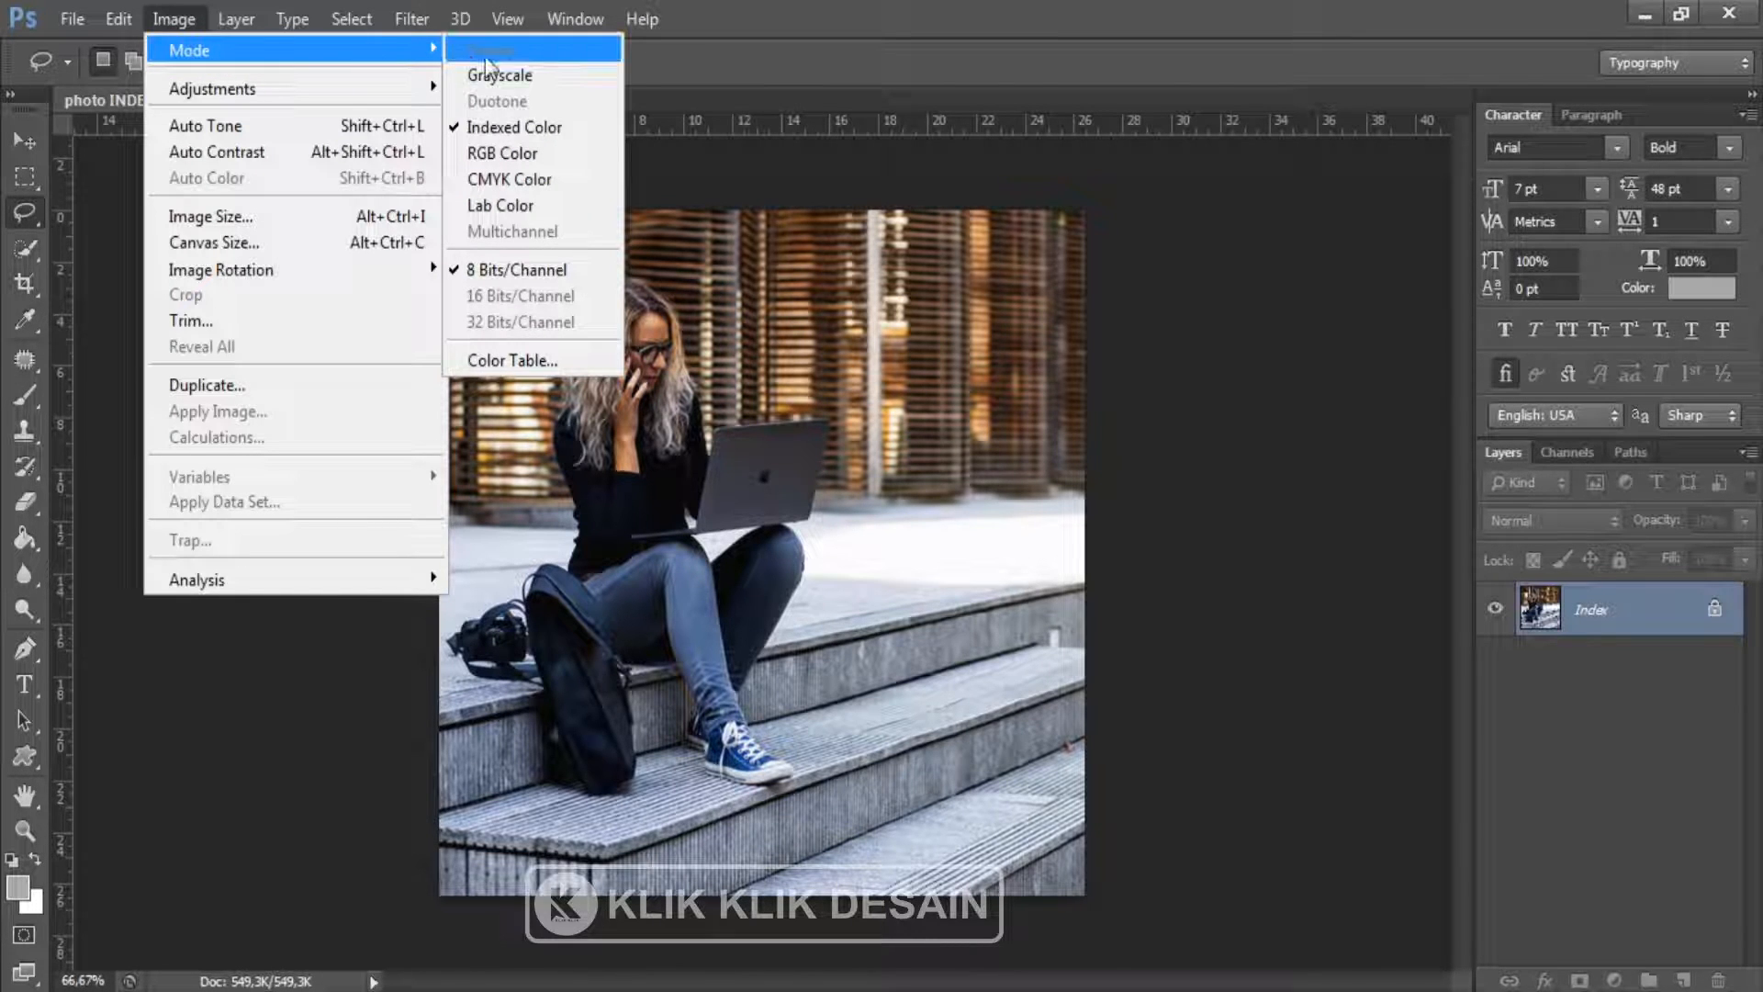
left_click(539, 156)
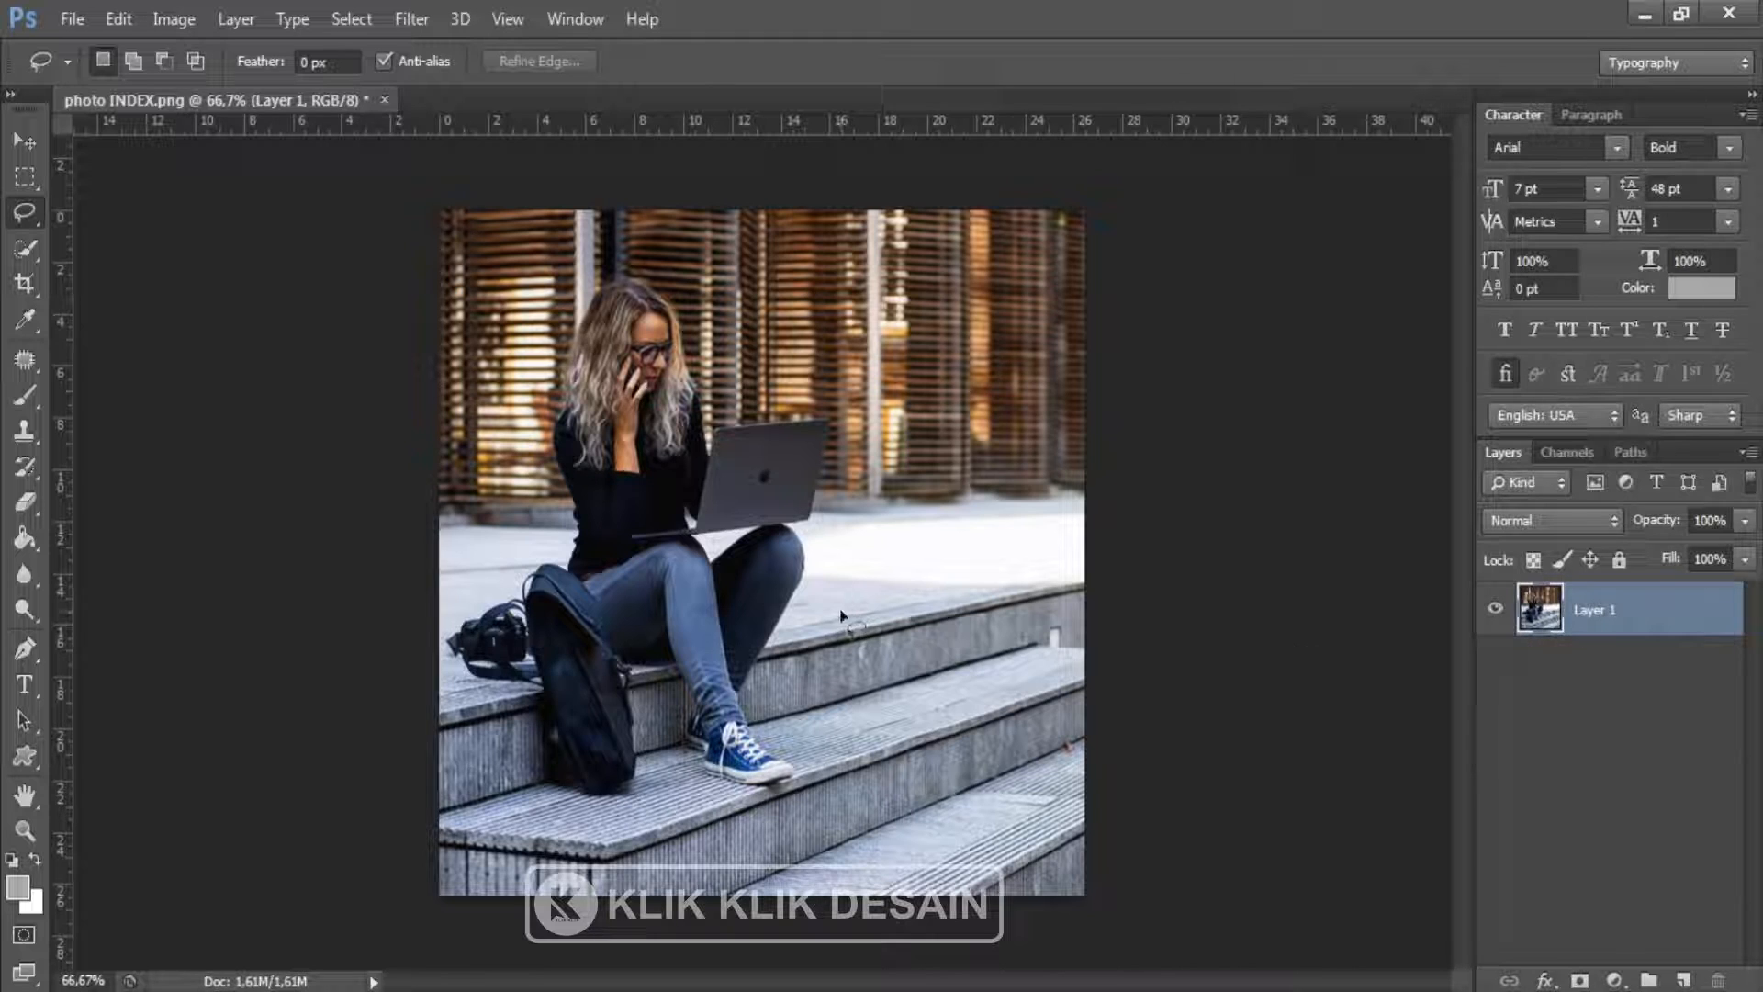
Lasso the seated woman, try copying the selection to a new layer, and undo the copy
mouse_move(782, 734)
left_mouse_down()
mouse_move(767, 688)
mouse_move(801, 551)
mouse_move(643, 303)
mouse_move(574, 537)
mouse_move(749, 746)
mouse_move(762, 712)
left_mouse_up()
key("ctrl+j")
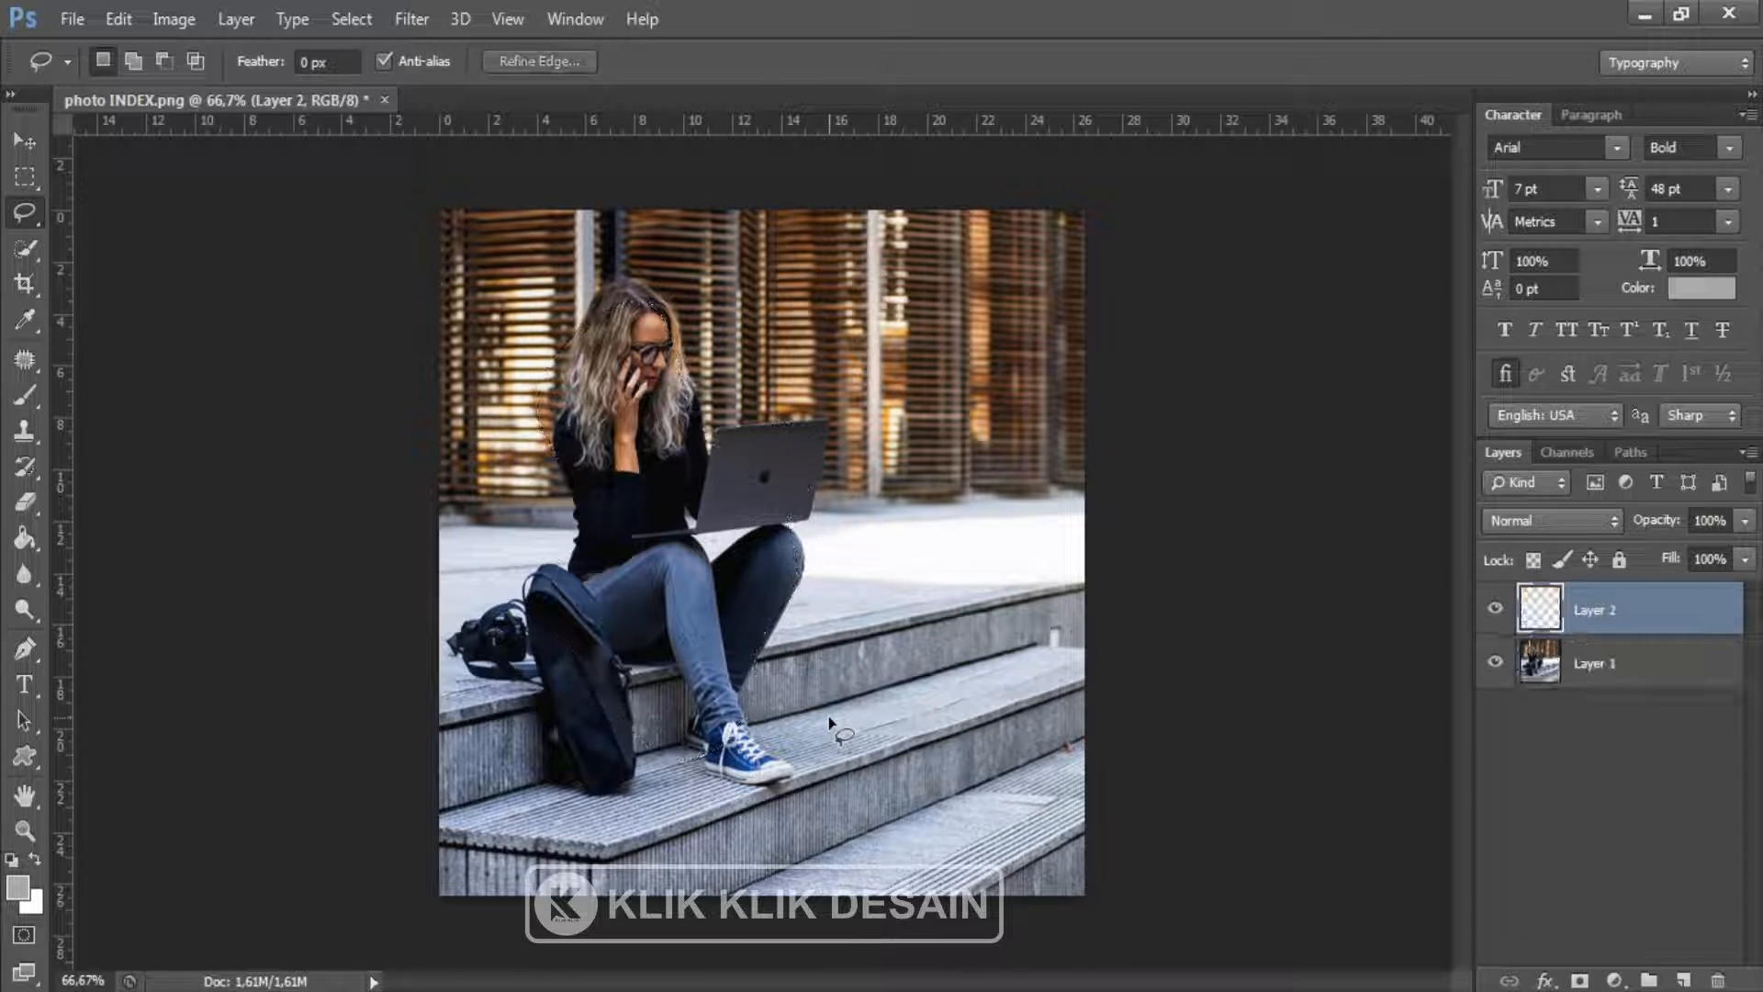
key("ctrl+z")
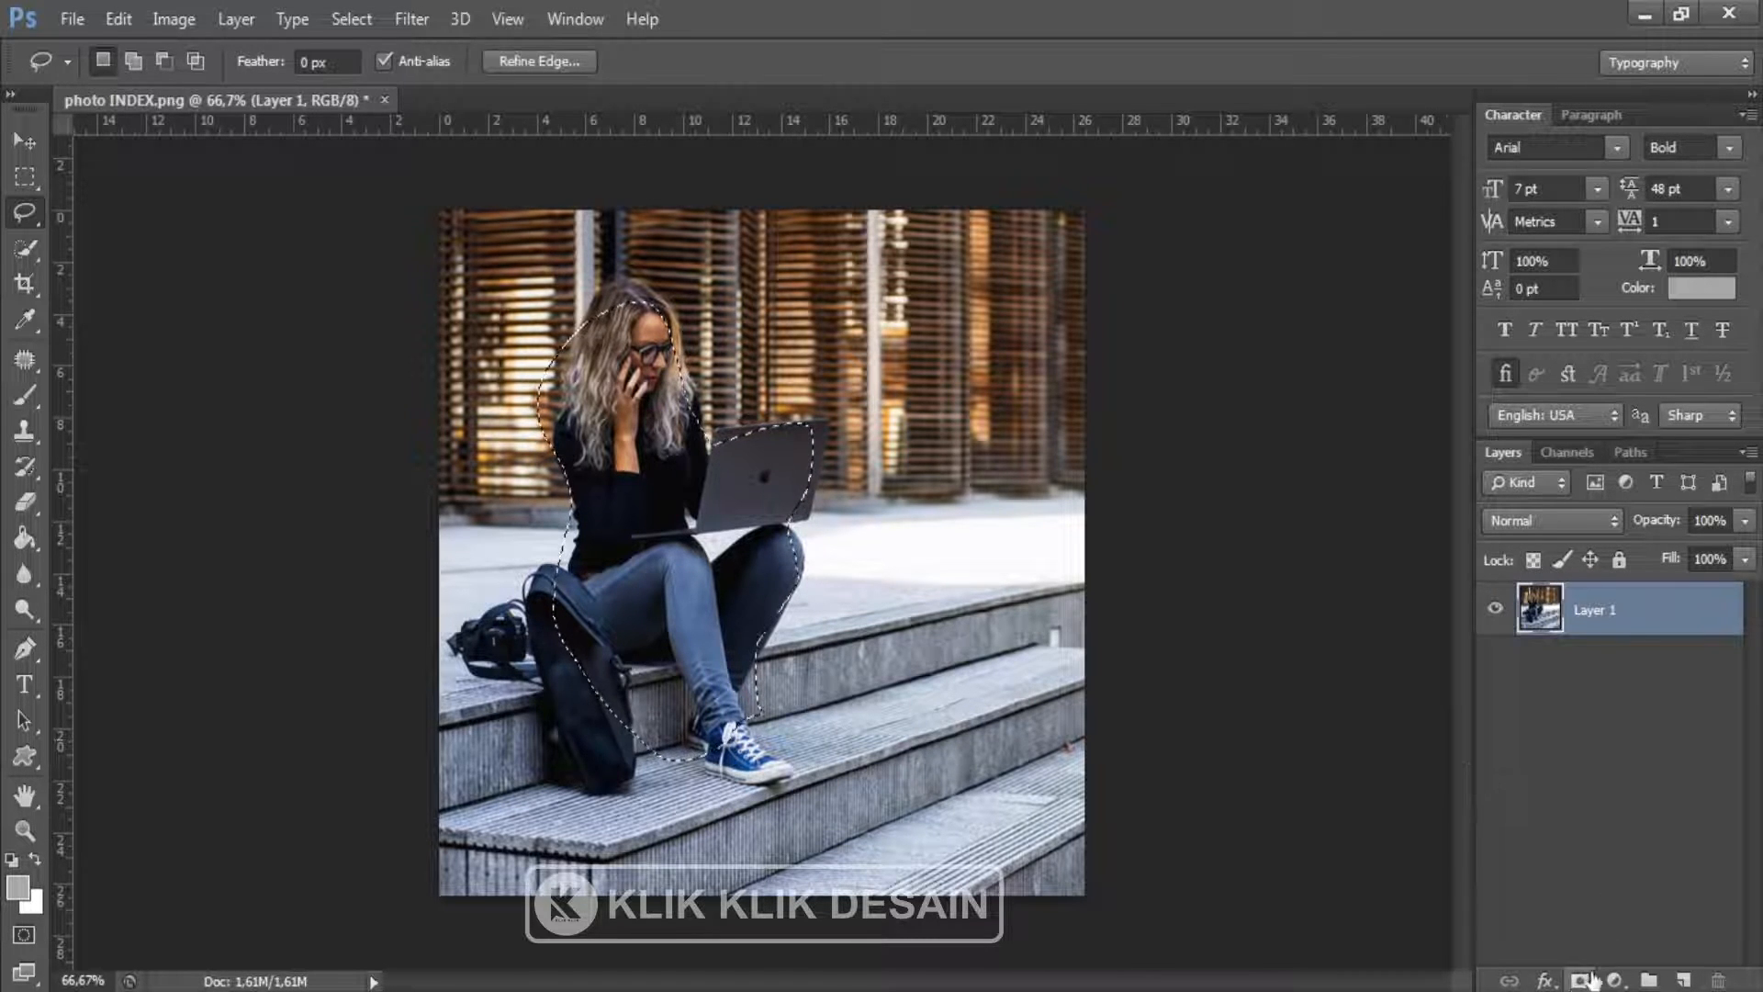
Try masking Layer 1 with the selection around the woman, undo the mask and deselect
left_click(1577, 981)
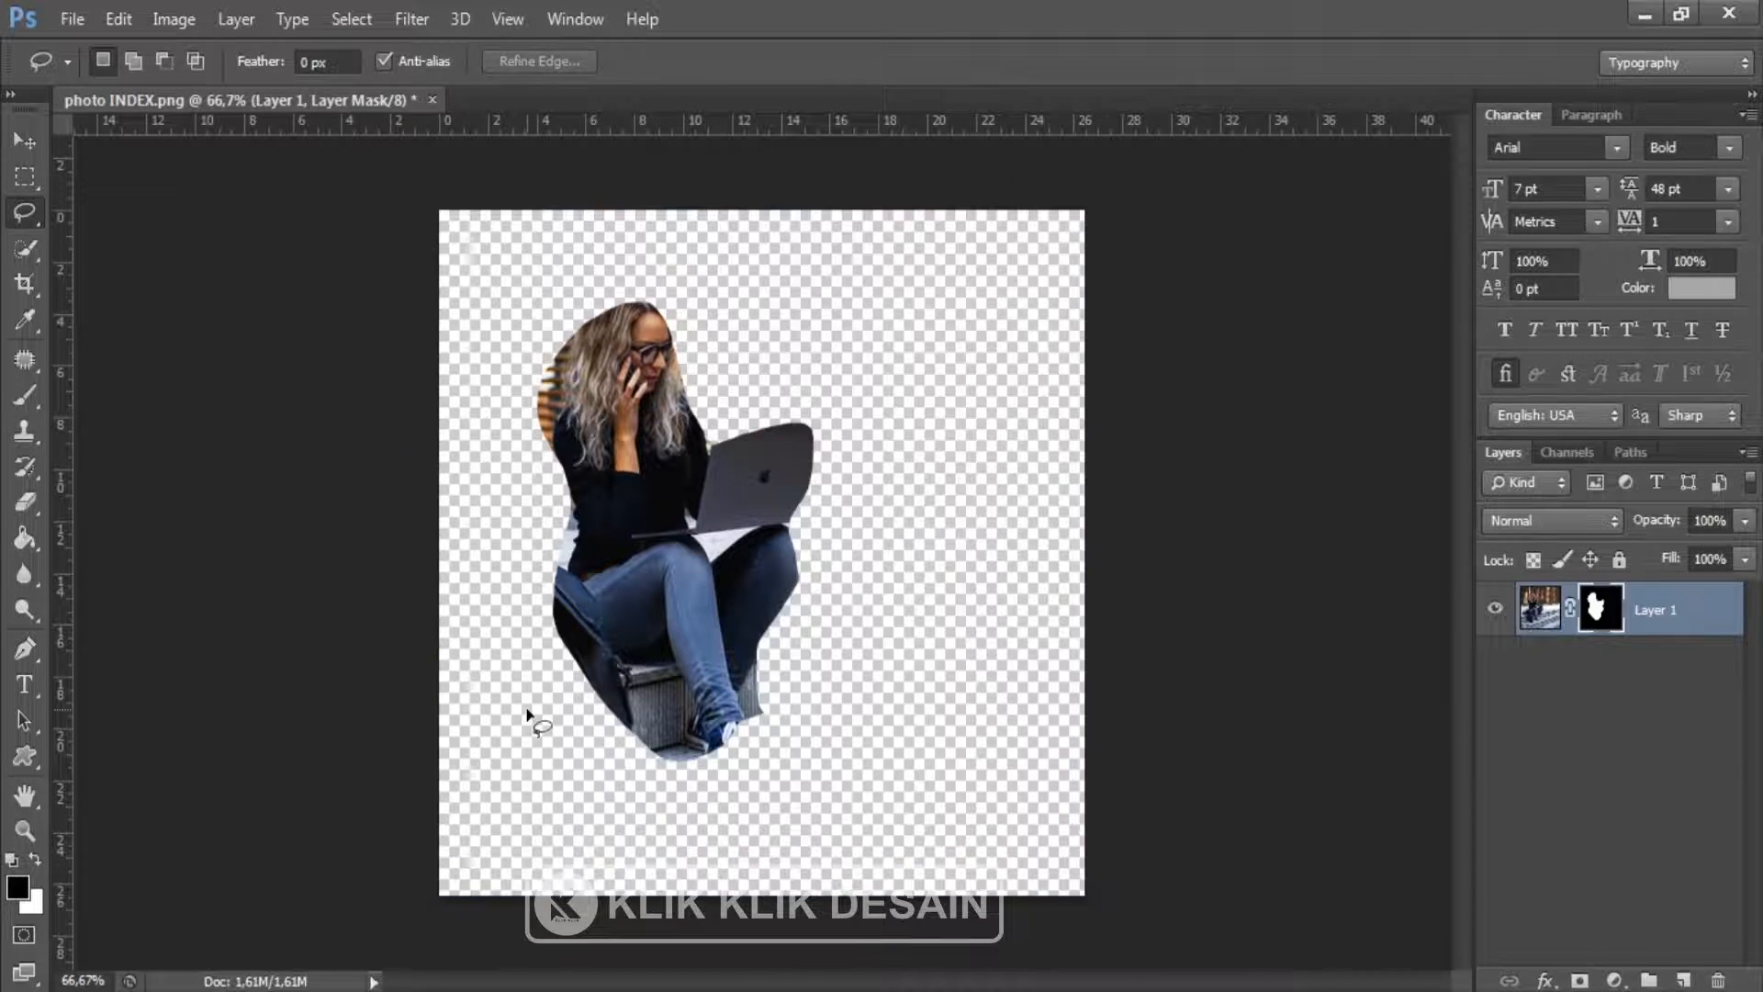
key("ctrl+z")
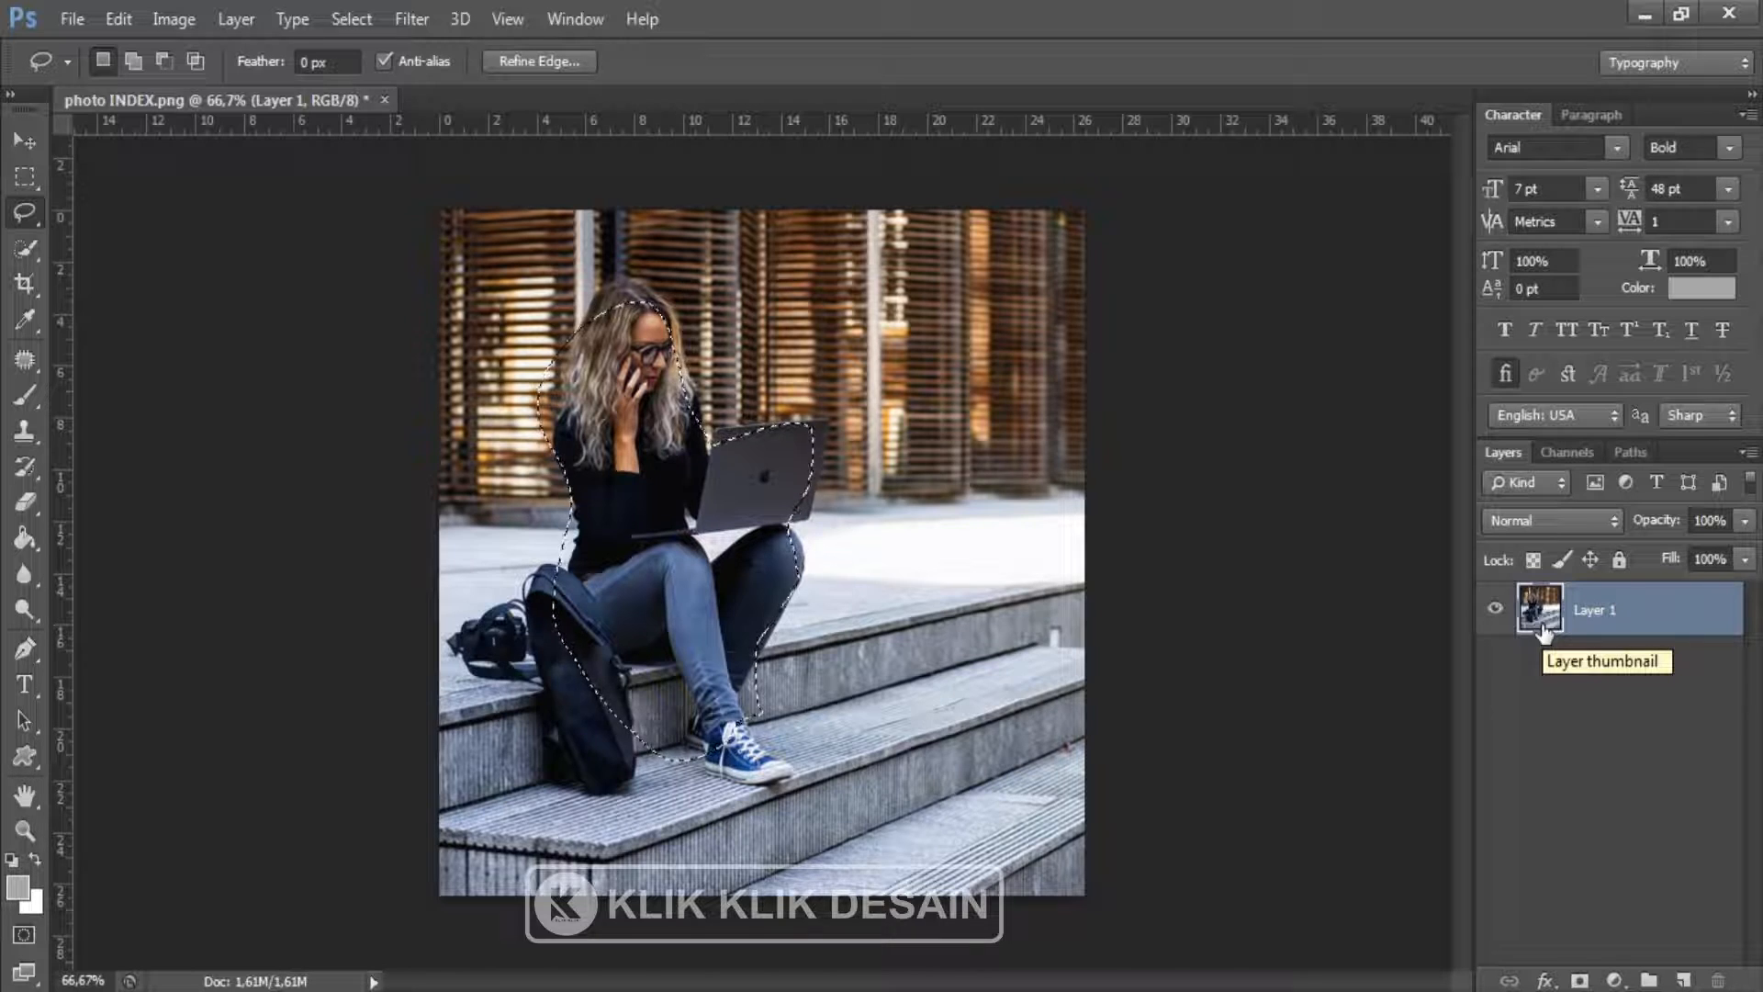
key("ctrl+d")
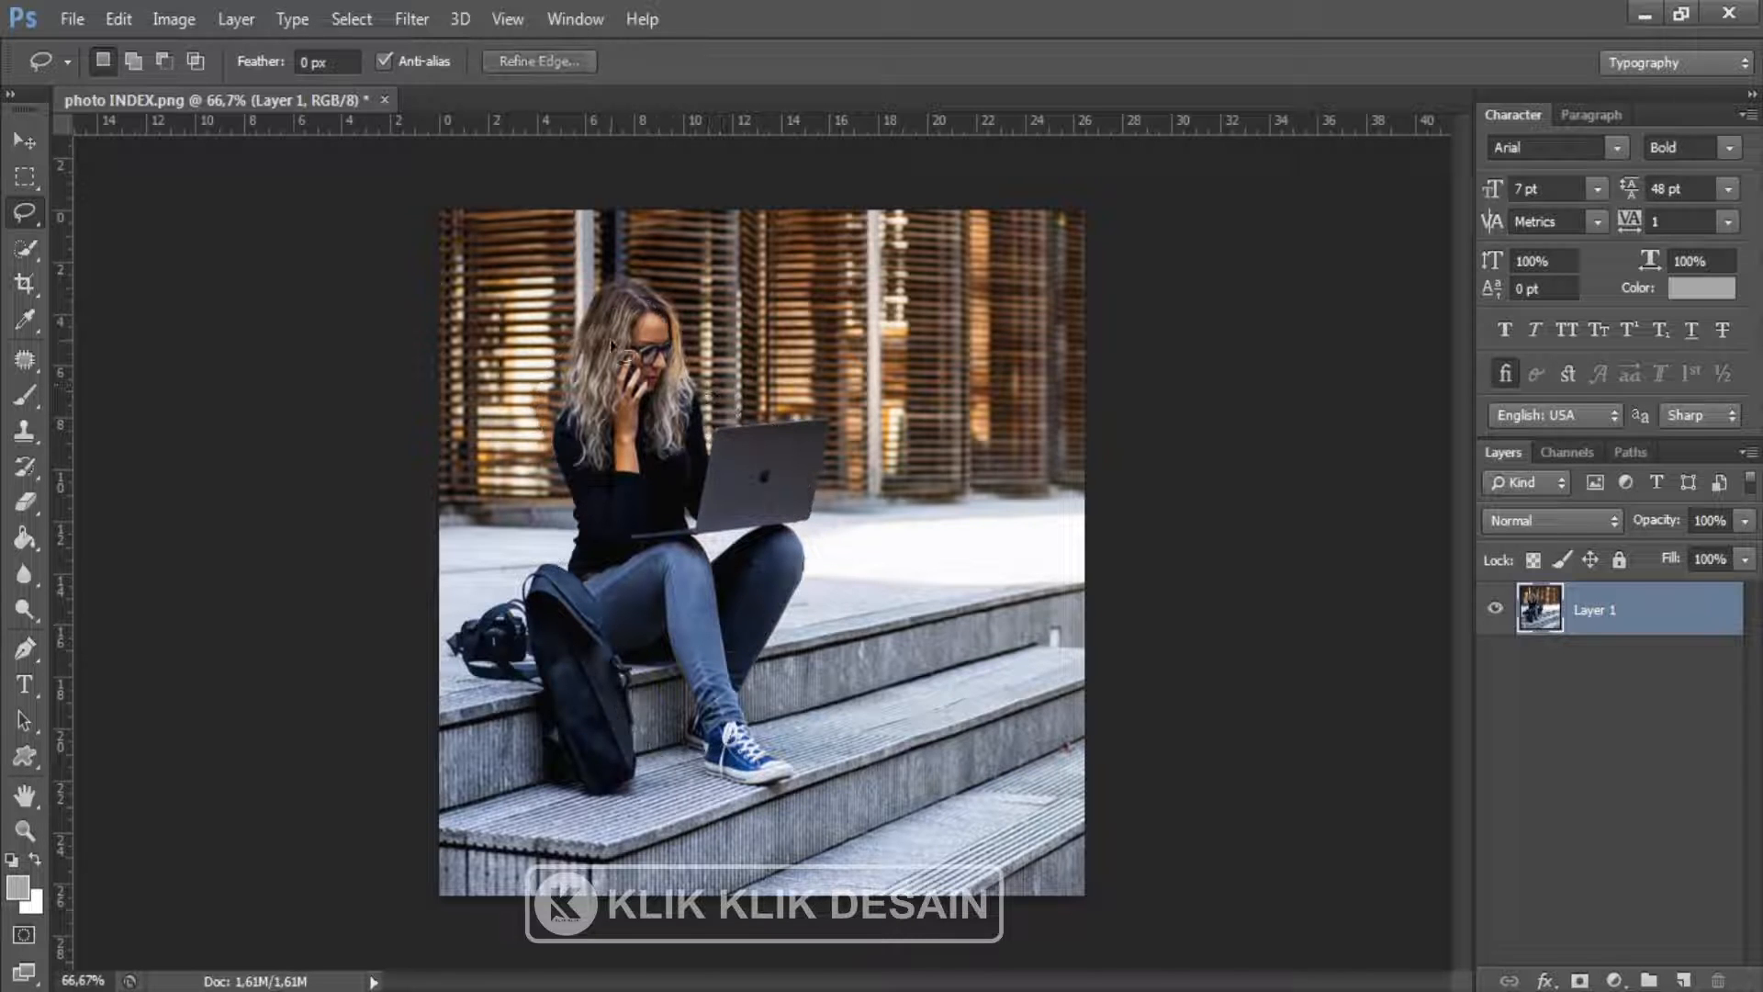
Close photo INDEX.png without saving the changes
left_click(385, 99)
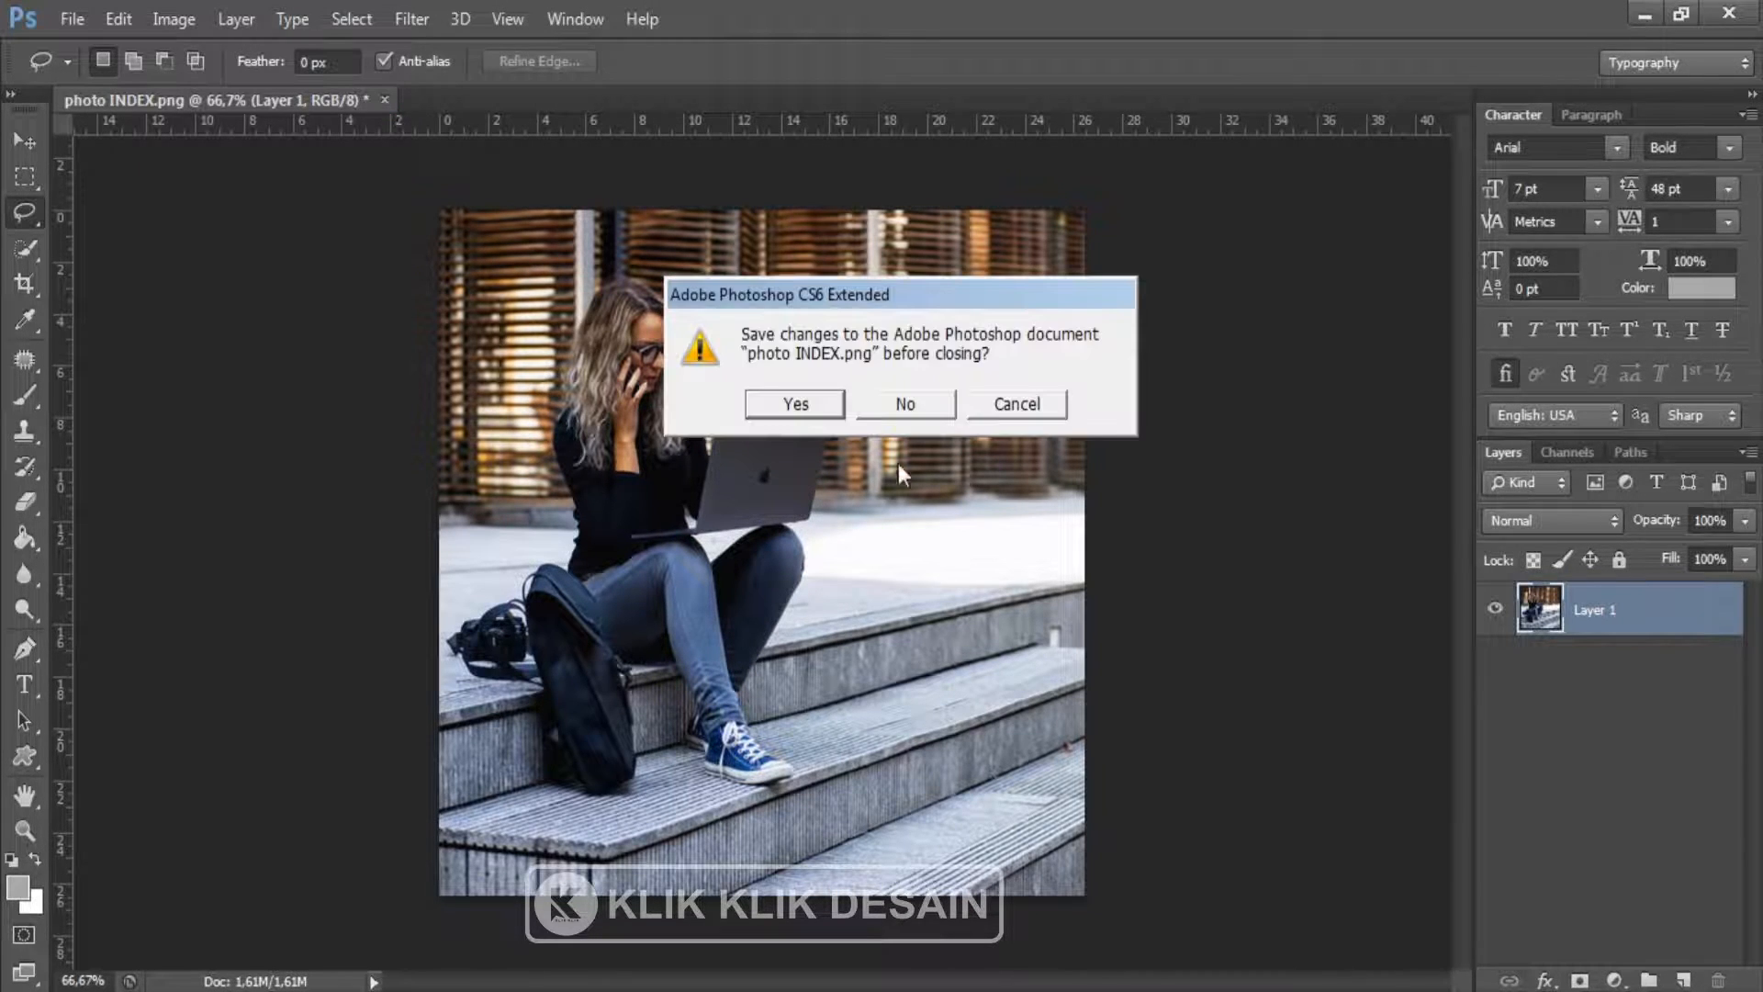
left_click(937, 404)
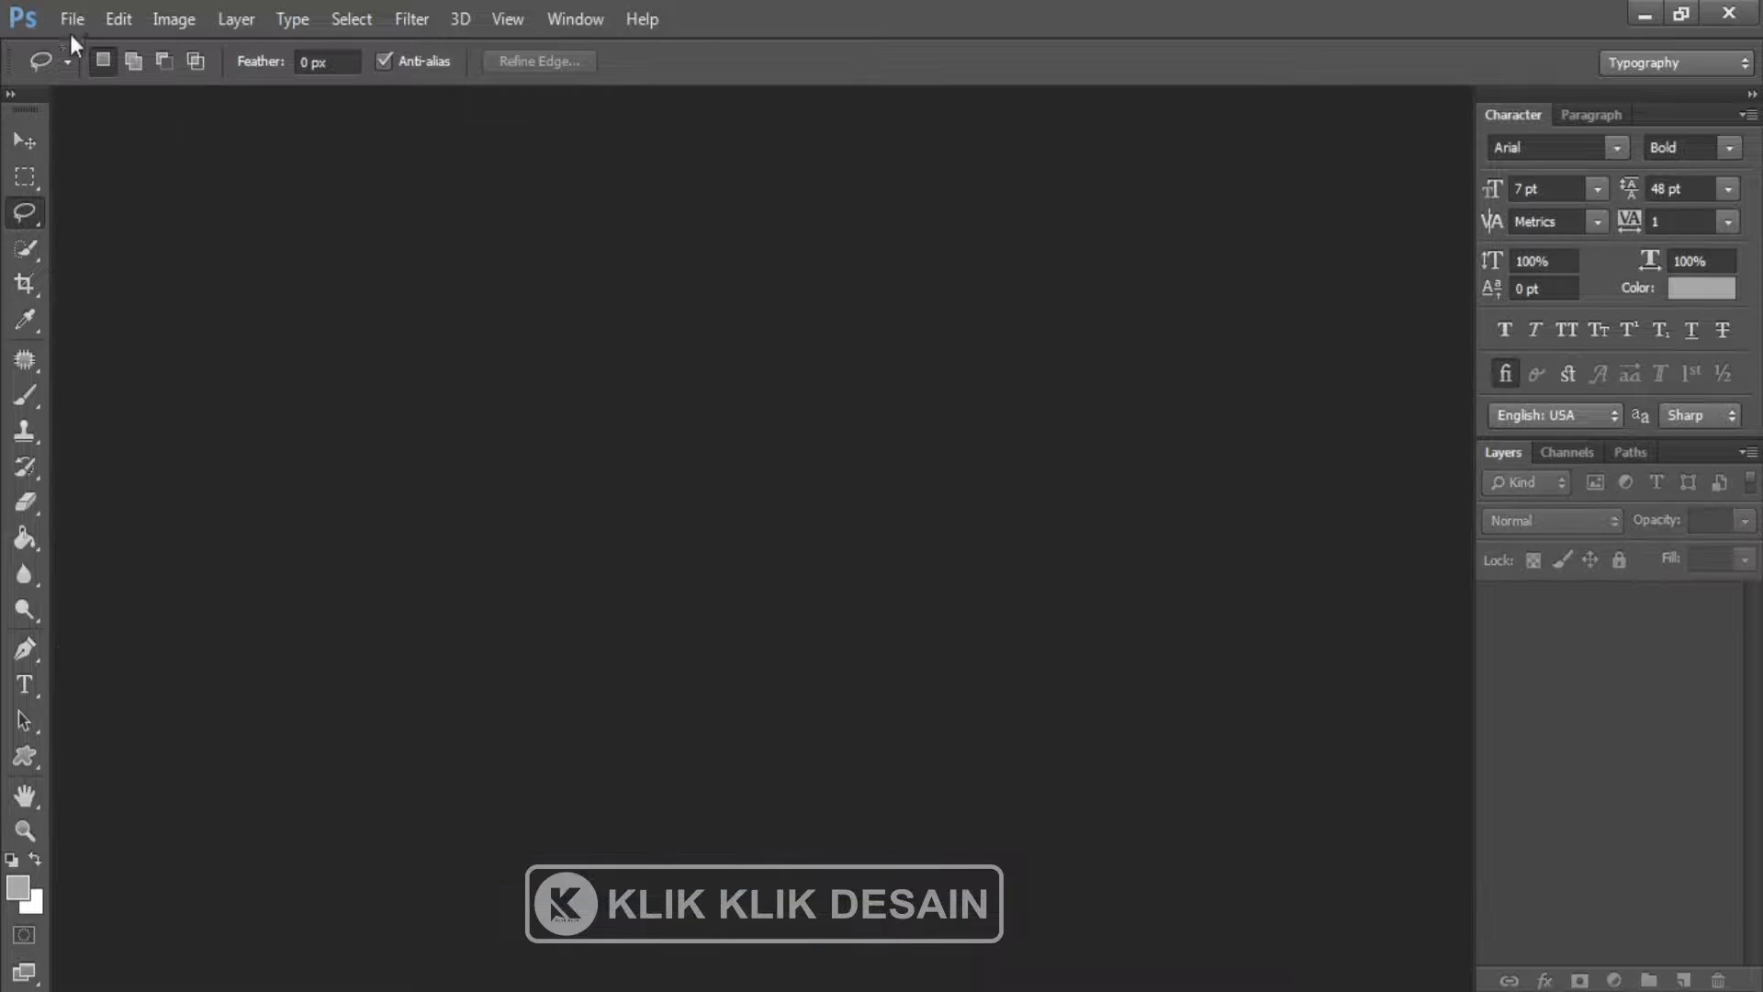
Try to open IMG-20220911-WA0005.jpg from the tutor folder and dismiss the resulting dialog
left_click(68, 21)
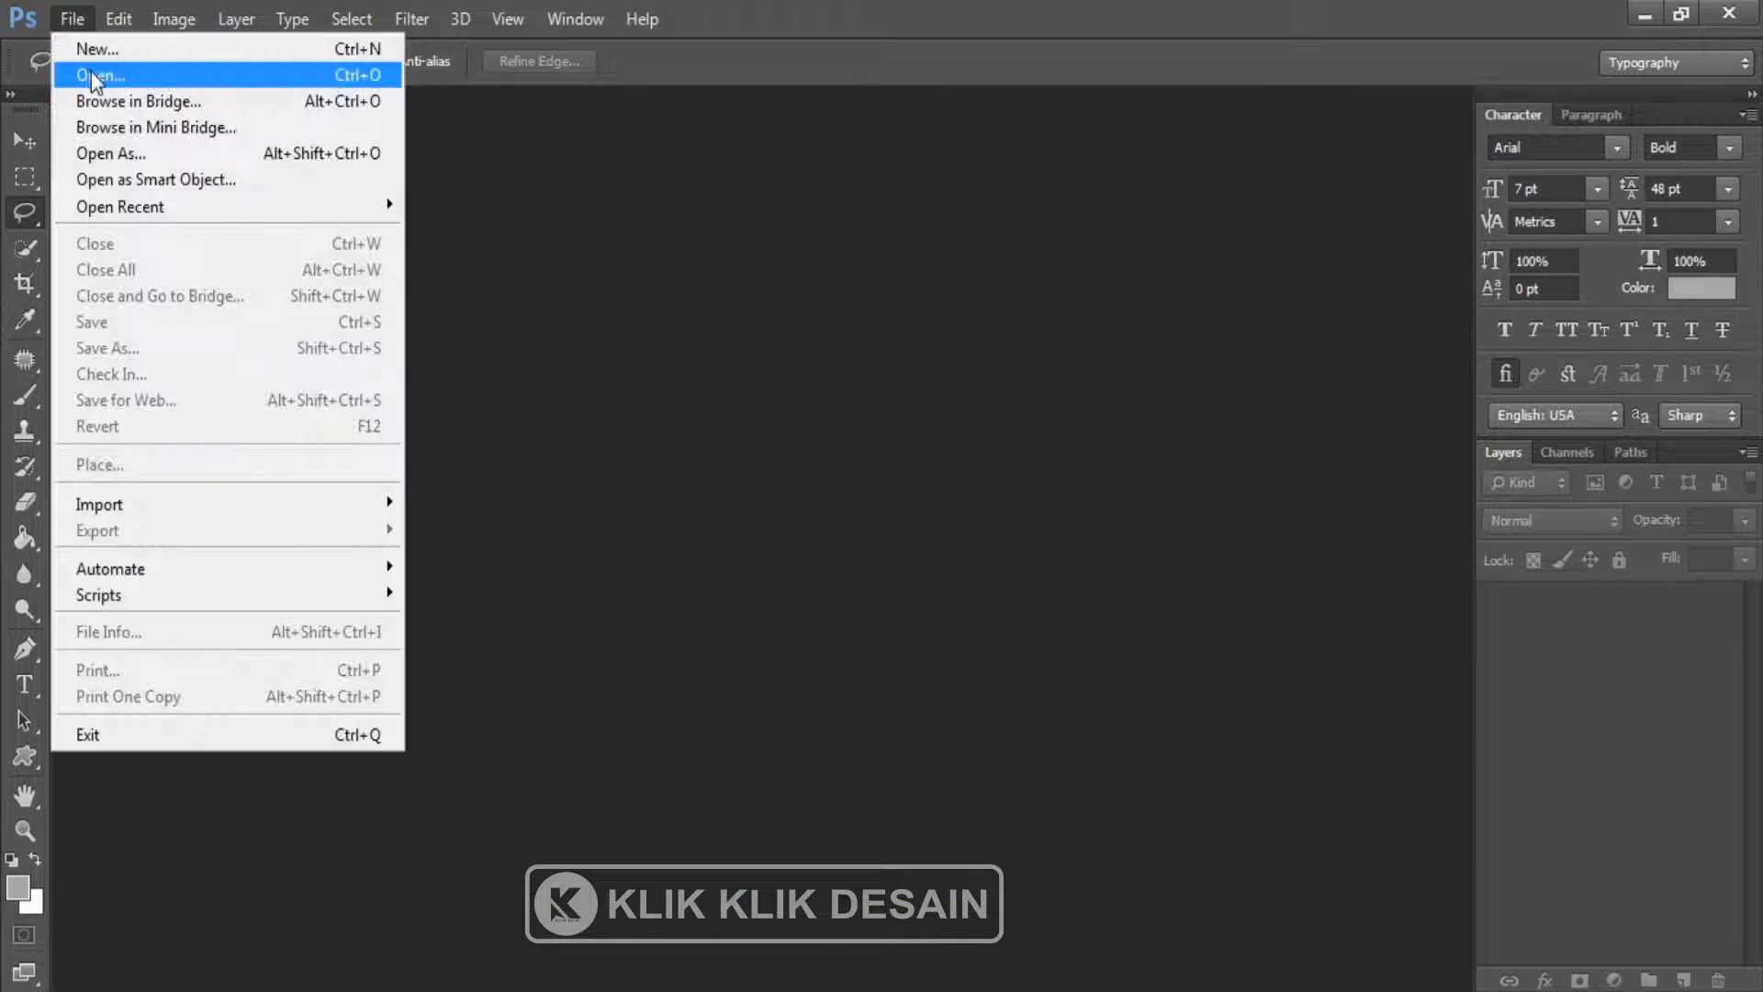
left_click(82, 71)
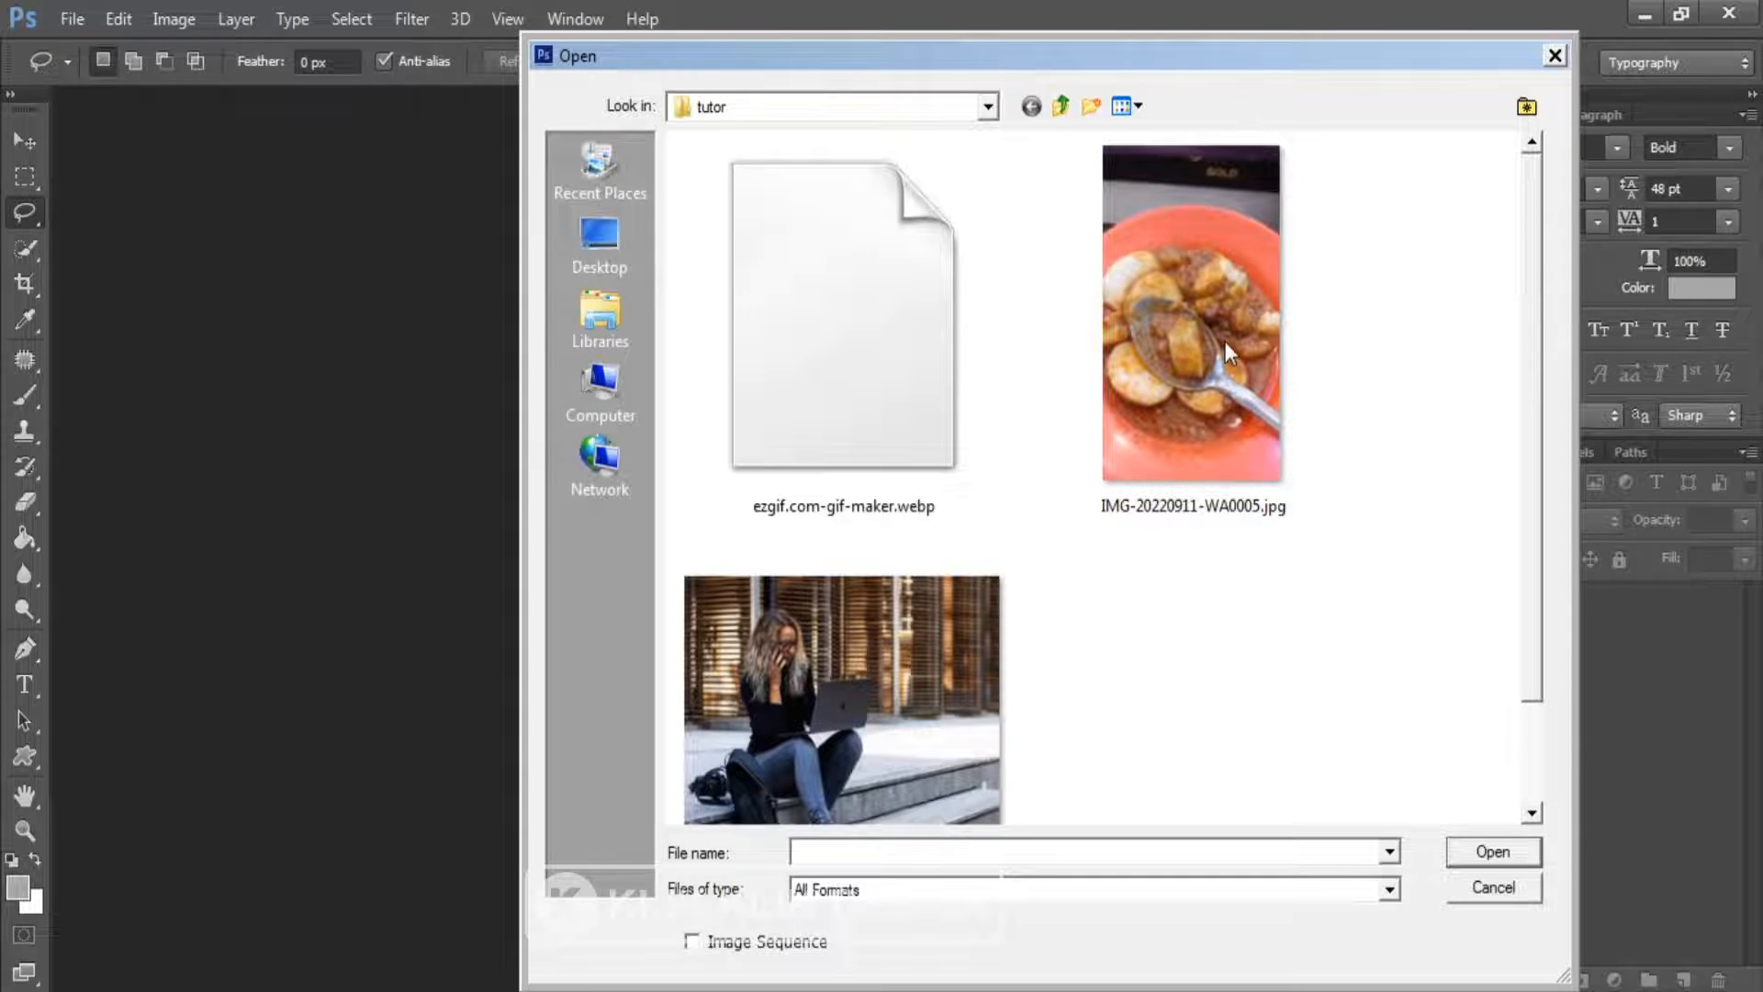
double_click(1175, 334)
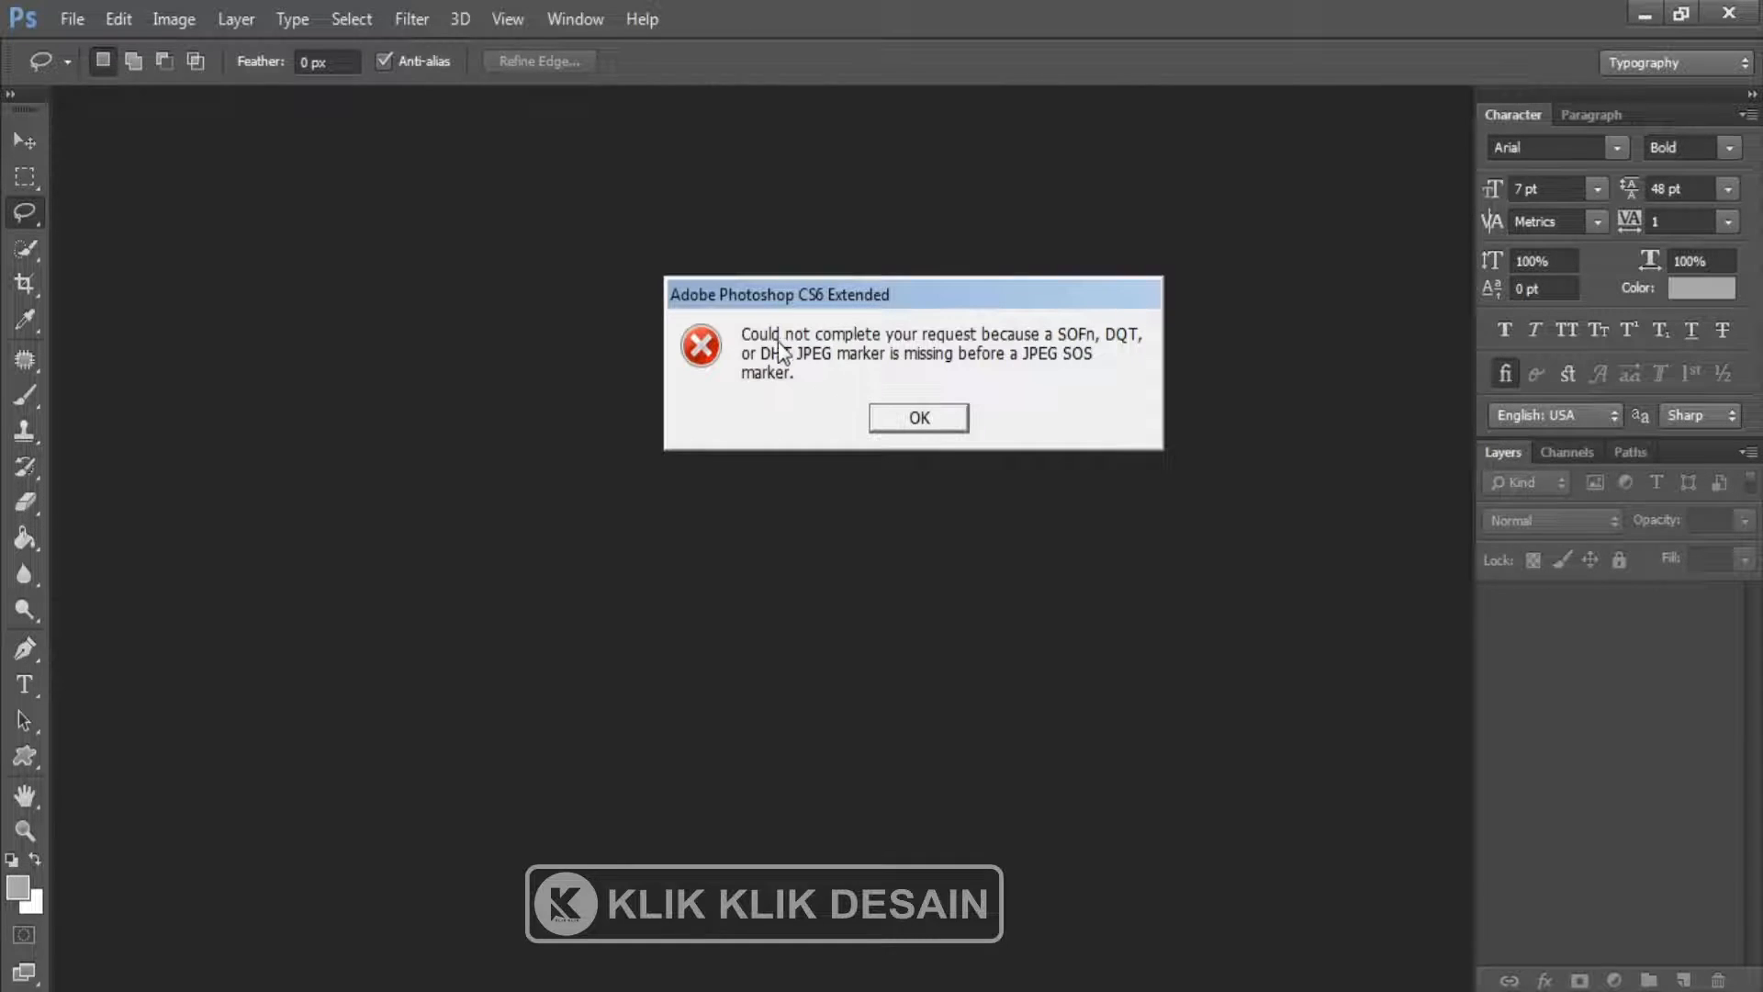
left_click_drag(886, 295, 790, 313)
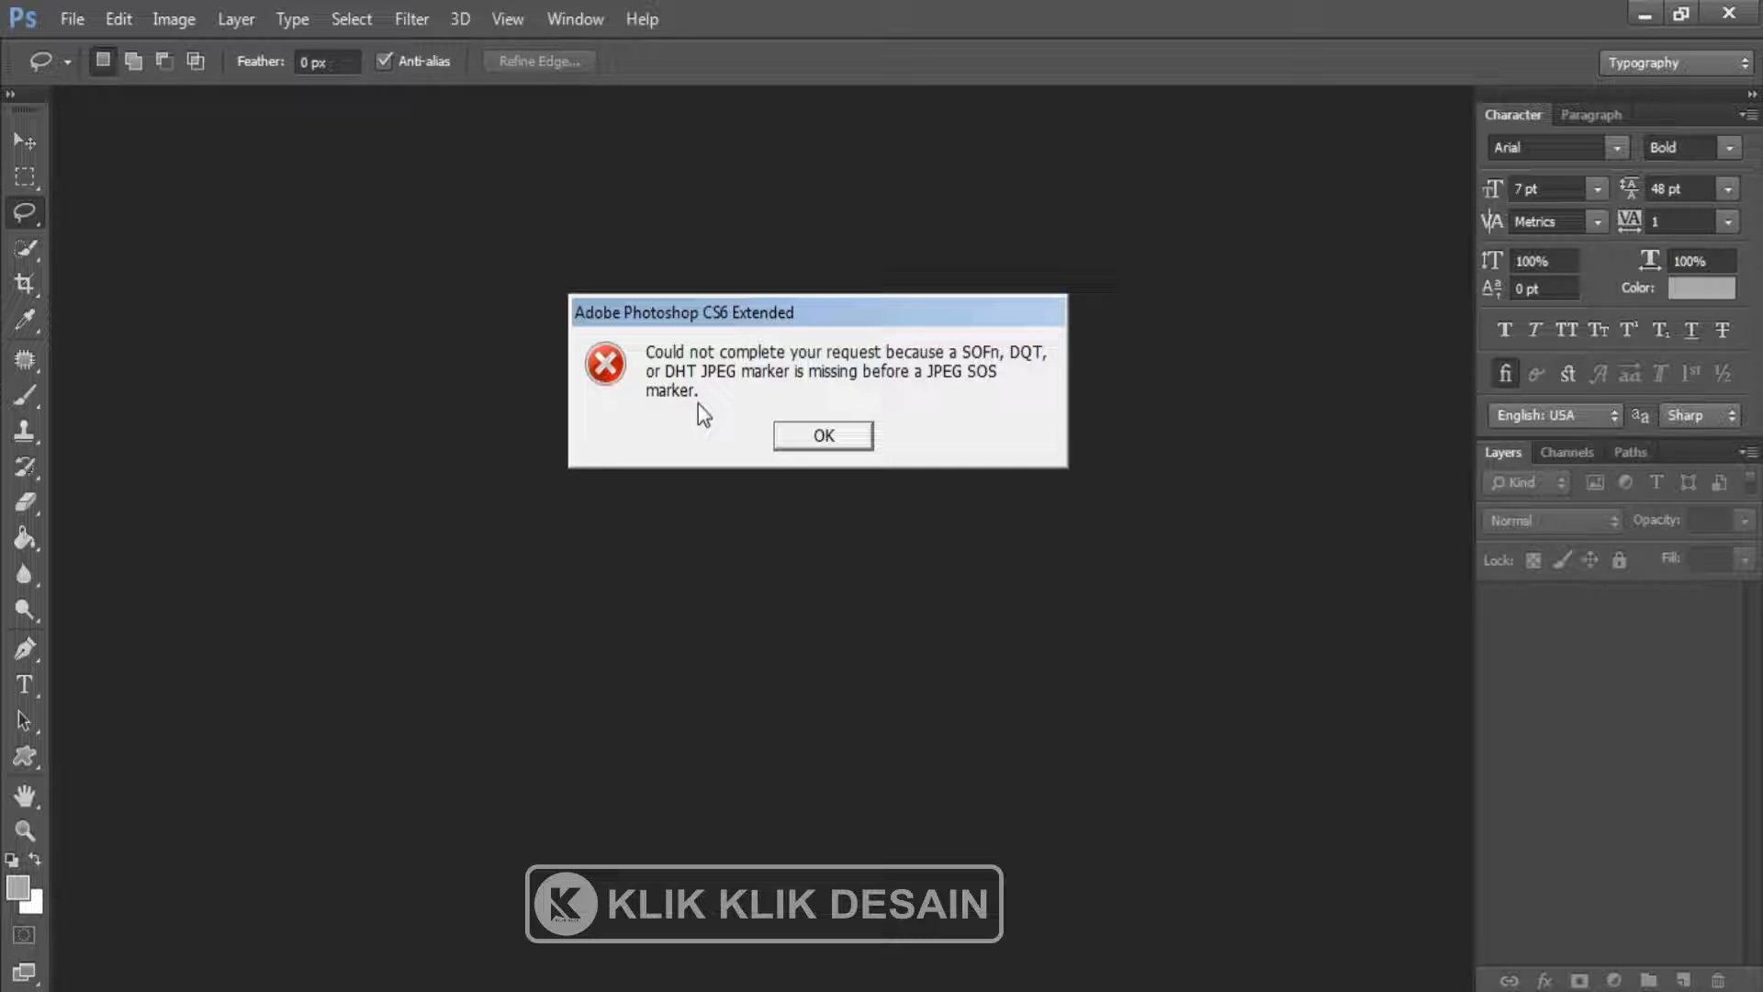
left_click(791, 437)
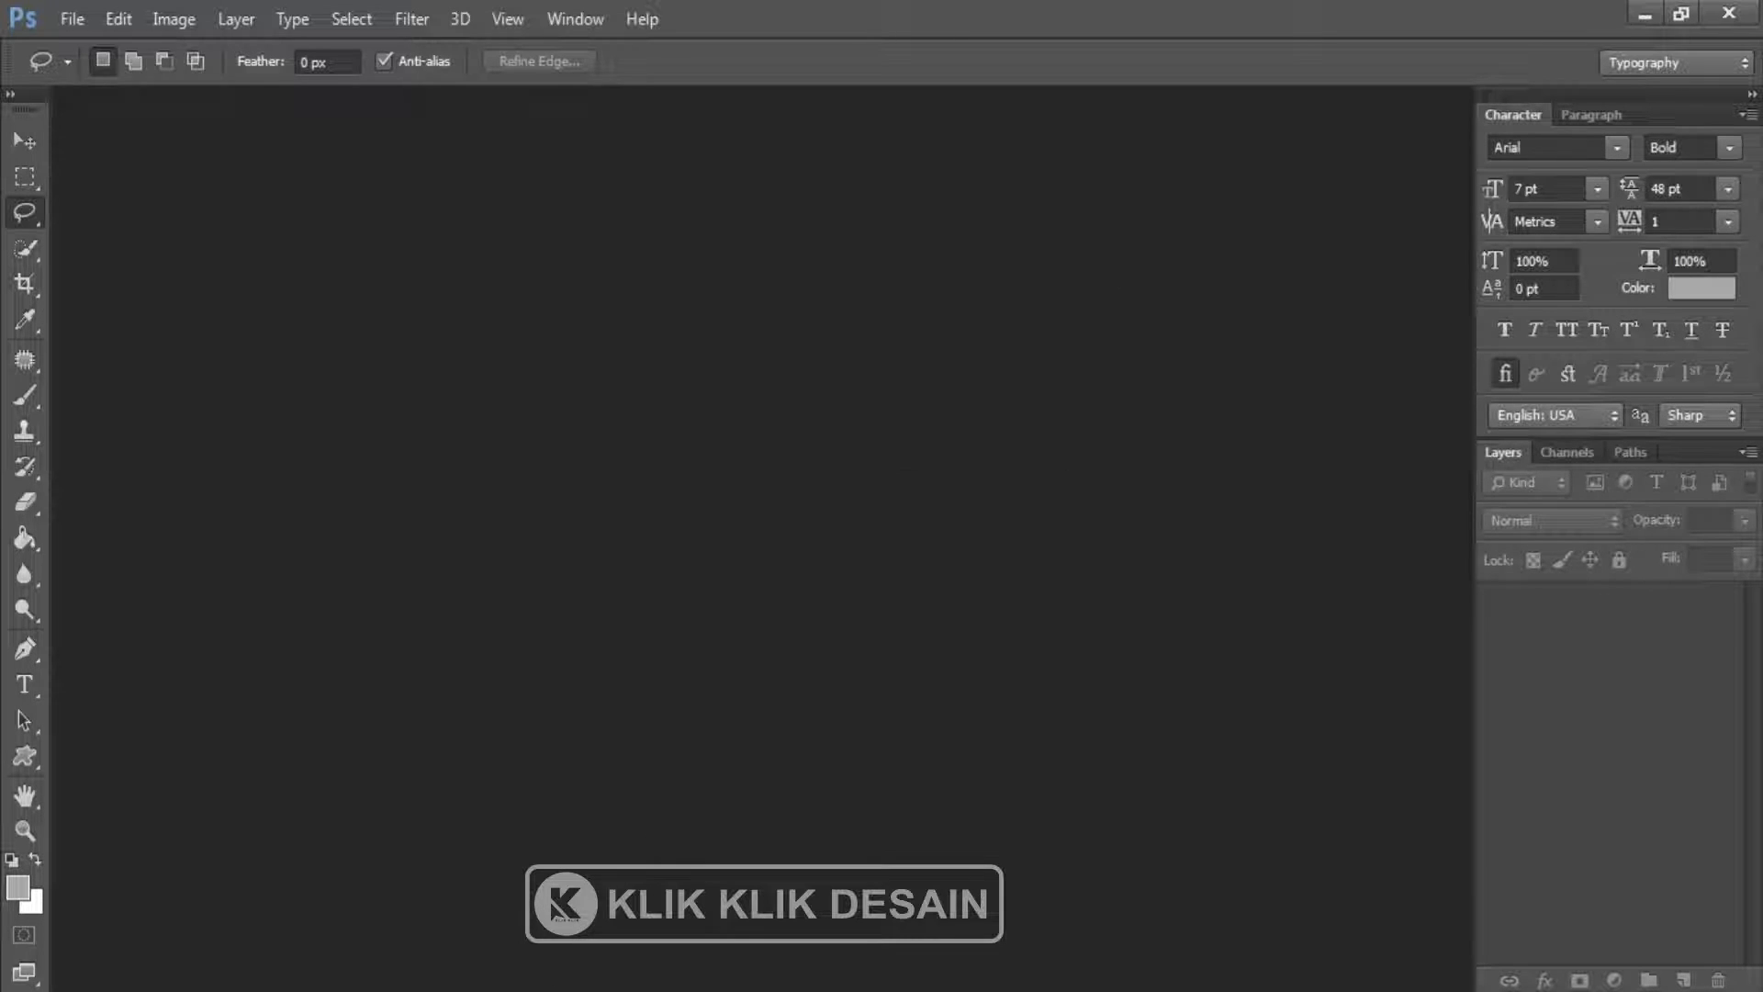
Switch to the tutor folder in Windows Explorer and open IMG-20220911-WA0005.jpg with Paint
key("alt+Tab")
left_click(969, 384)
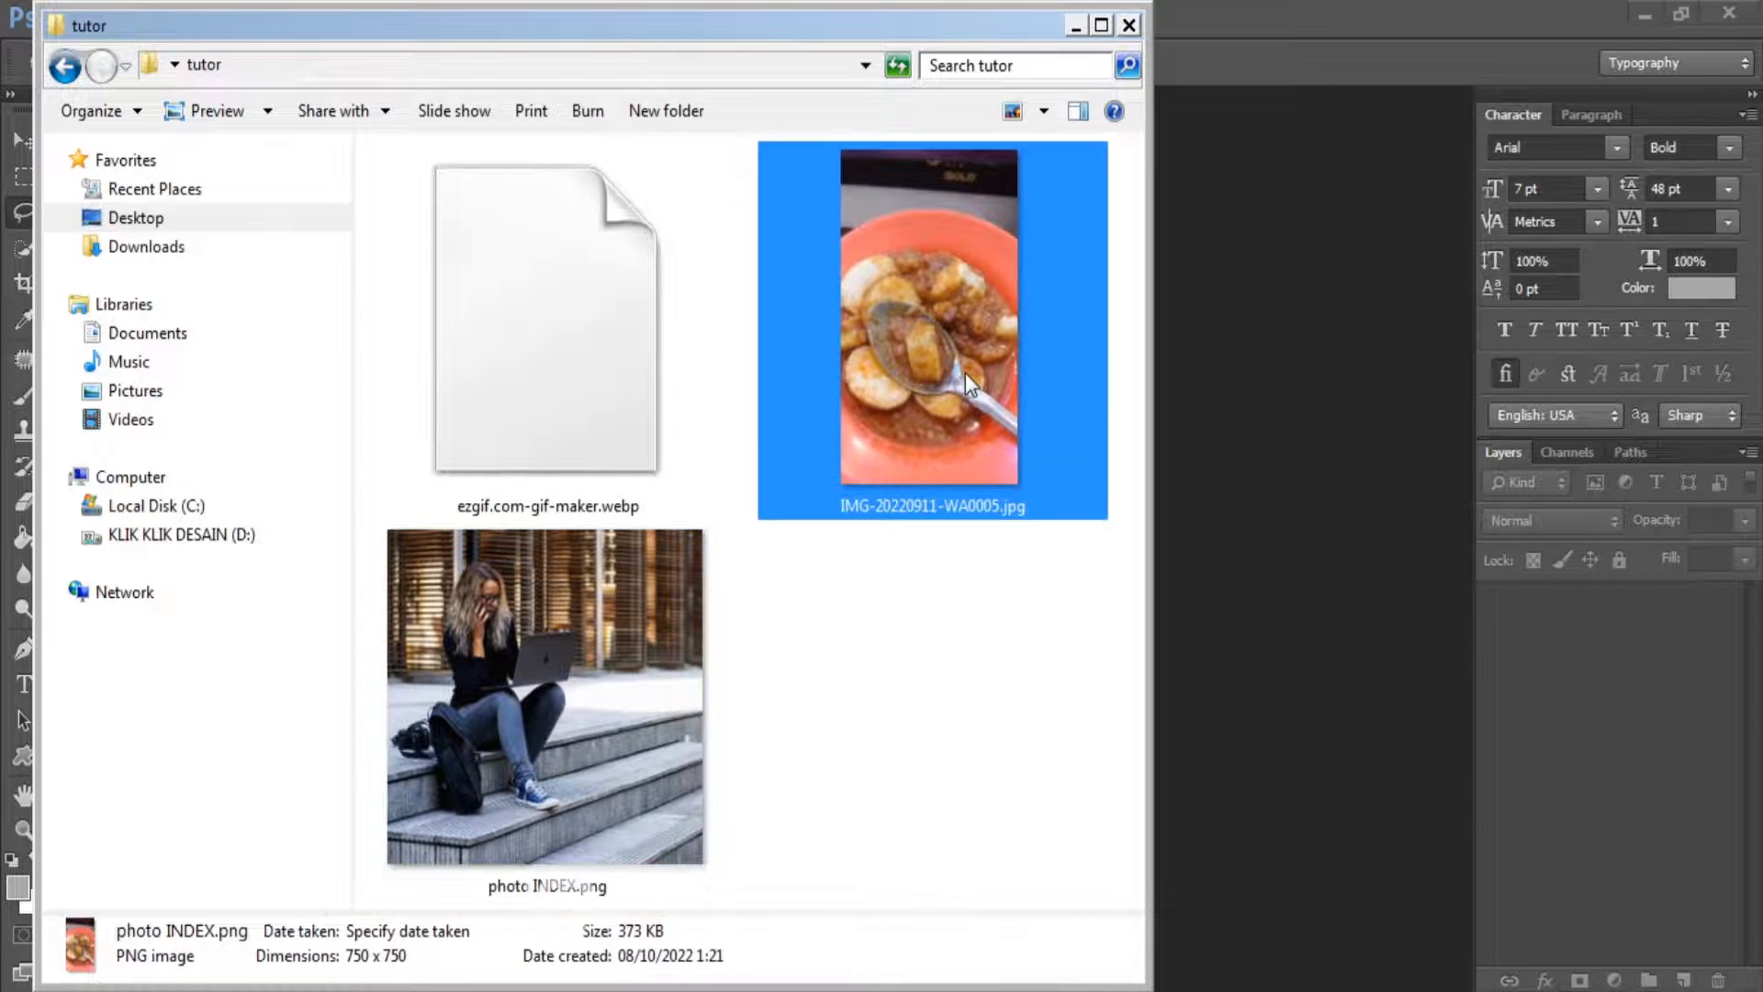
right_click(969, 384)
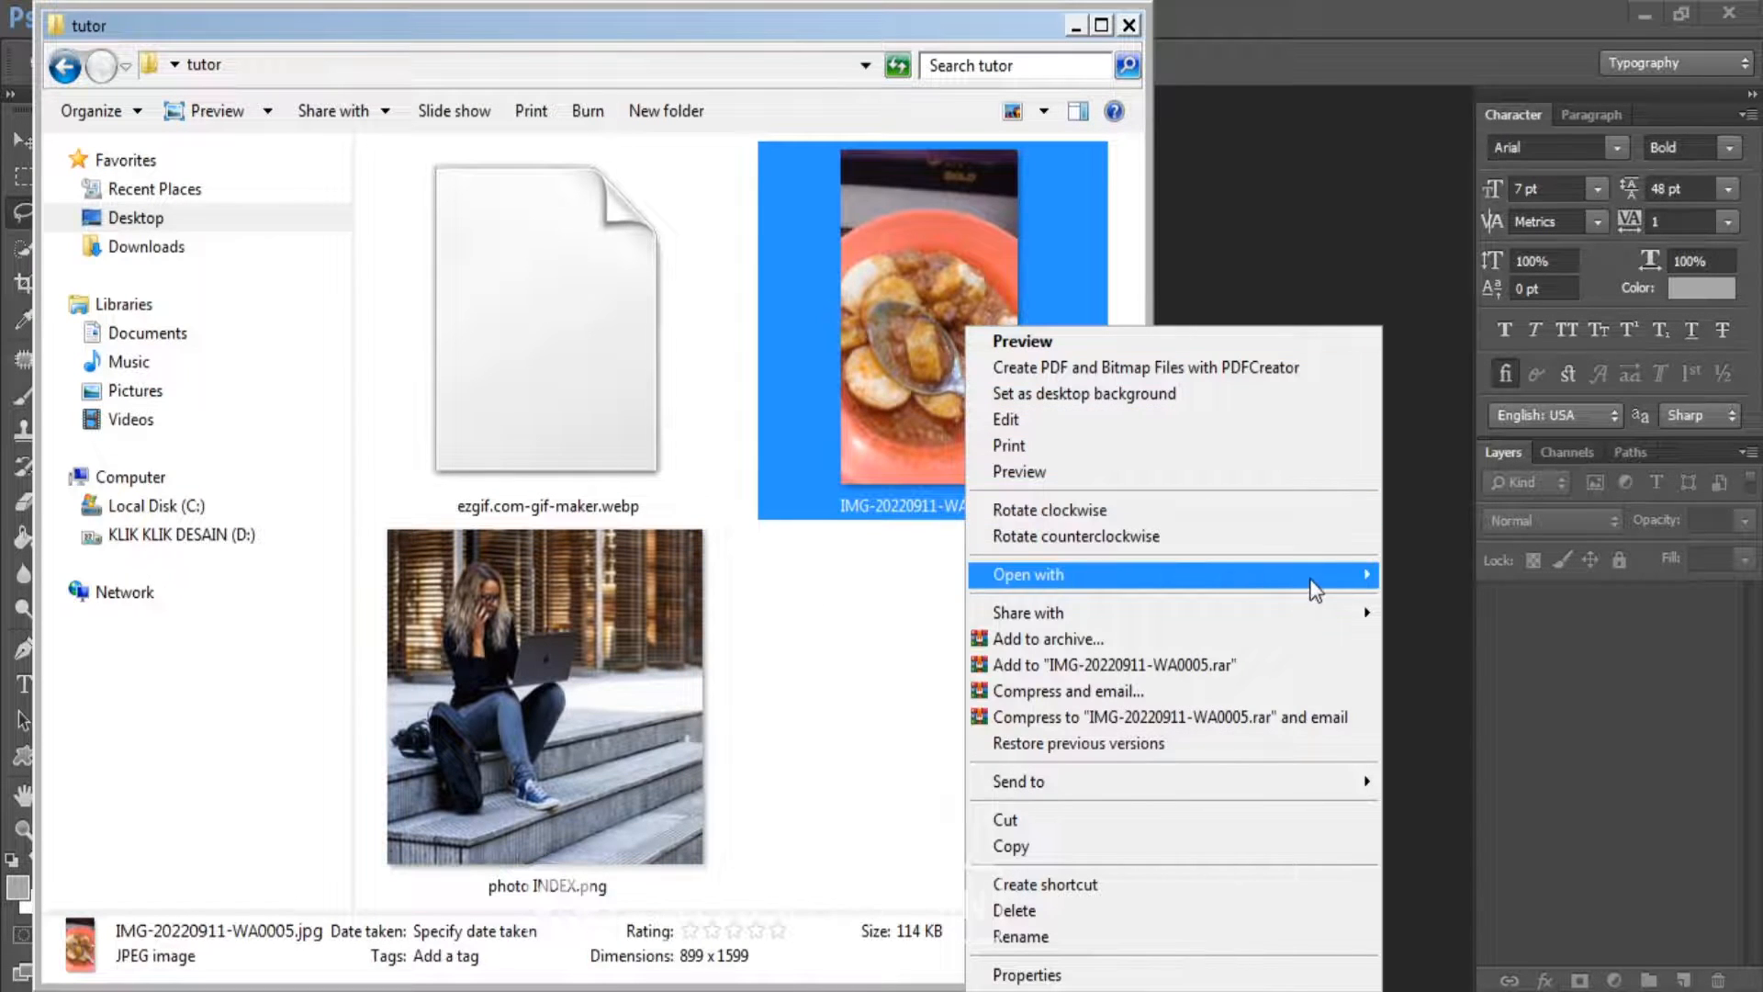
mouse_move(1315, 588)
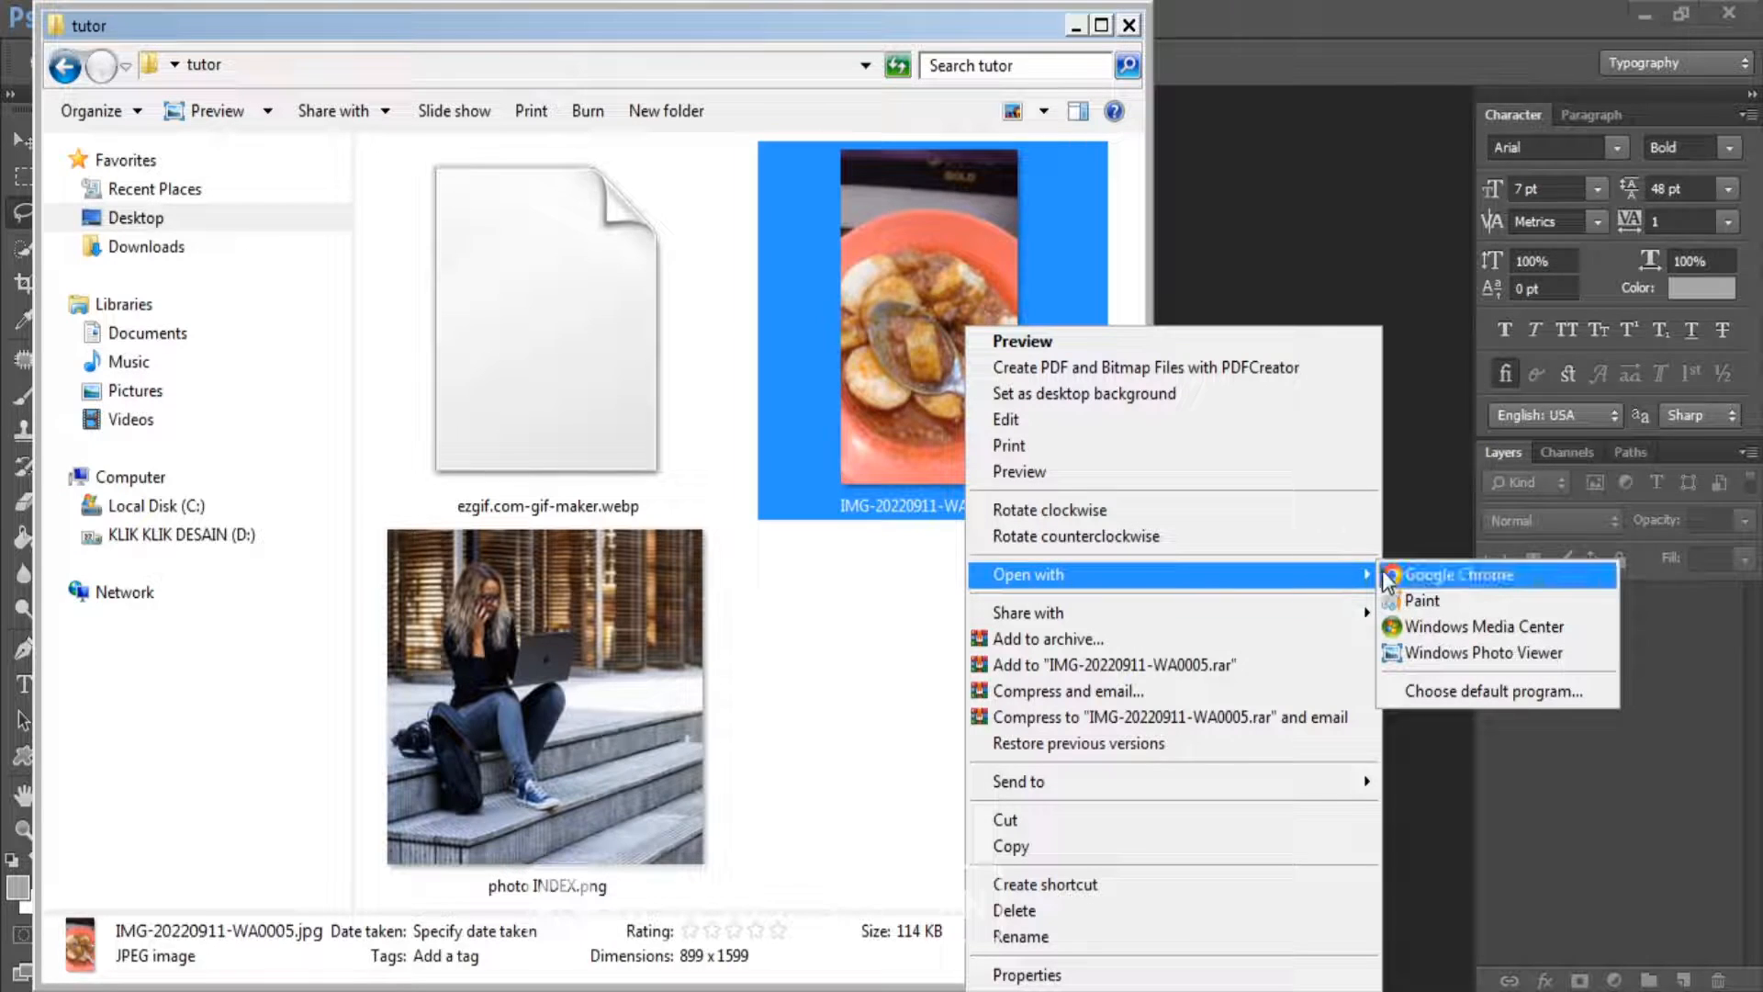
left_click(1441, 604)
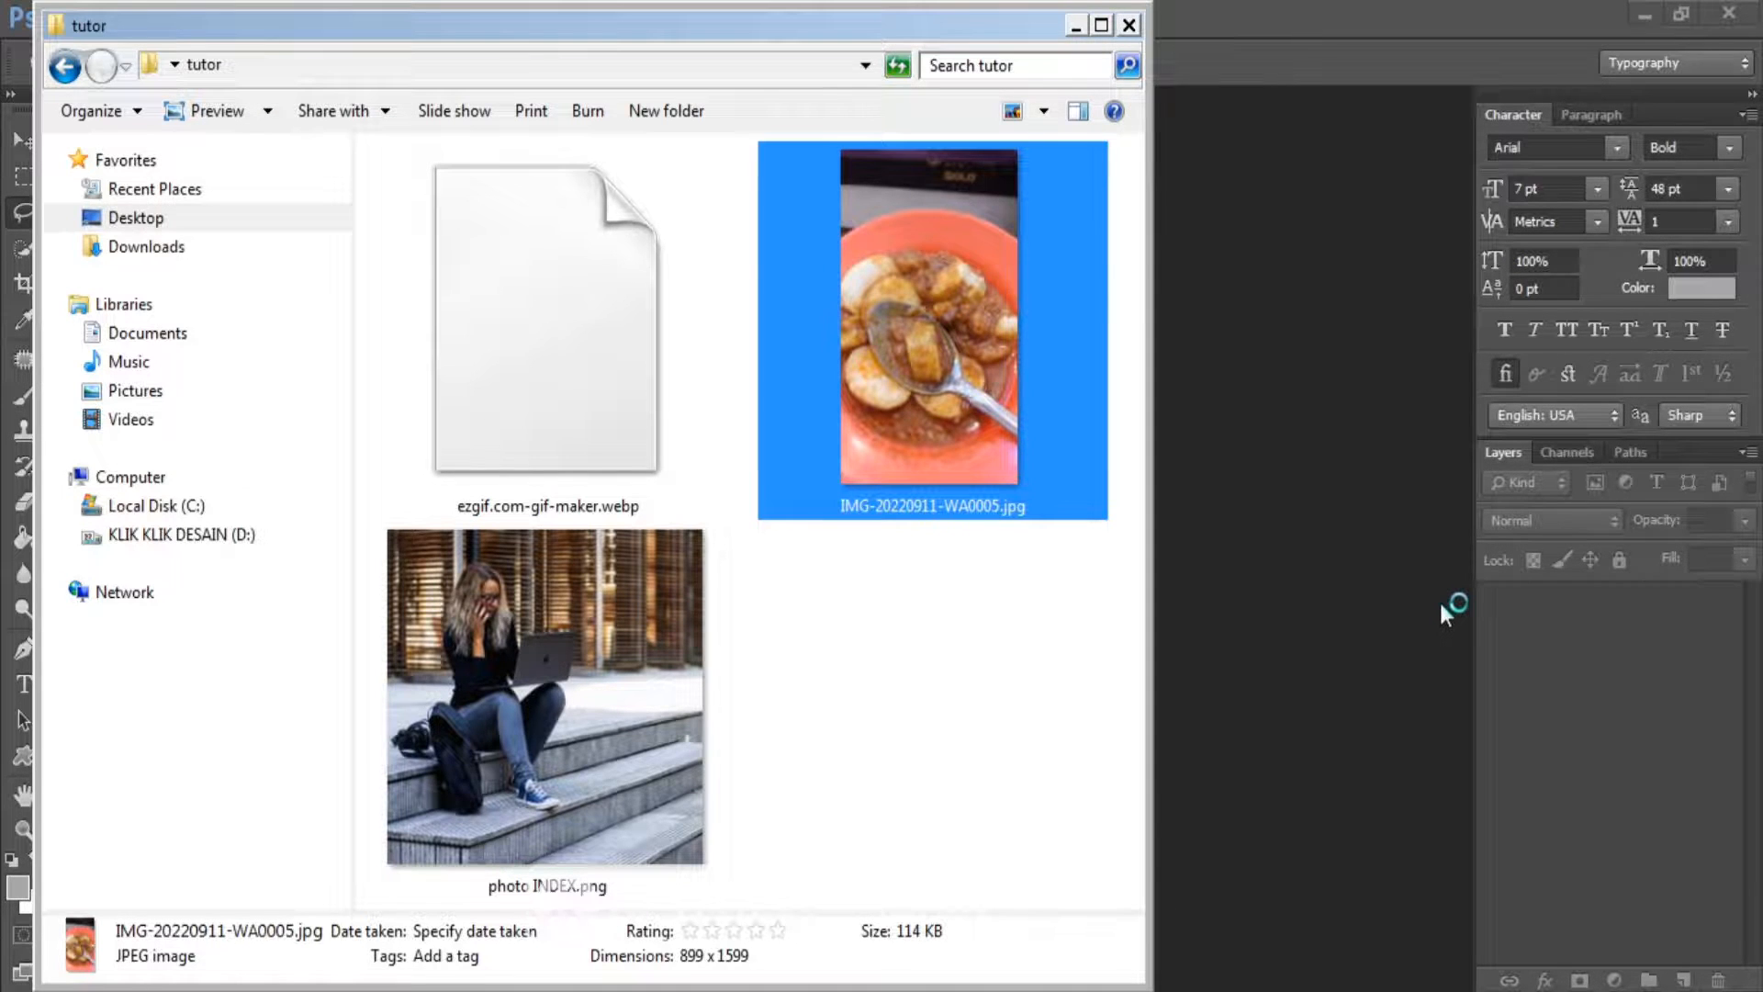
Save IMG-20220911-WA0005.jpg from Paint as a JPEG over the original file in the tutor folder, and close Paint
scroll(792, 528, "down", 10)
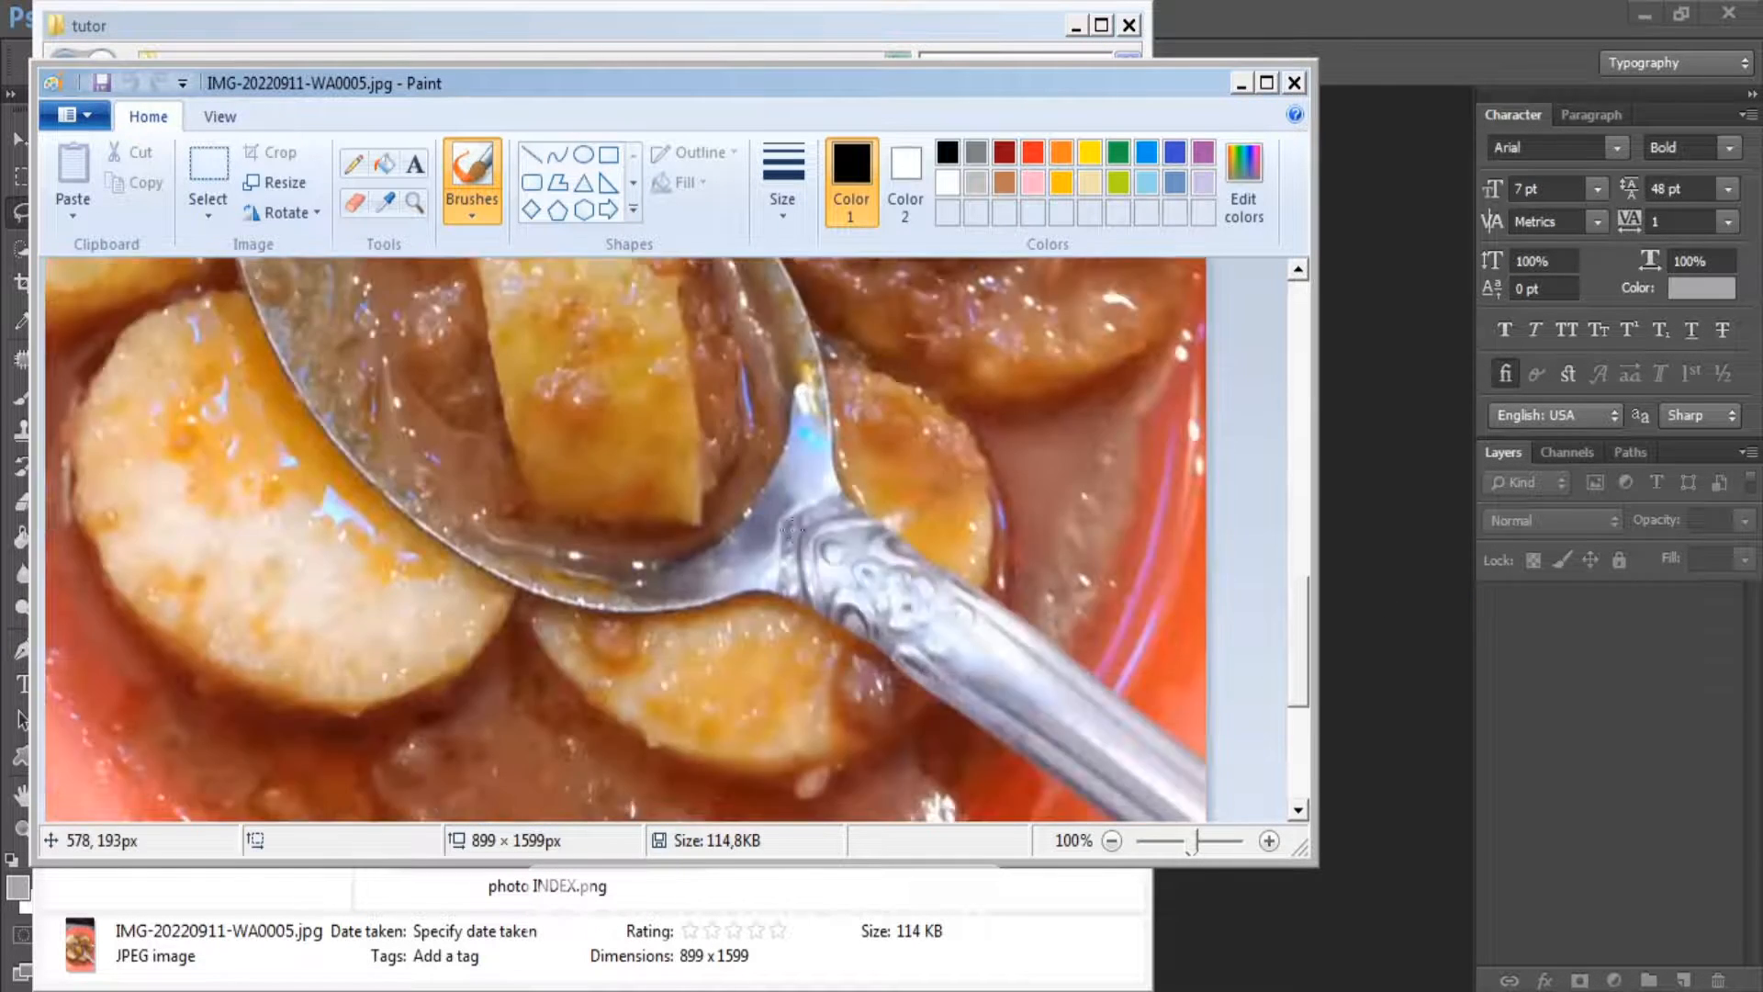
scroll(791, 528, "up", 9)
scroll(791, 528, "down", 4)
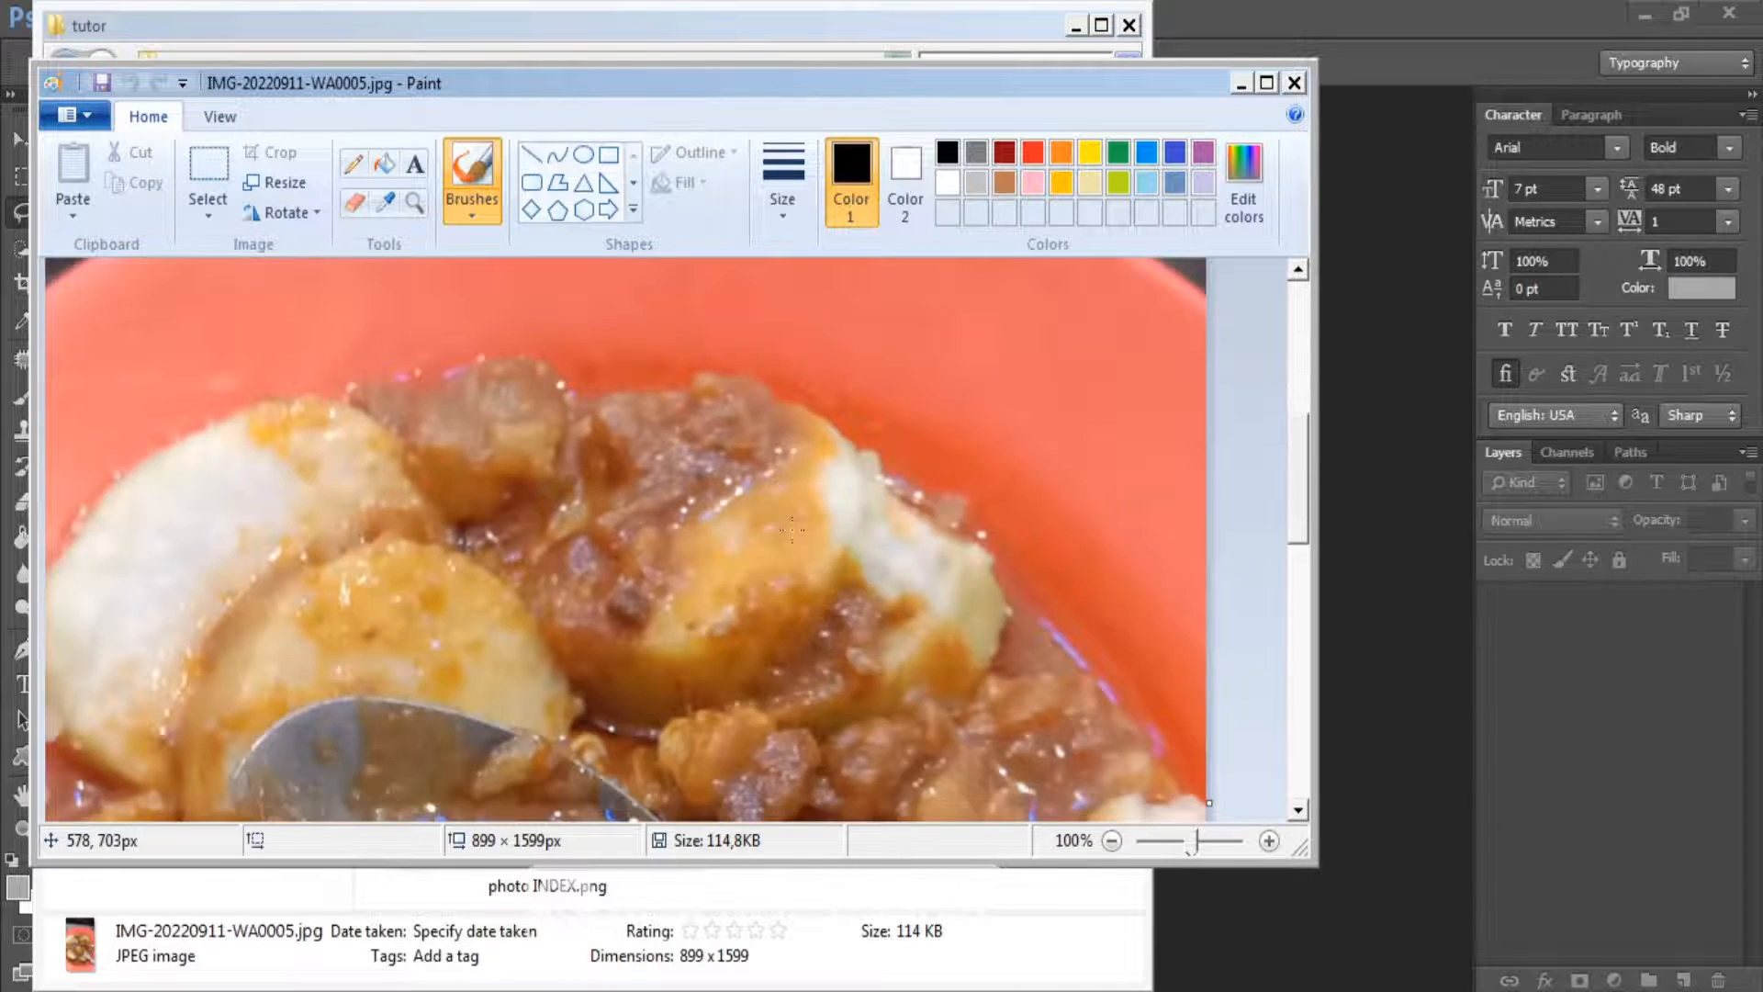
scroll(792, 527, "down", 5)
scroll(792, 528, "up", 10)
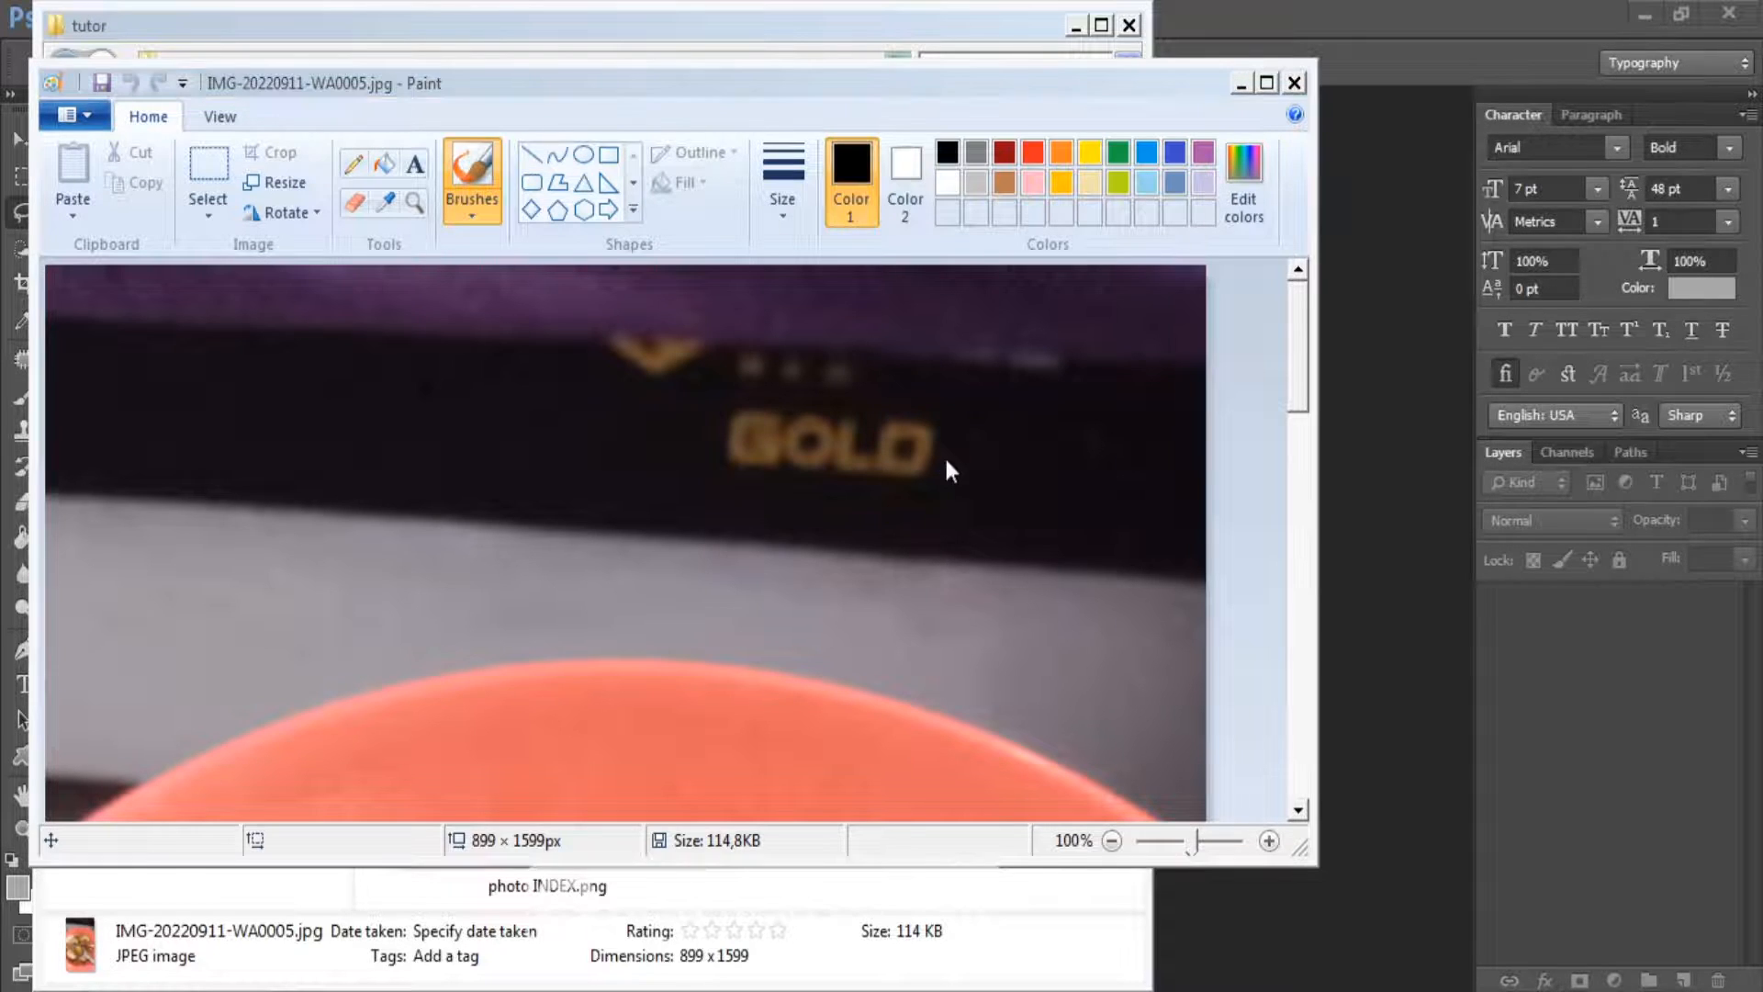
key("F12")
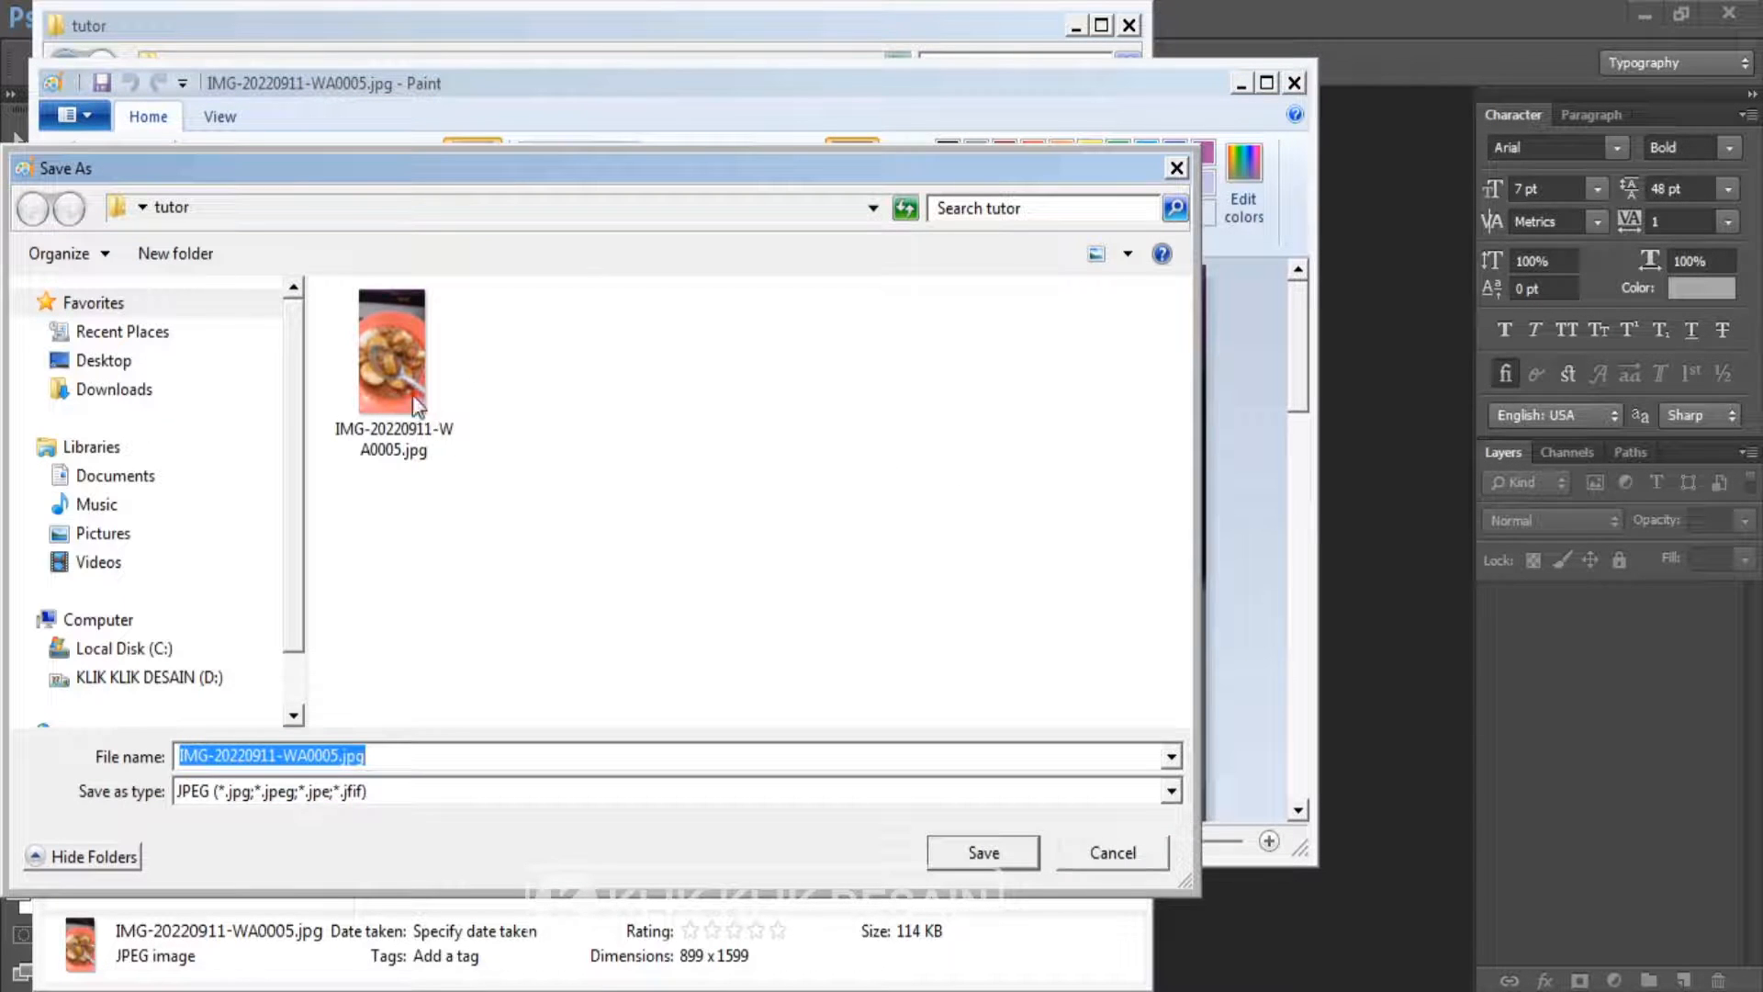
double_click(413, 379)
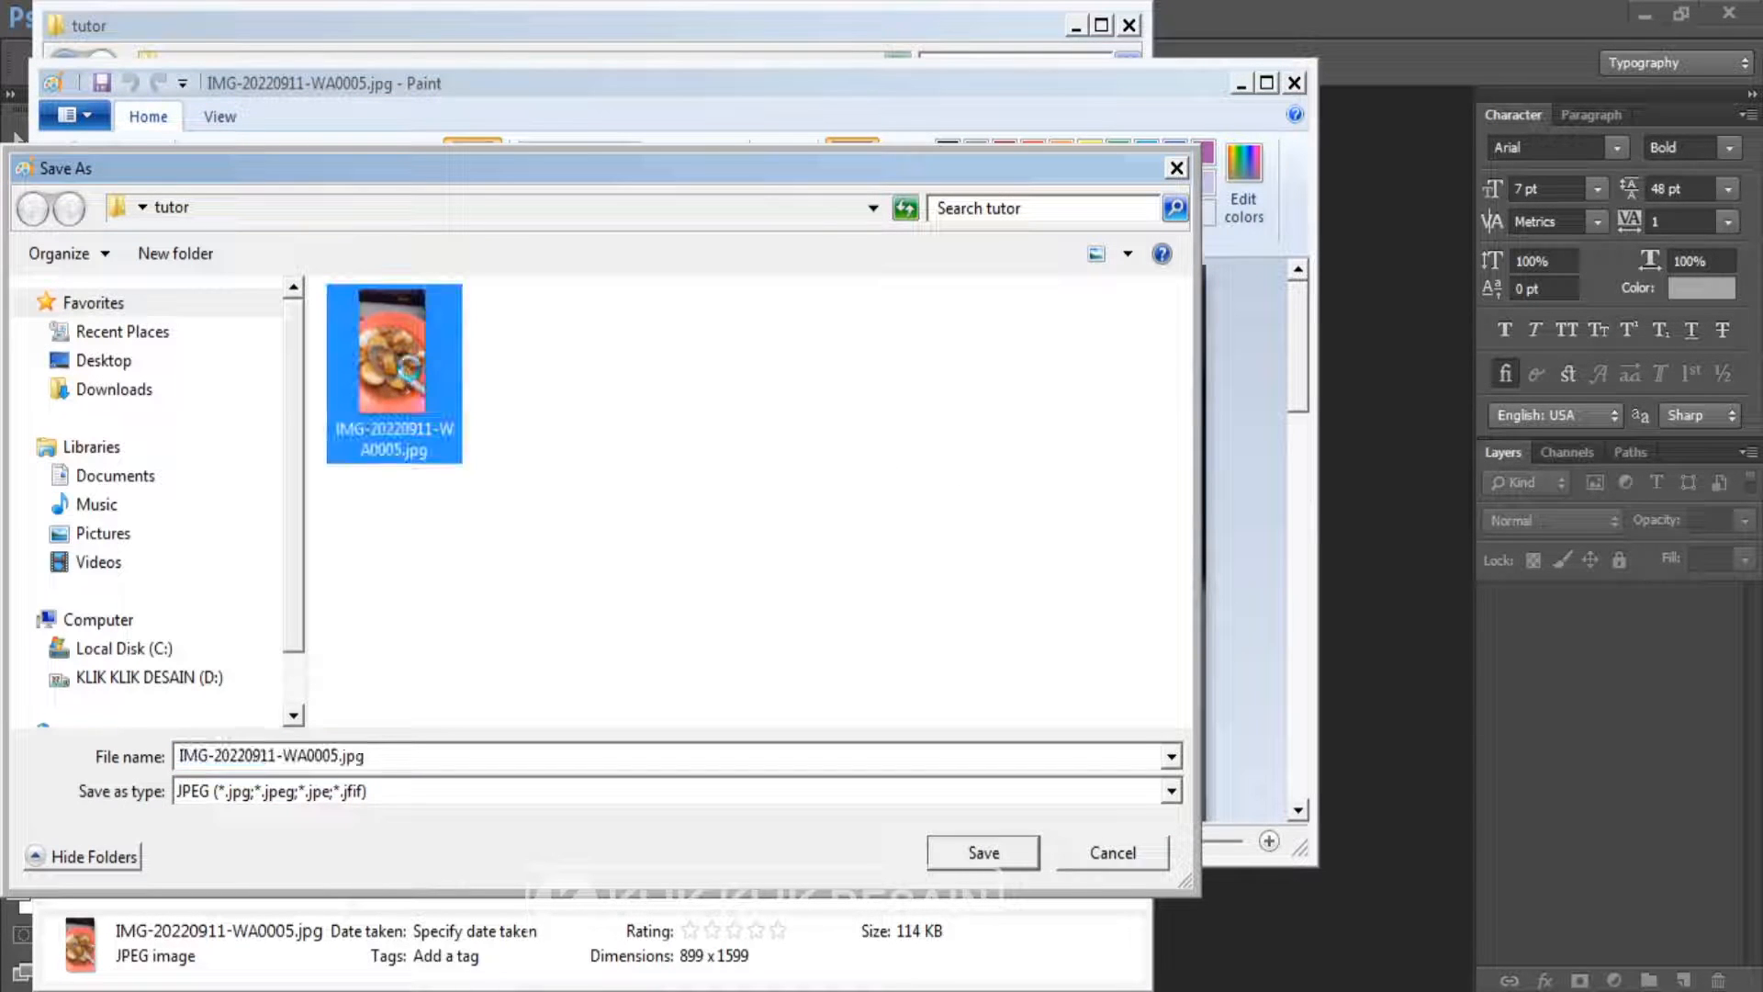
left_click(944, 512)
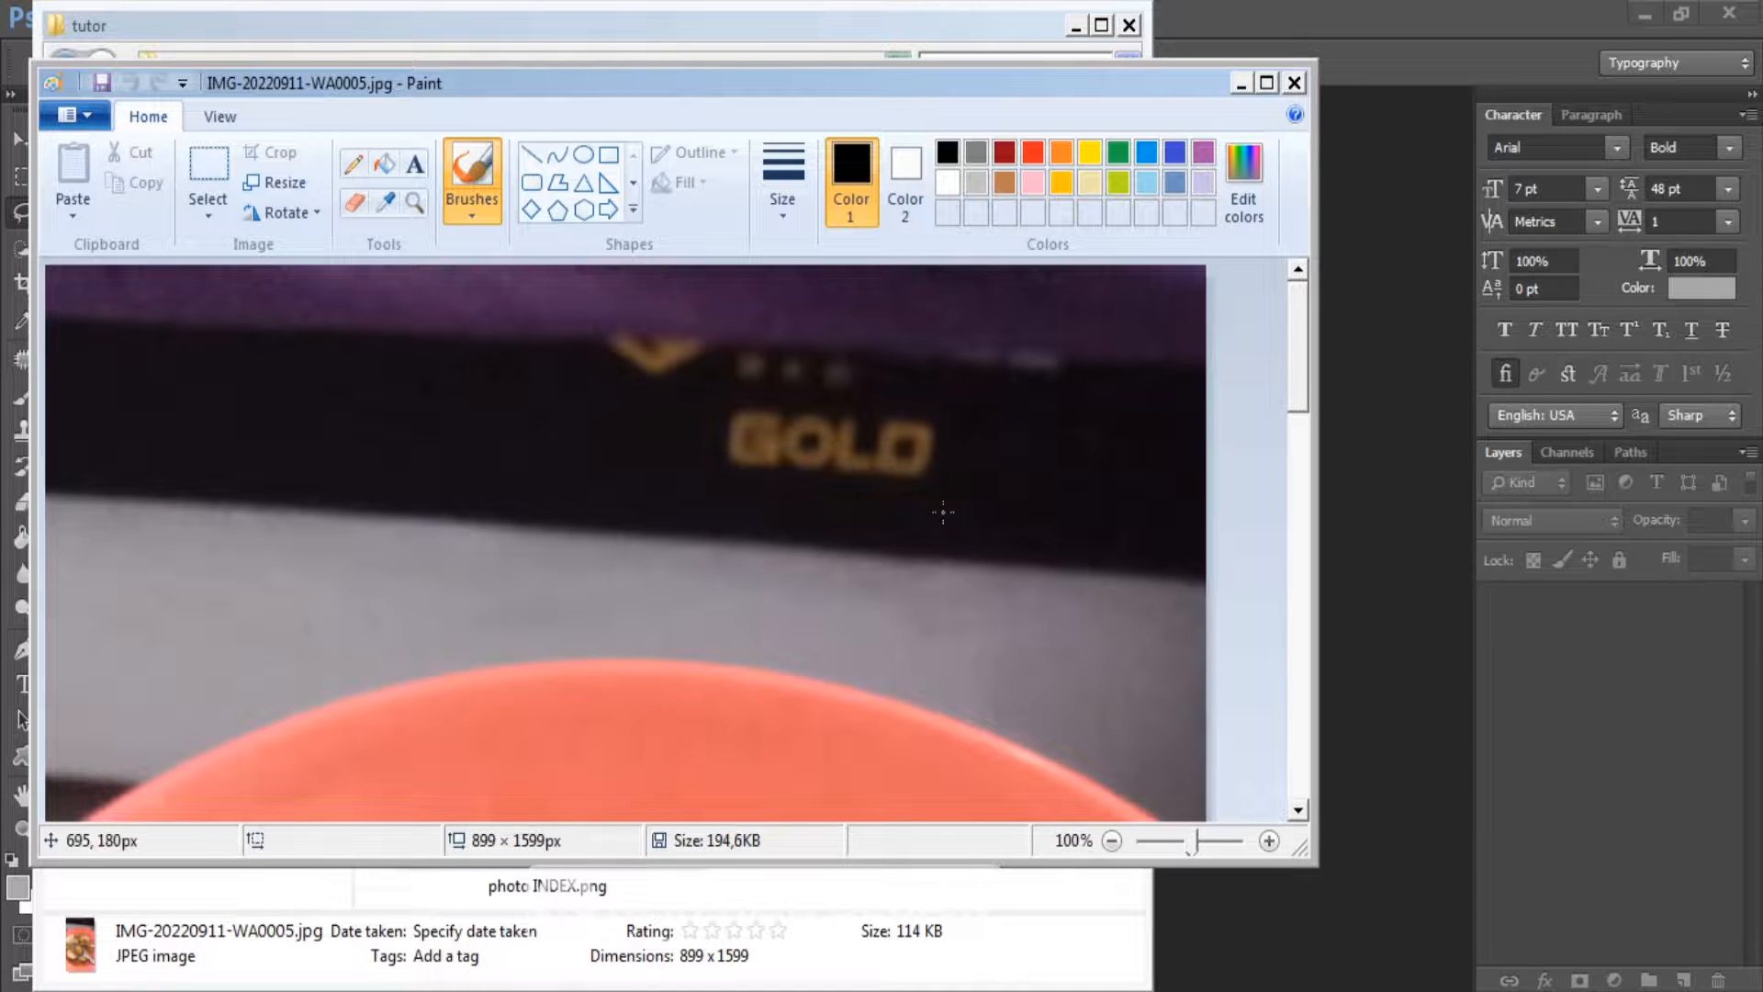
left_click(1294, 84)
Switch to Photoshop, open the re-saved IMG-20220911-WA0005.jpg from the tutor folder to check it, and close it again
left_click(1254, 18)
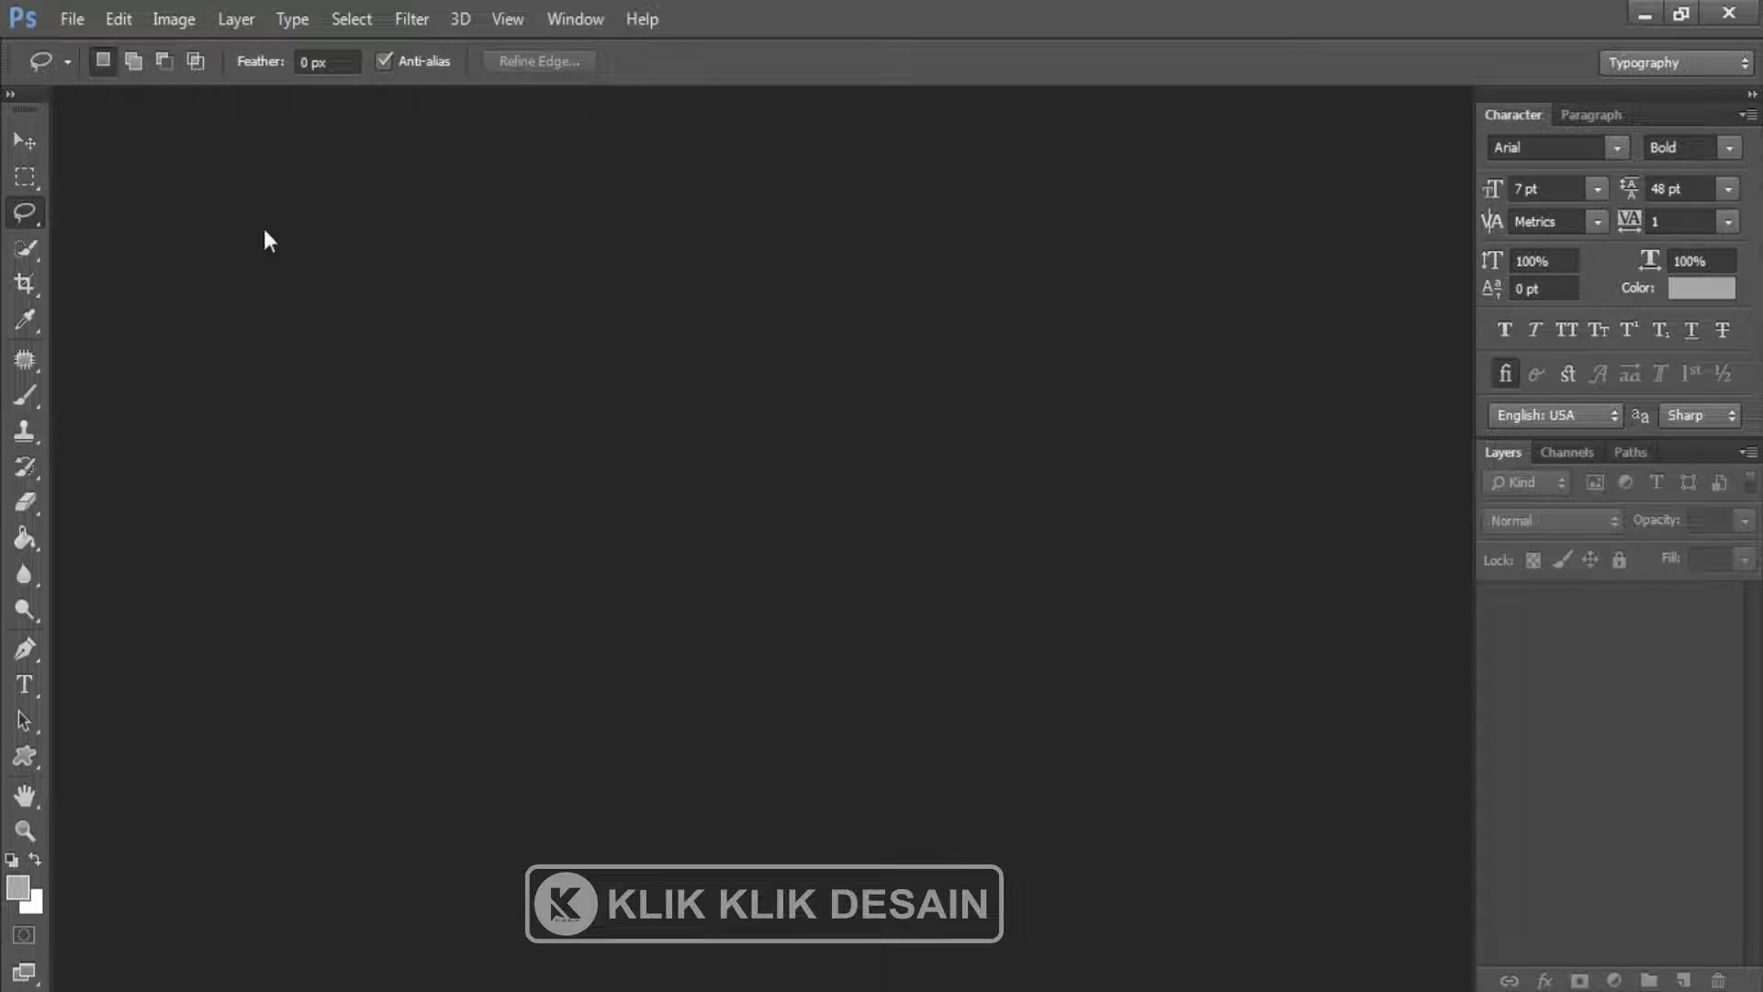
left_click(60, 25)
left_click(86, 70)
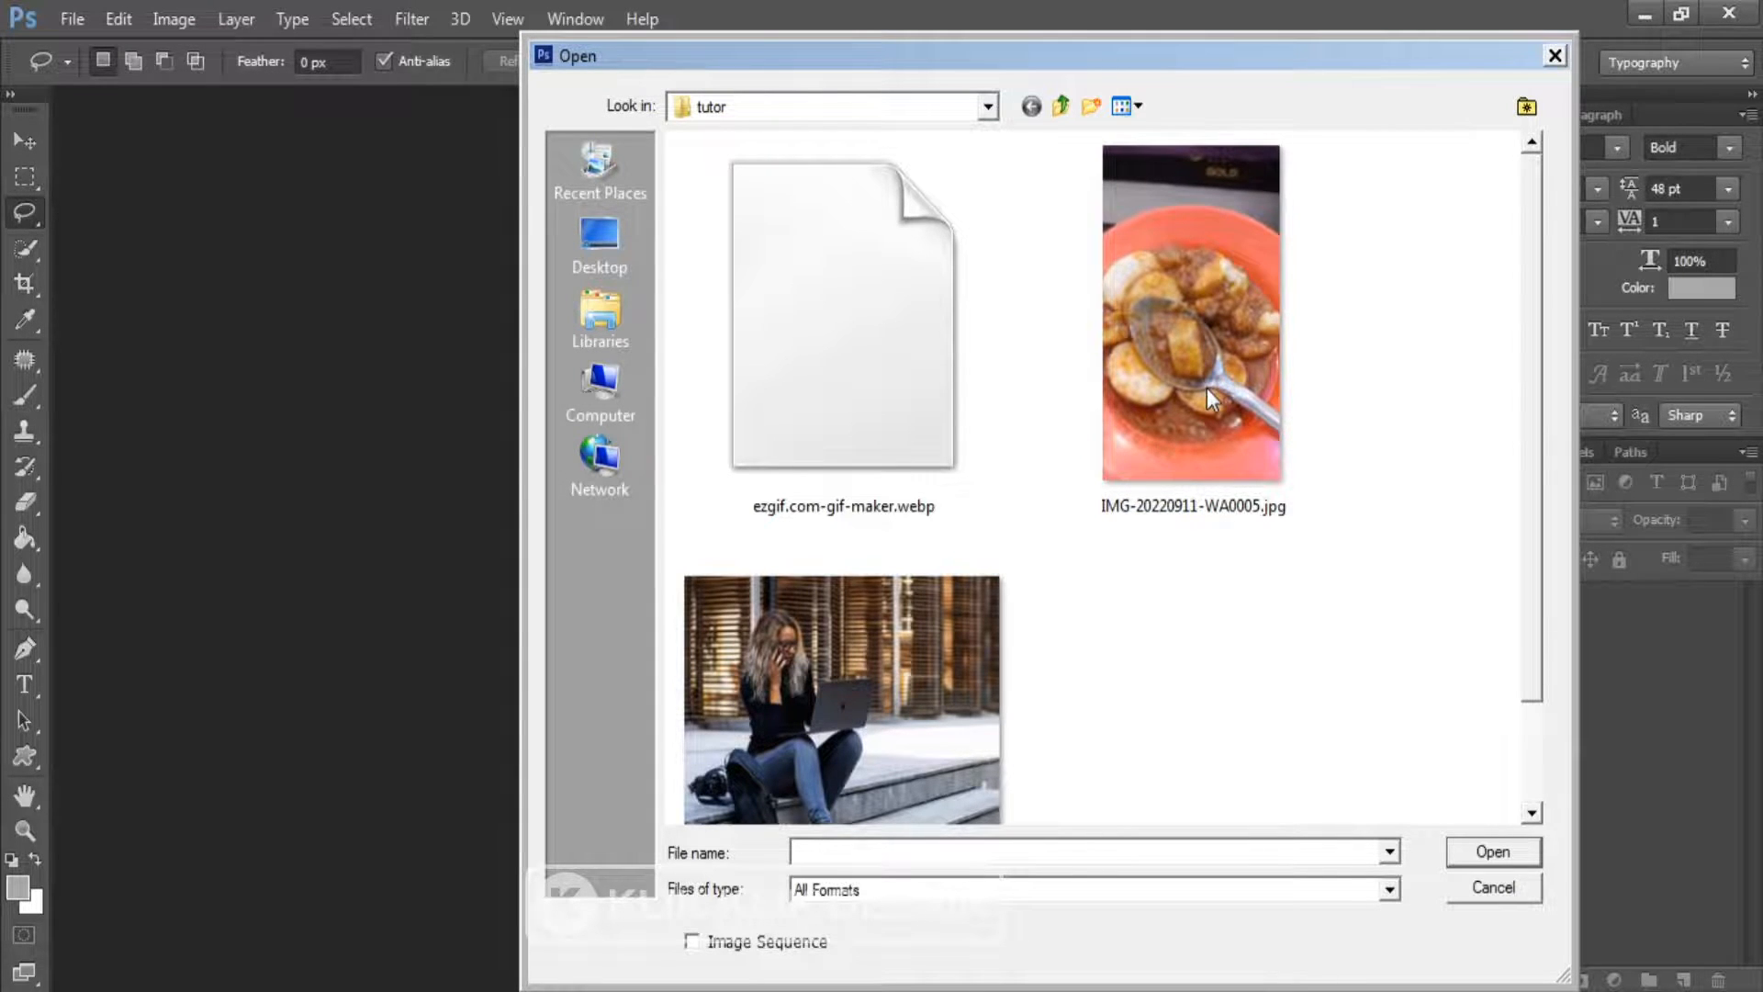
double_click(1206, 387)
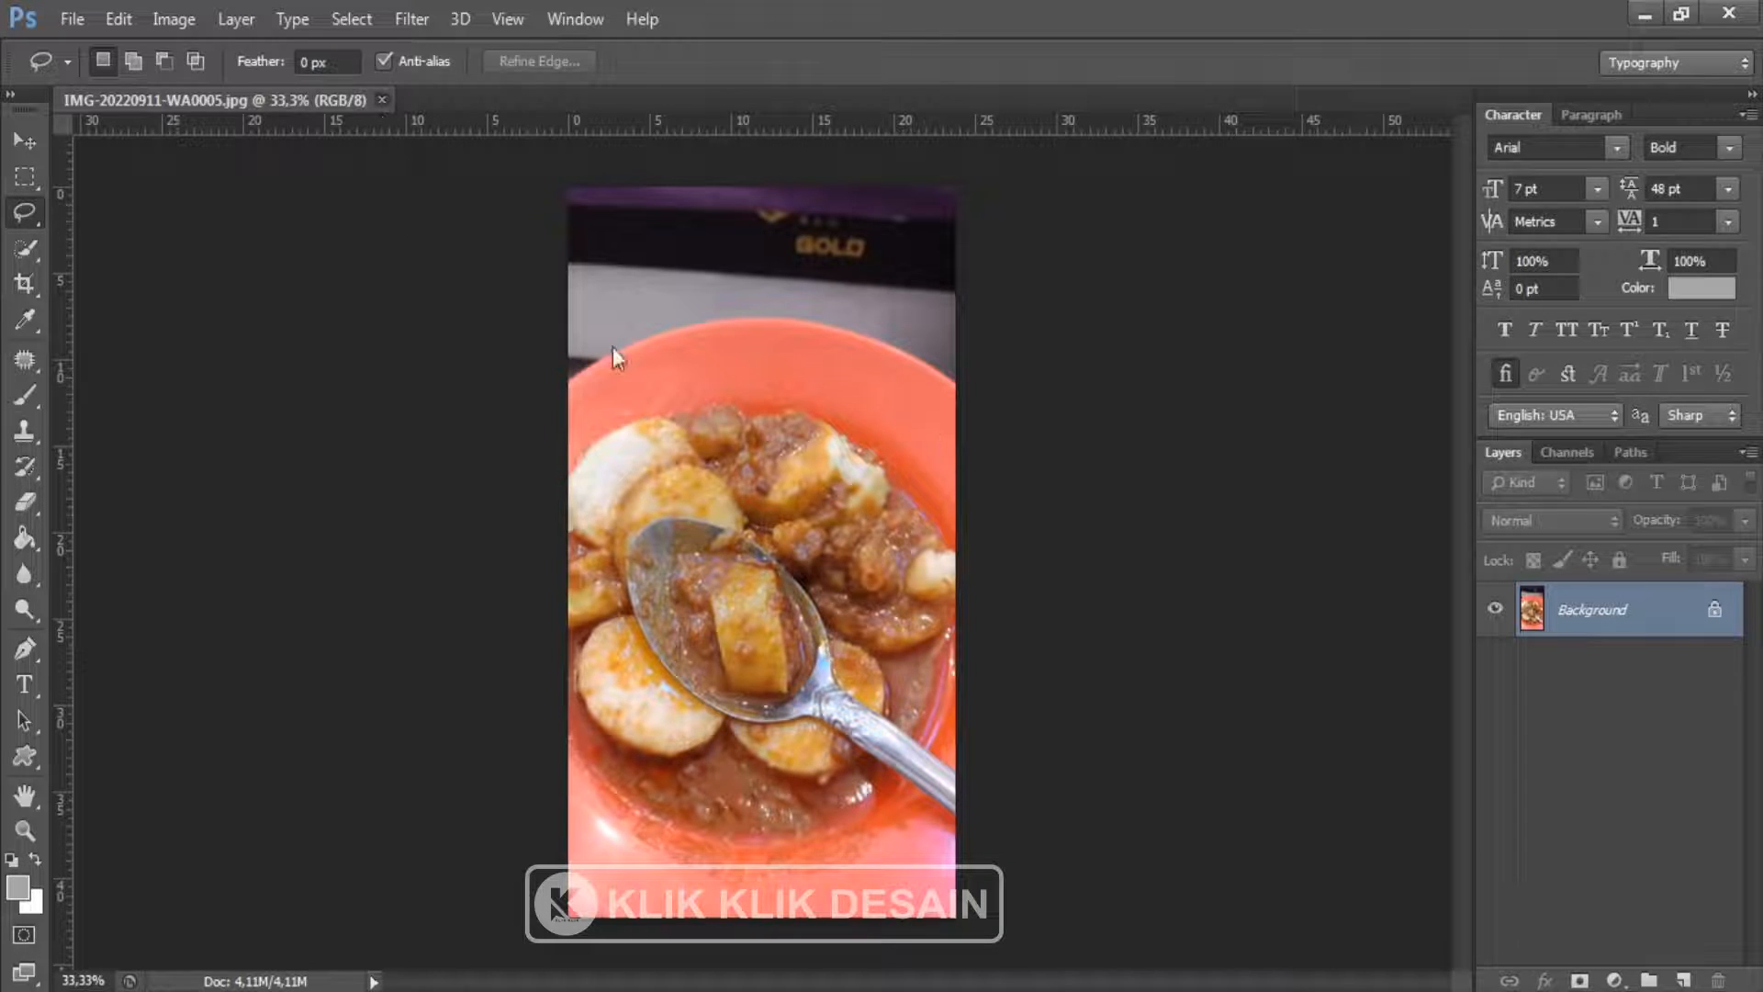
key("ctrl+w")
Try to open ezgif.com-gif-maker.webp from the tutor folder and dismiss the resulting dialog
left_click(78, 25)
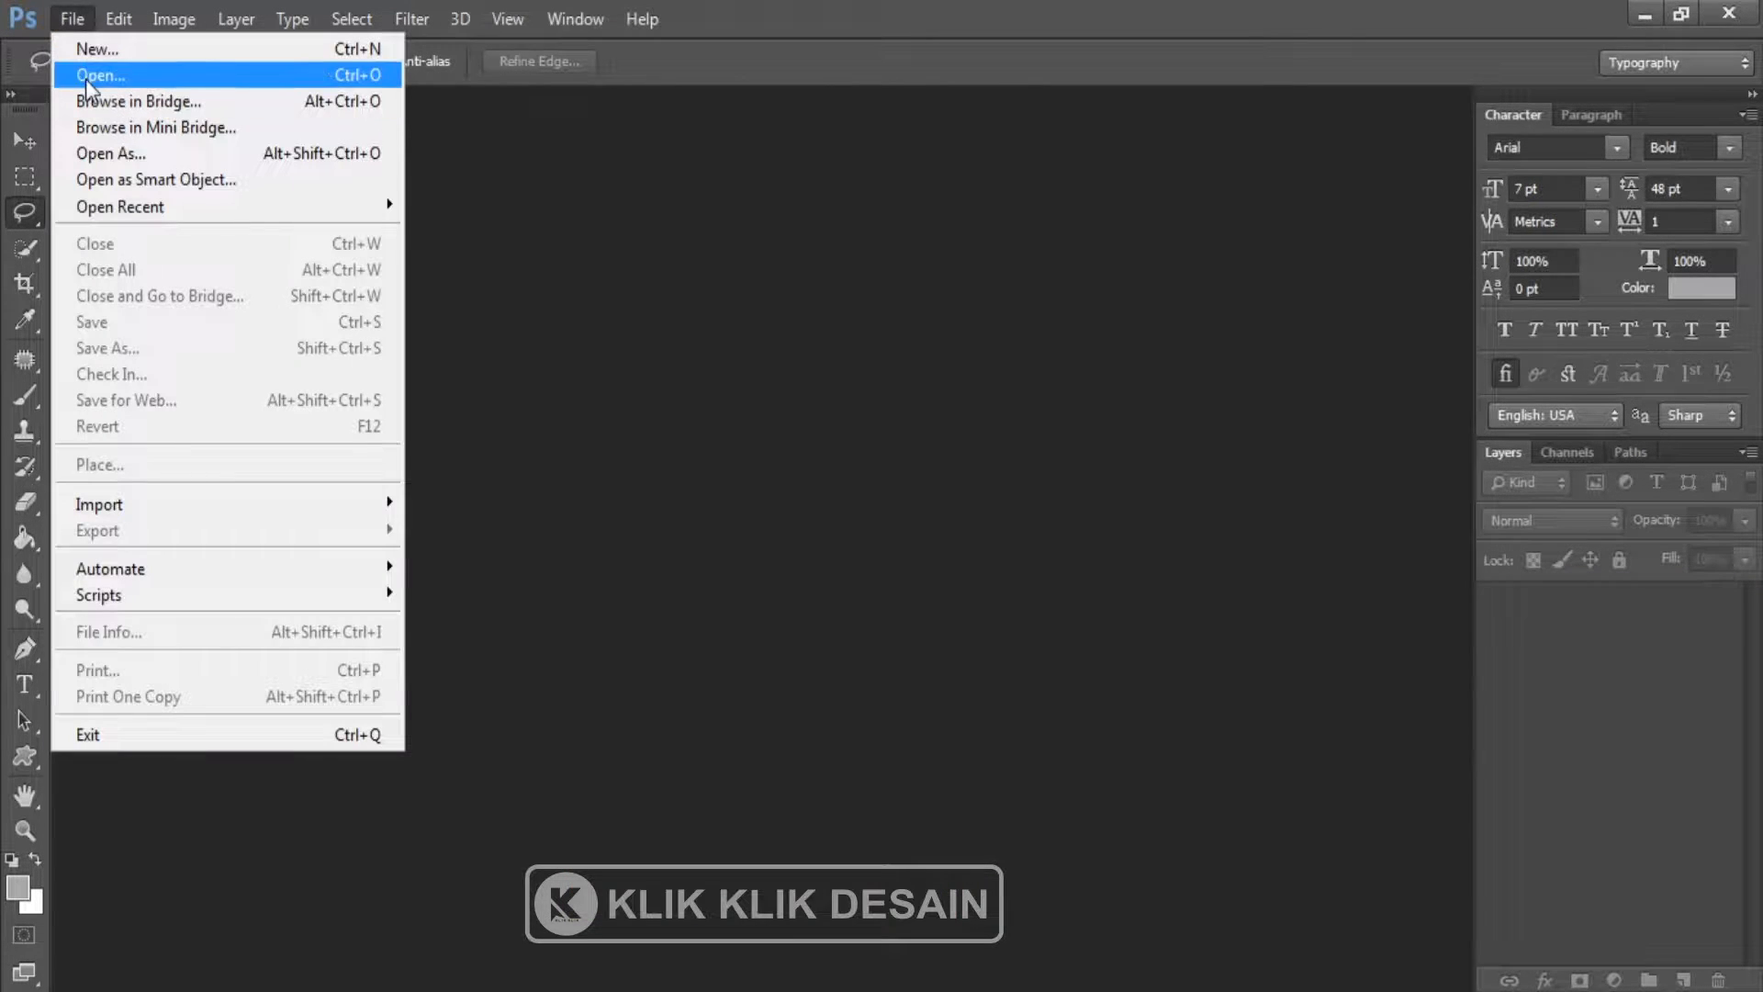
left_click(89, 81)
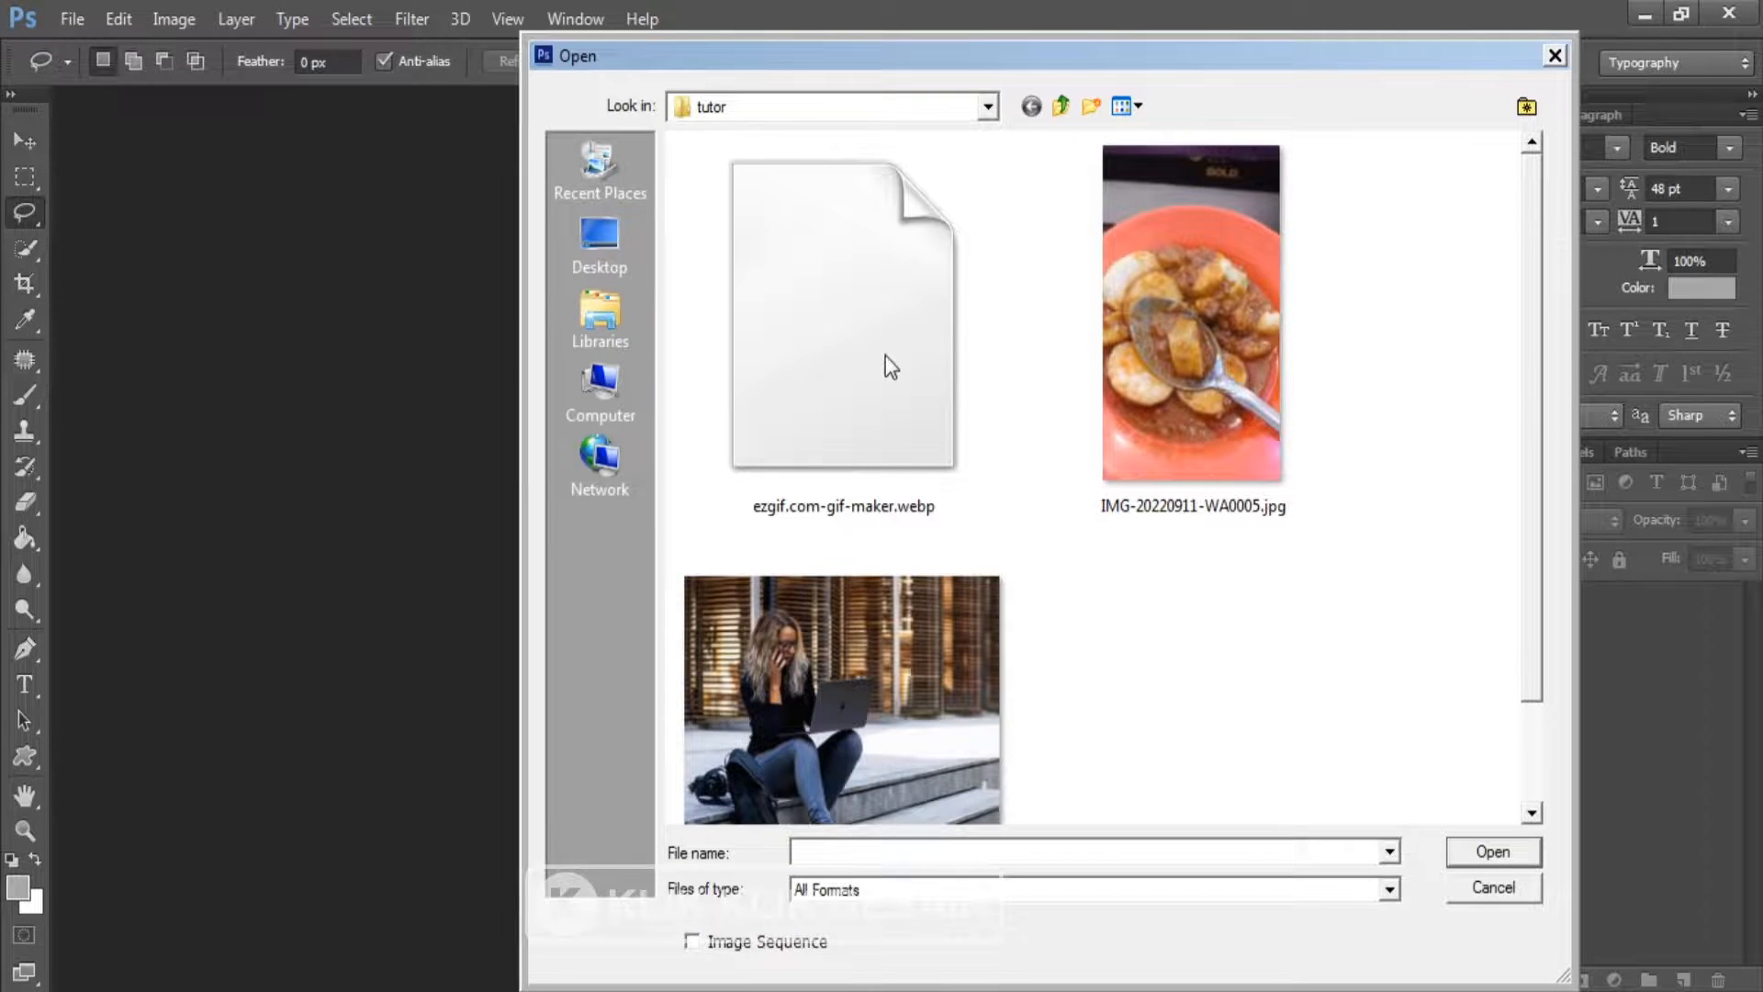
double_click(885, 355)
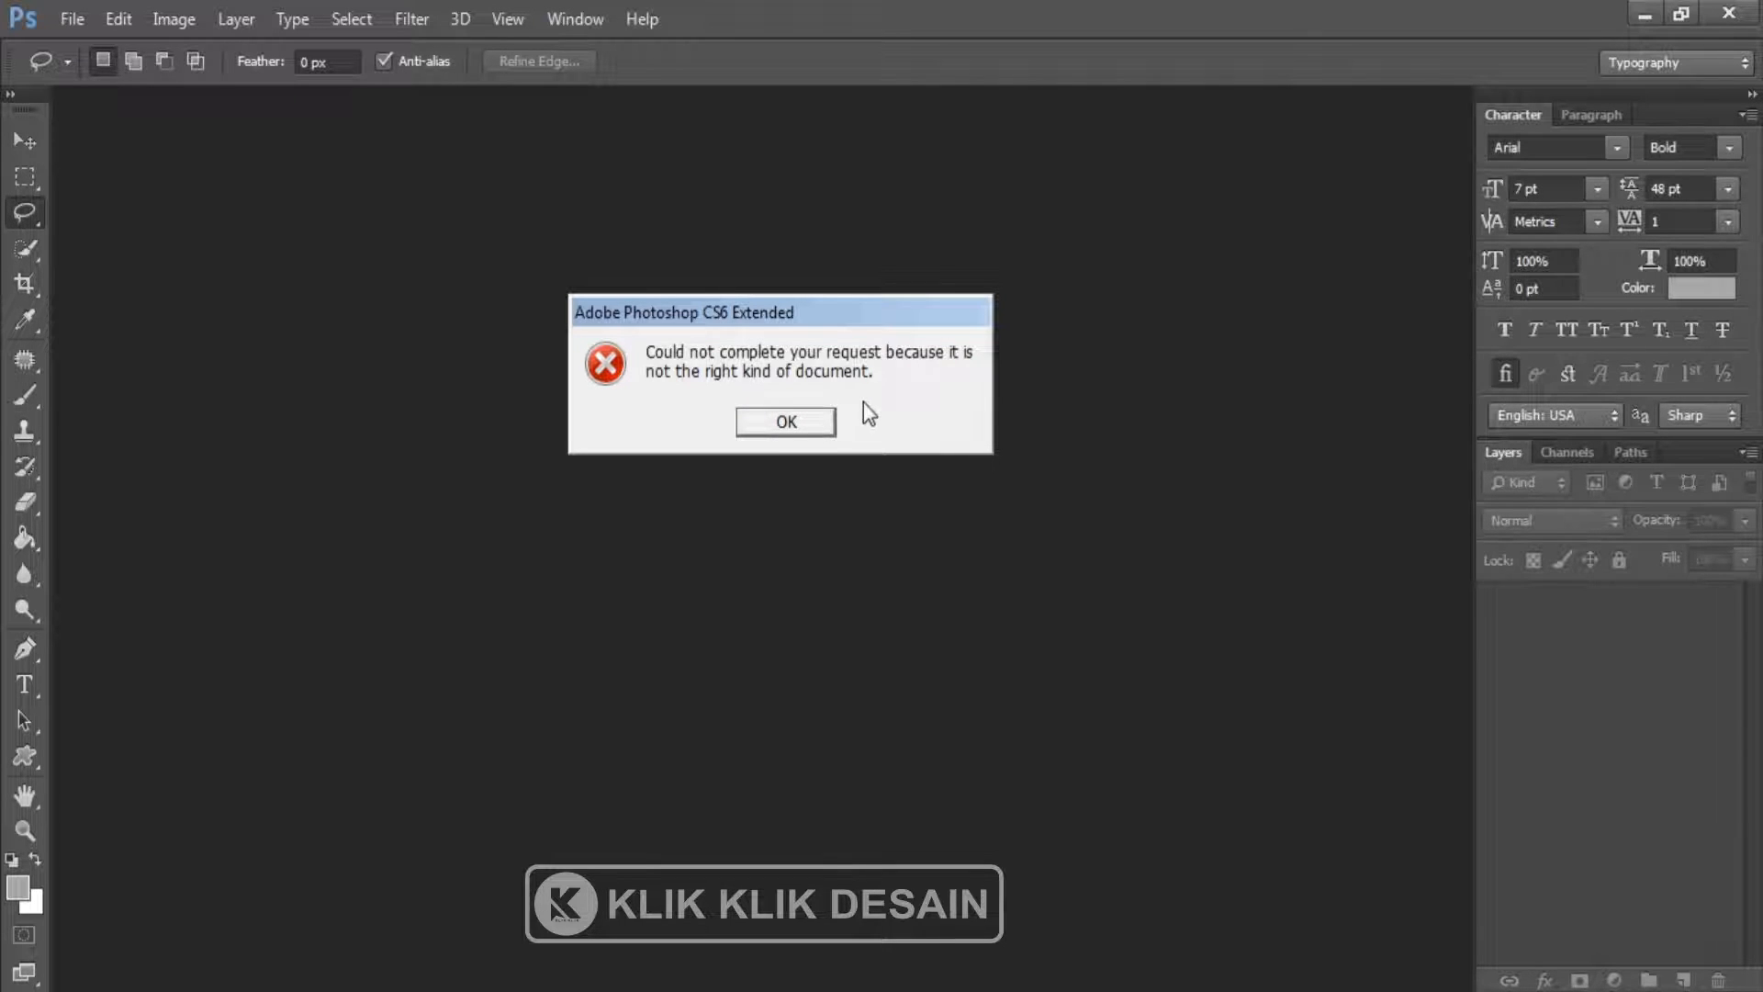
left_click(815, 427)
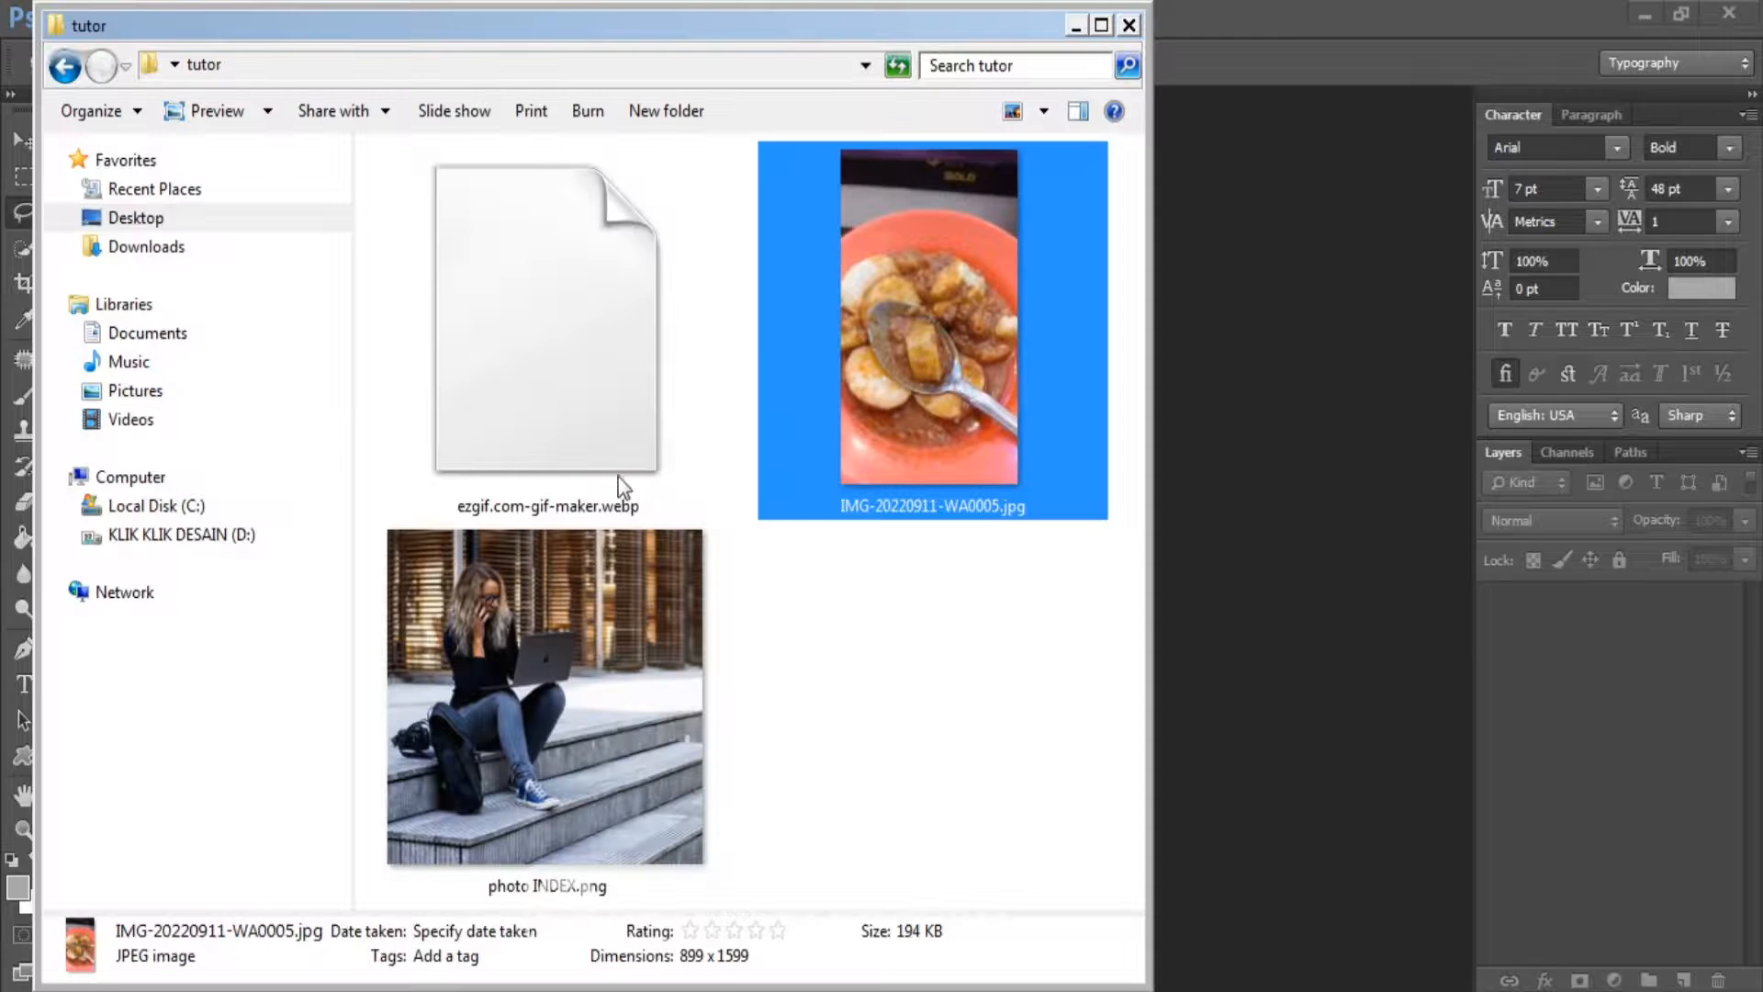
Switch to the ezgif.com WebP to JPG converter in Chrome and upload ezgif.com-gif-maker.webp from the tutor folder
left_click(553, 389)
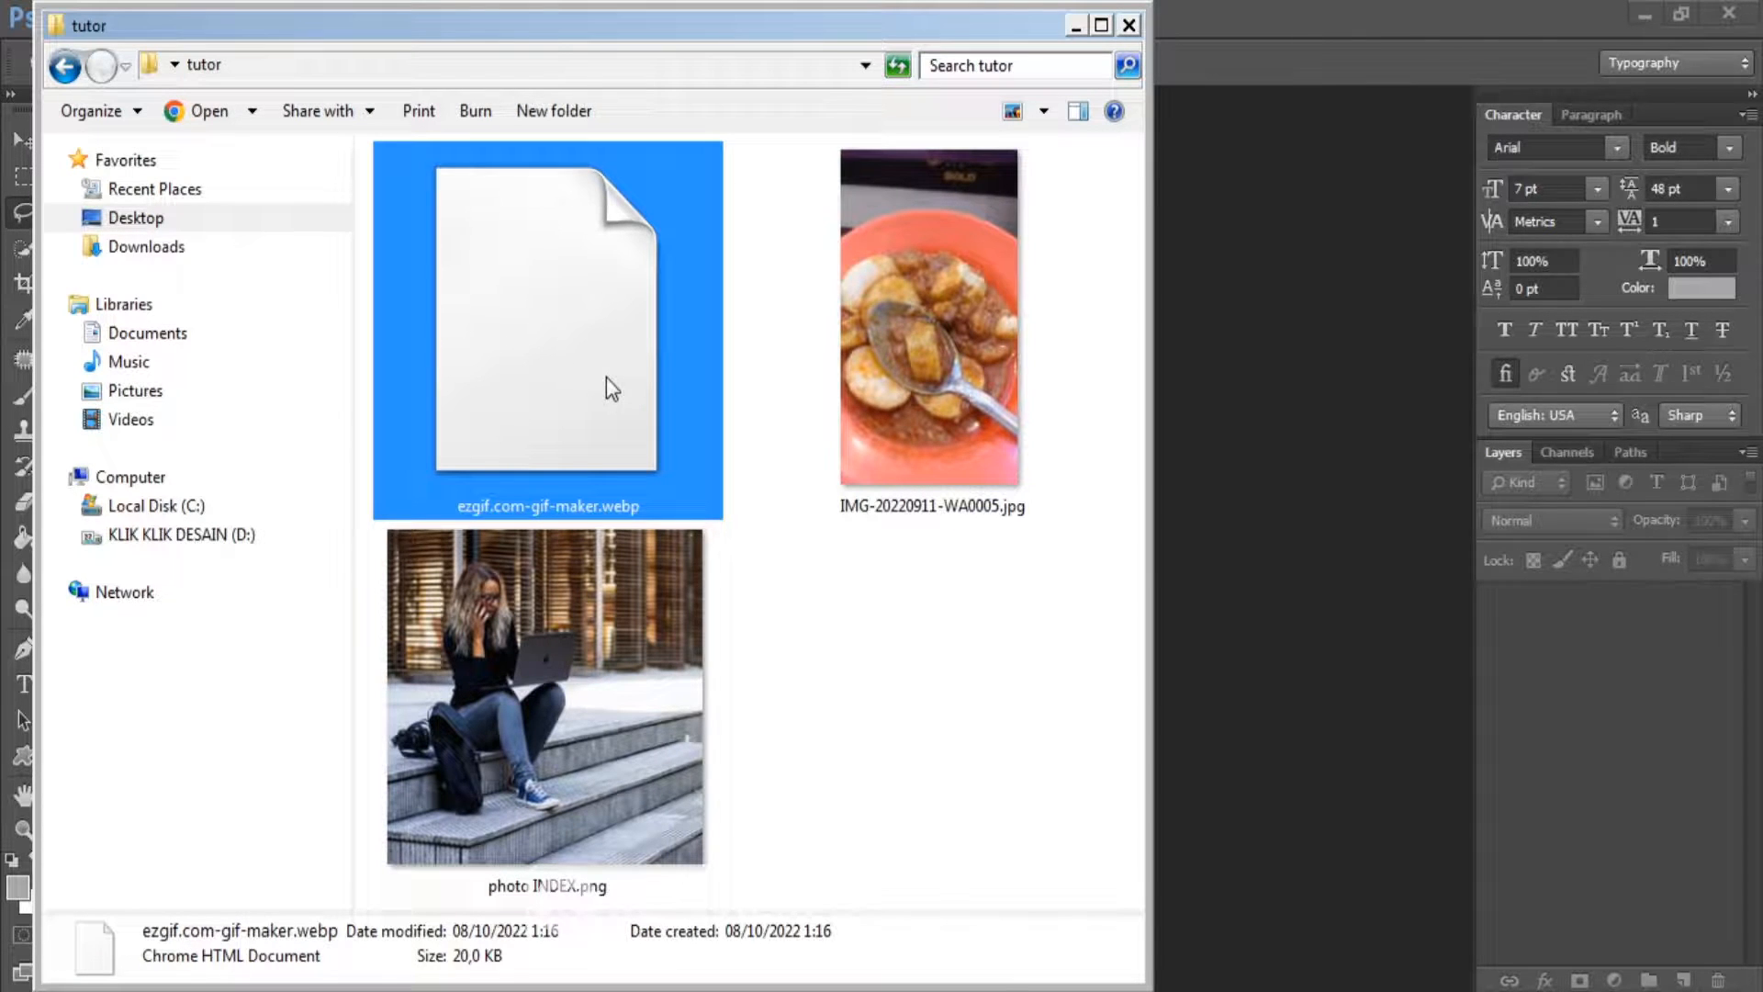
left_click(1341, 608)
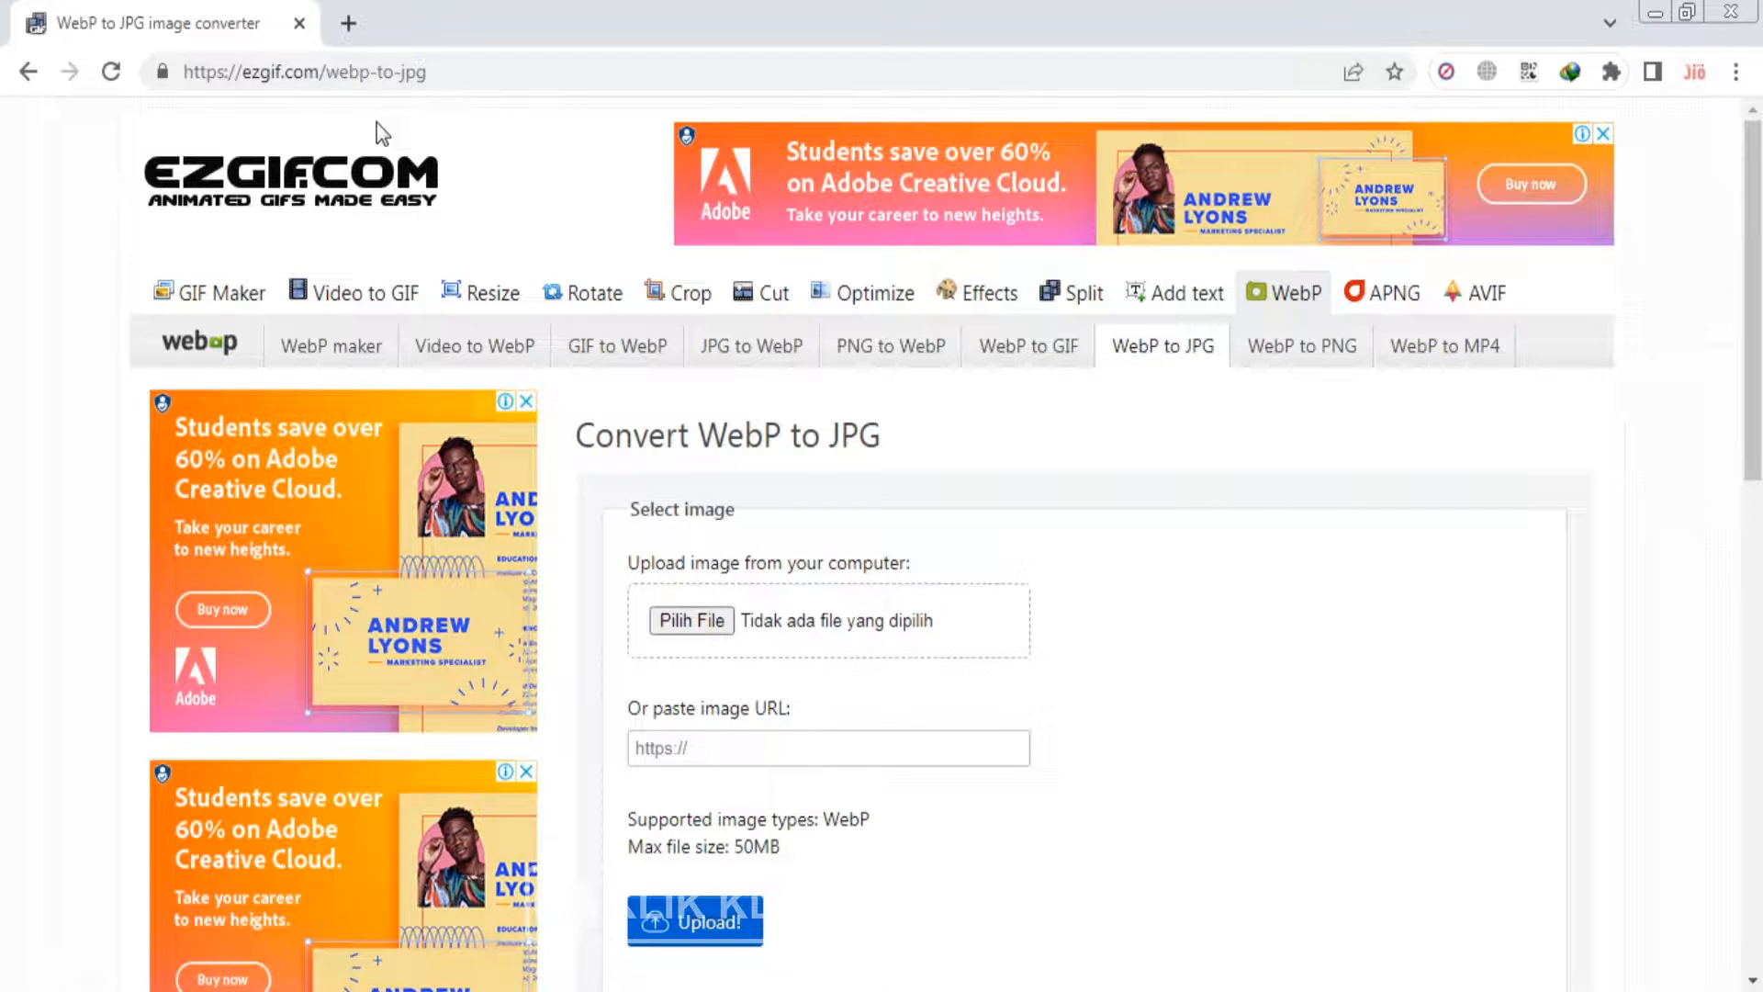
scroll(1090, 646, "down", 2)
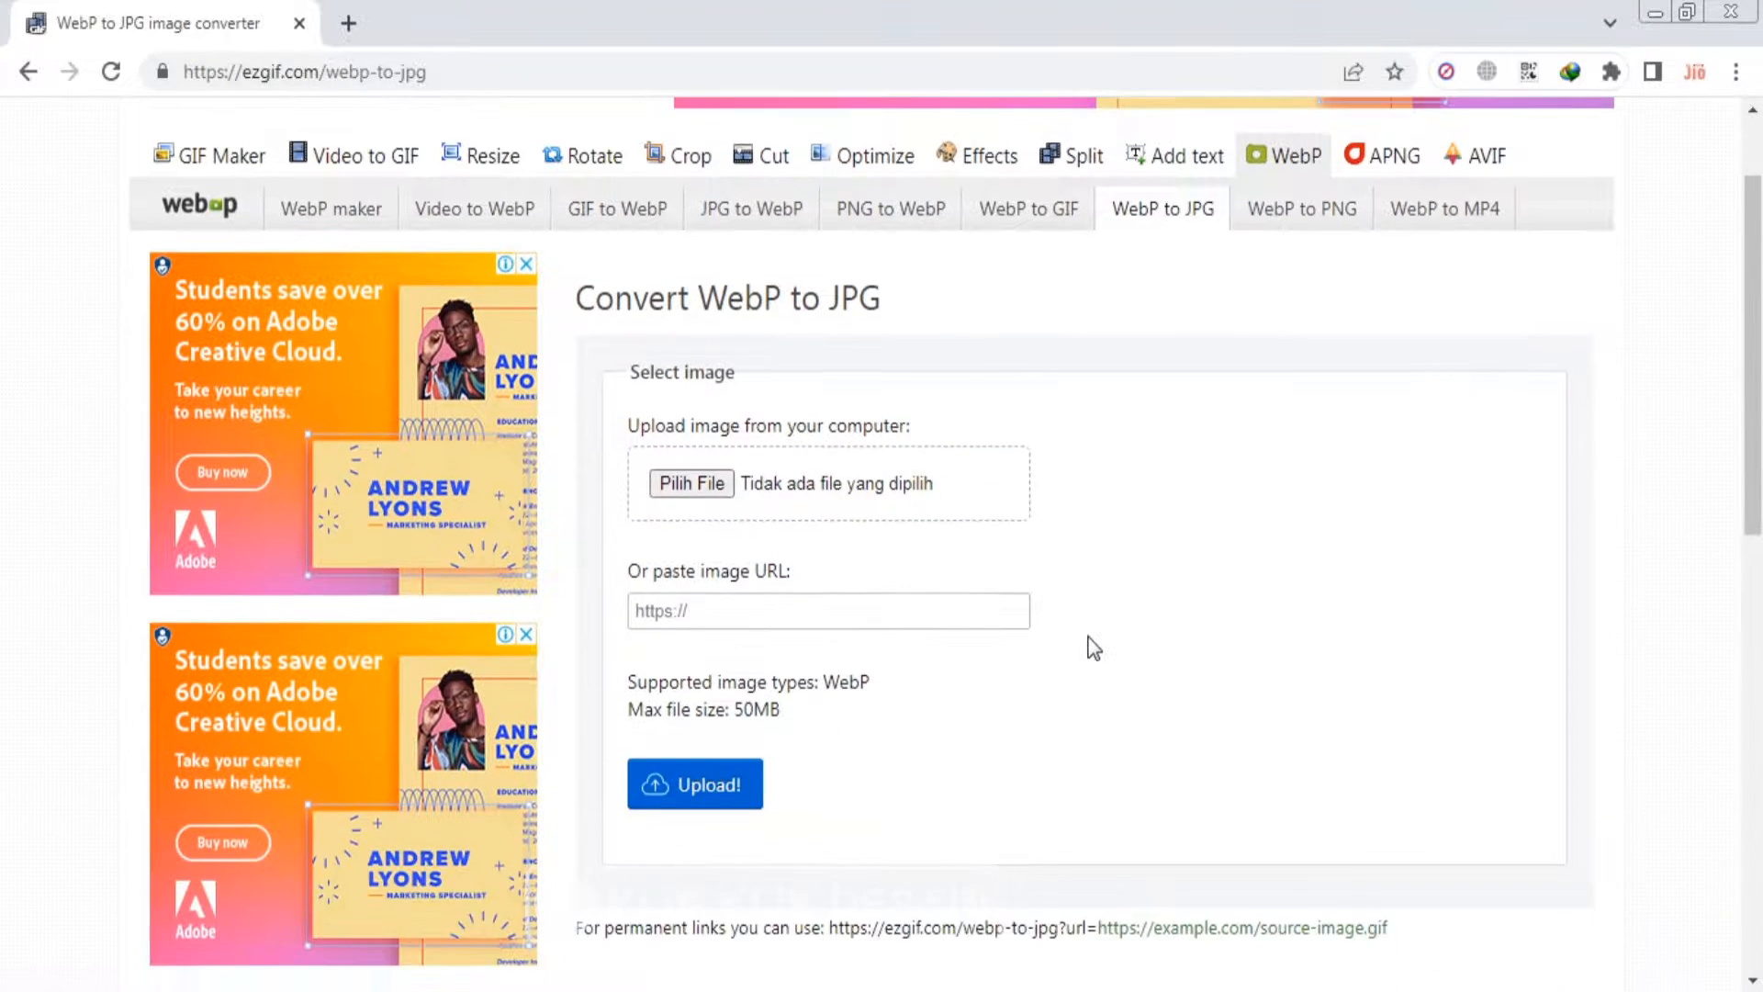
scroll(1092, 647, "up", 2)
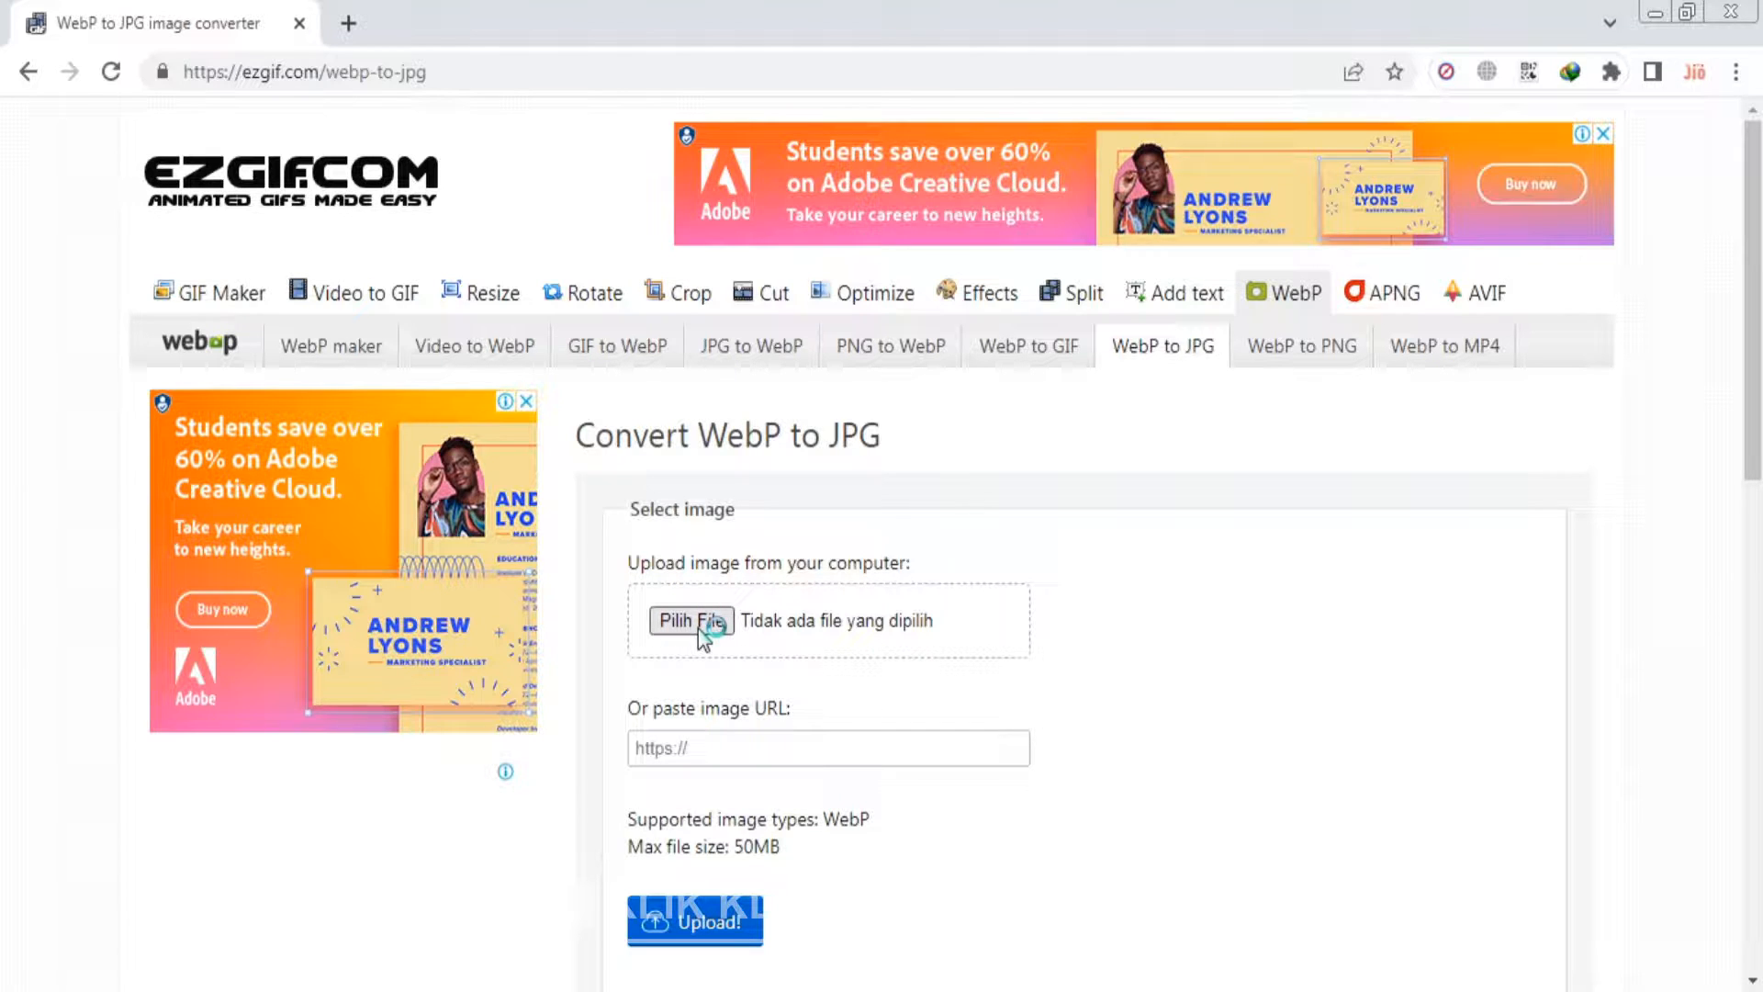
left_click(698, 627)
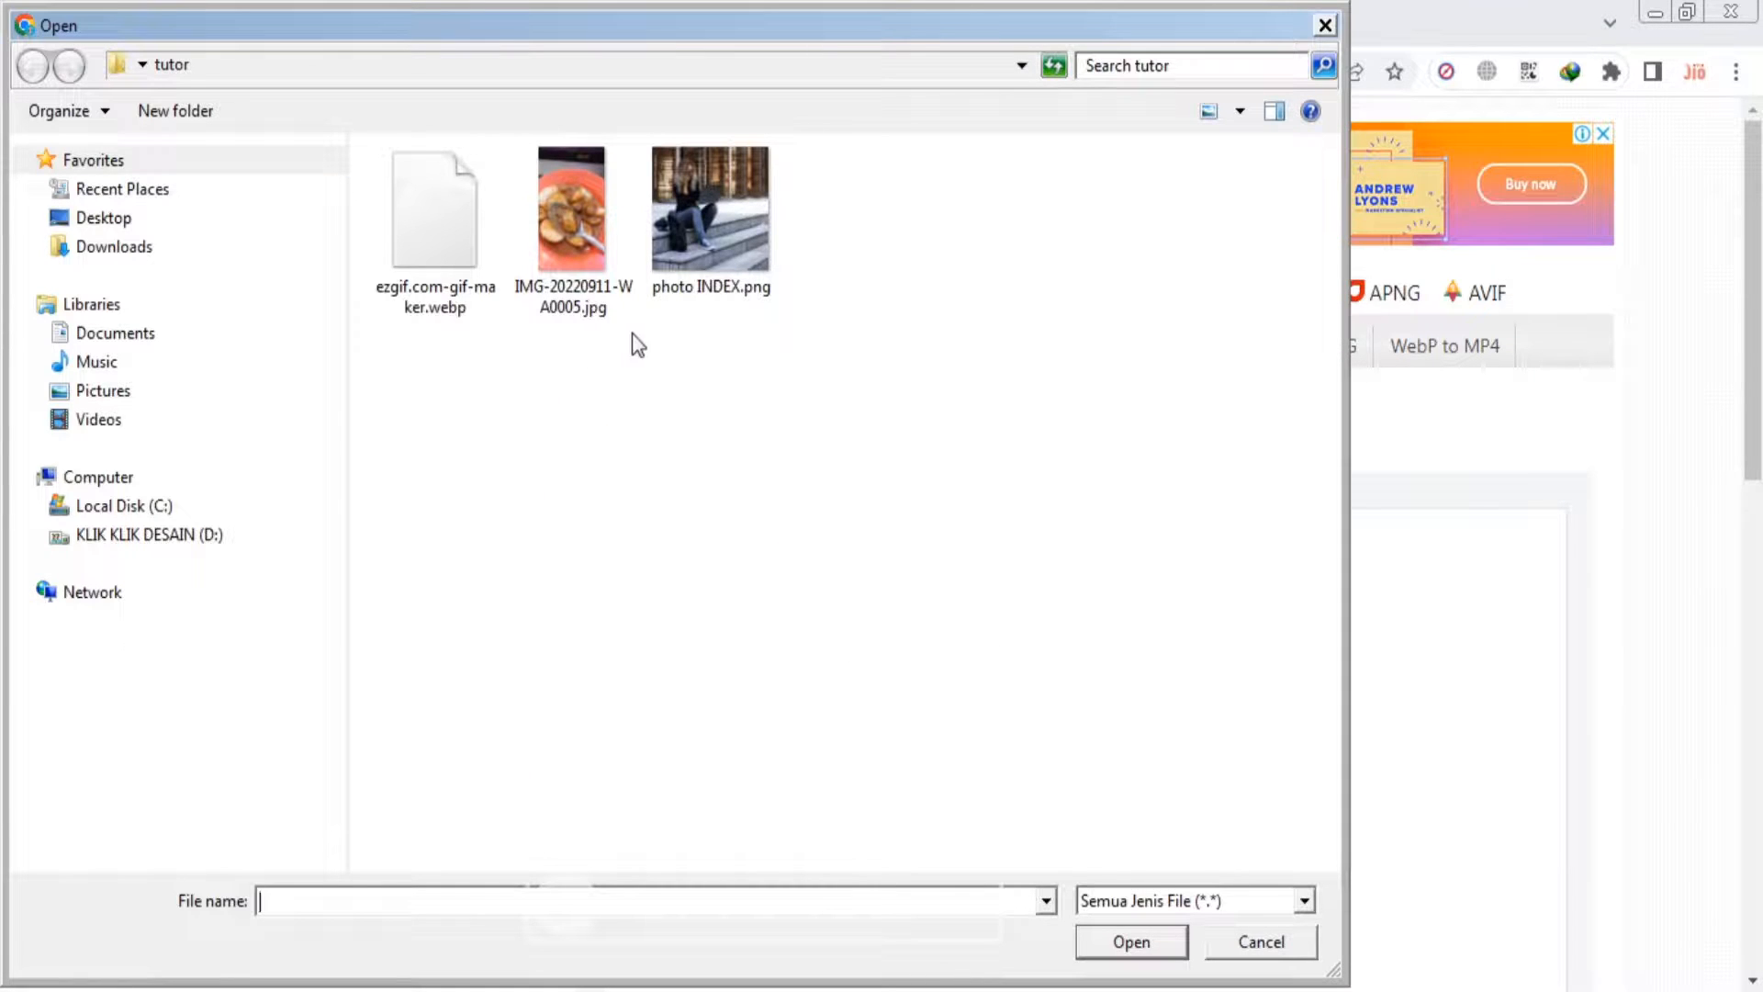
double_click(435, 254)
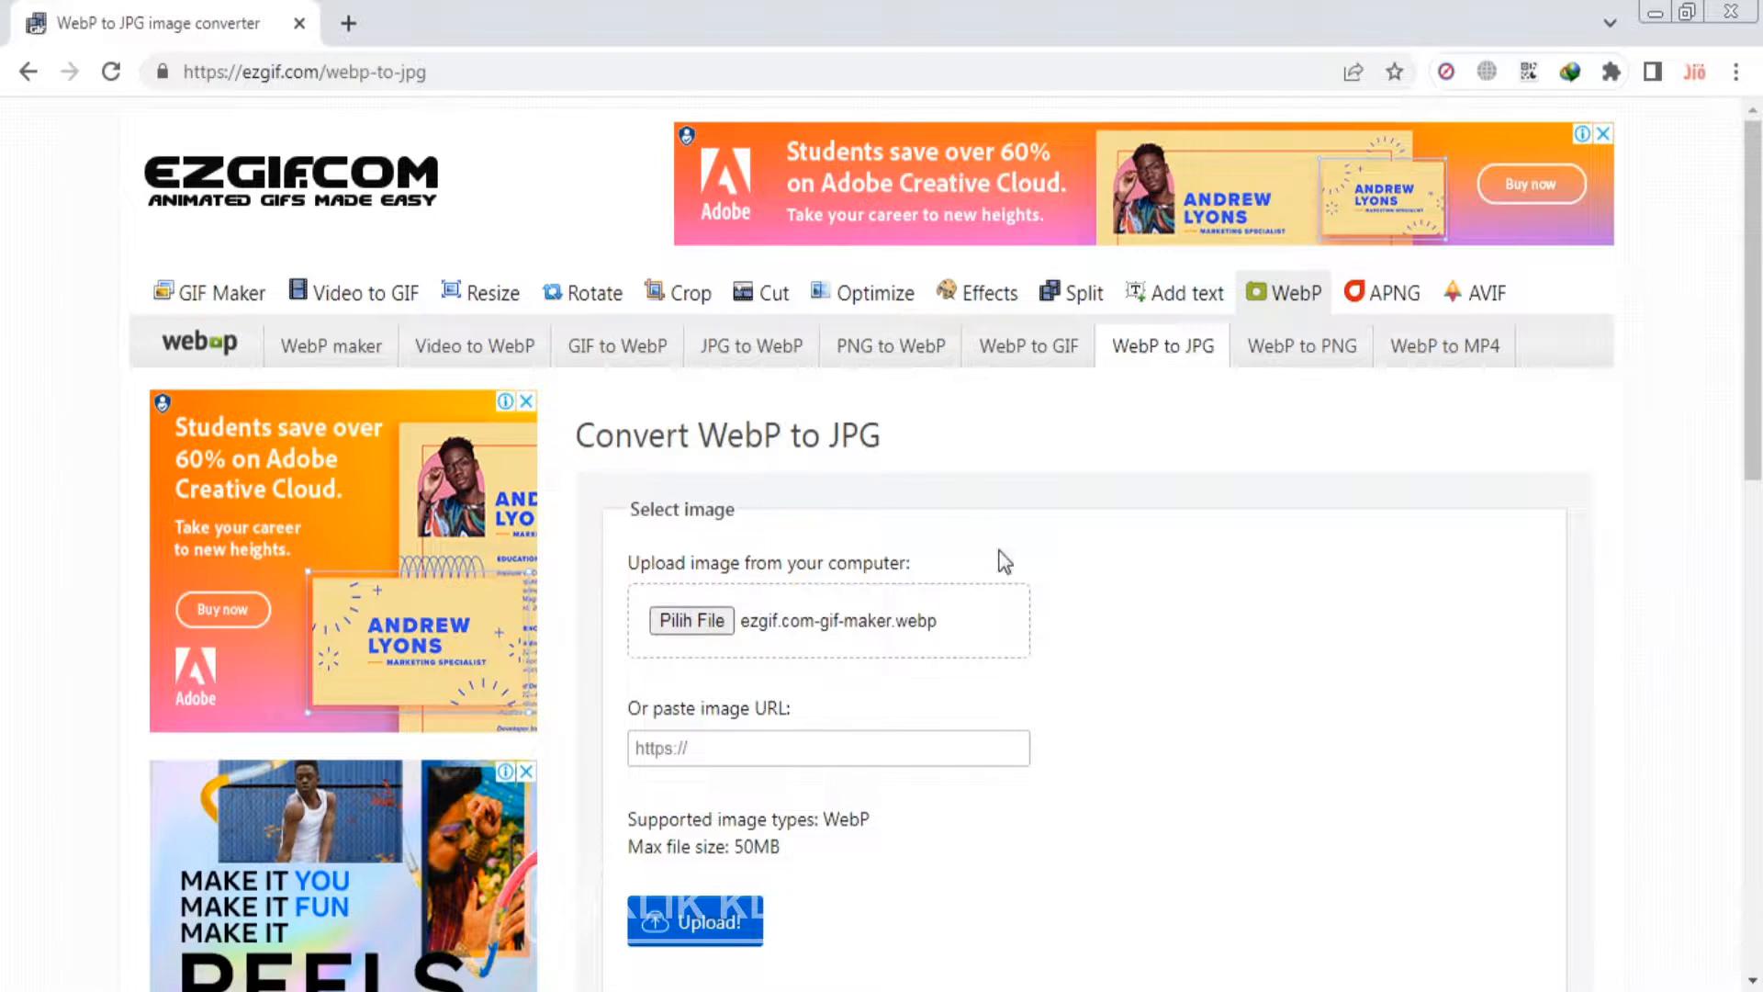
left_click(702, 934)
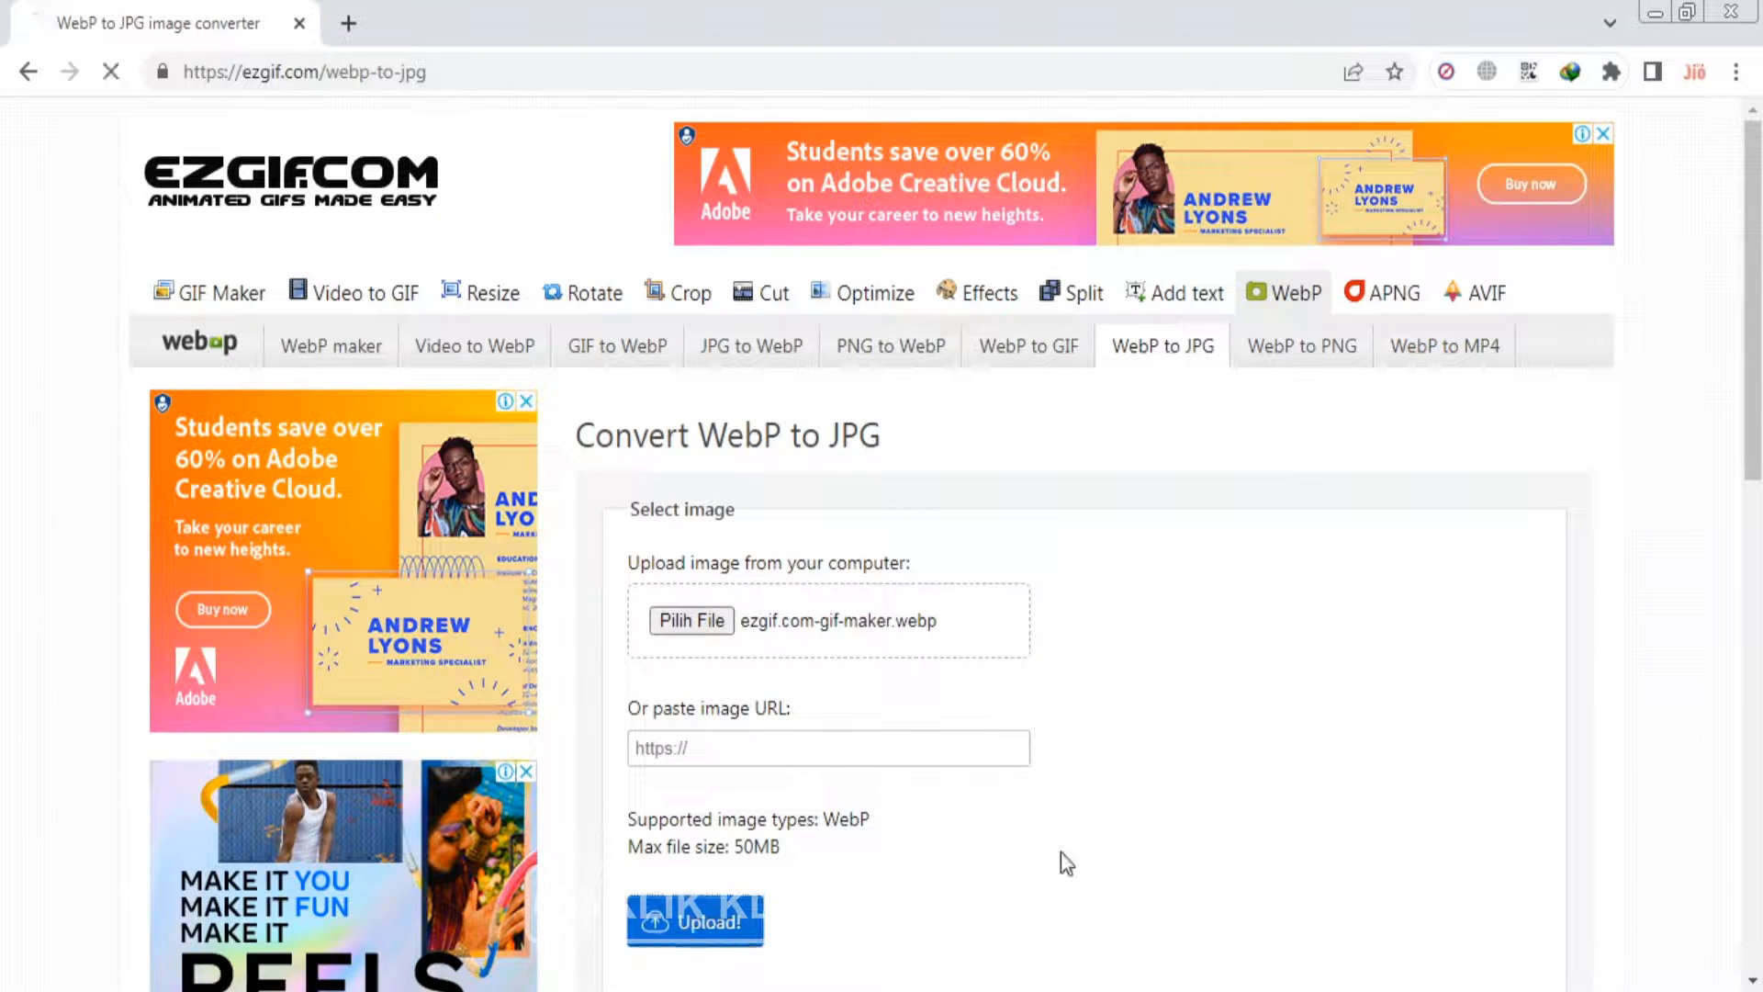
Set the JPG image quality factor to 100 and convert the uploaded WebP image to JPG
scroll(1060, 852, "down", 5)
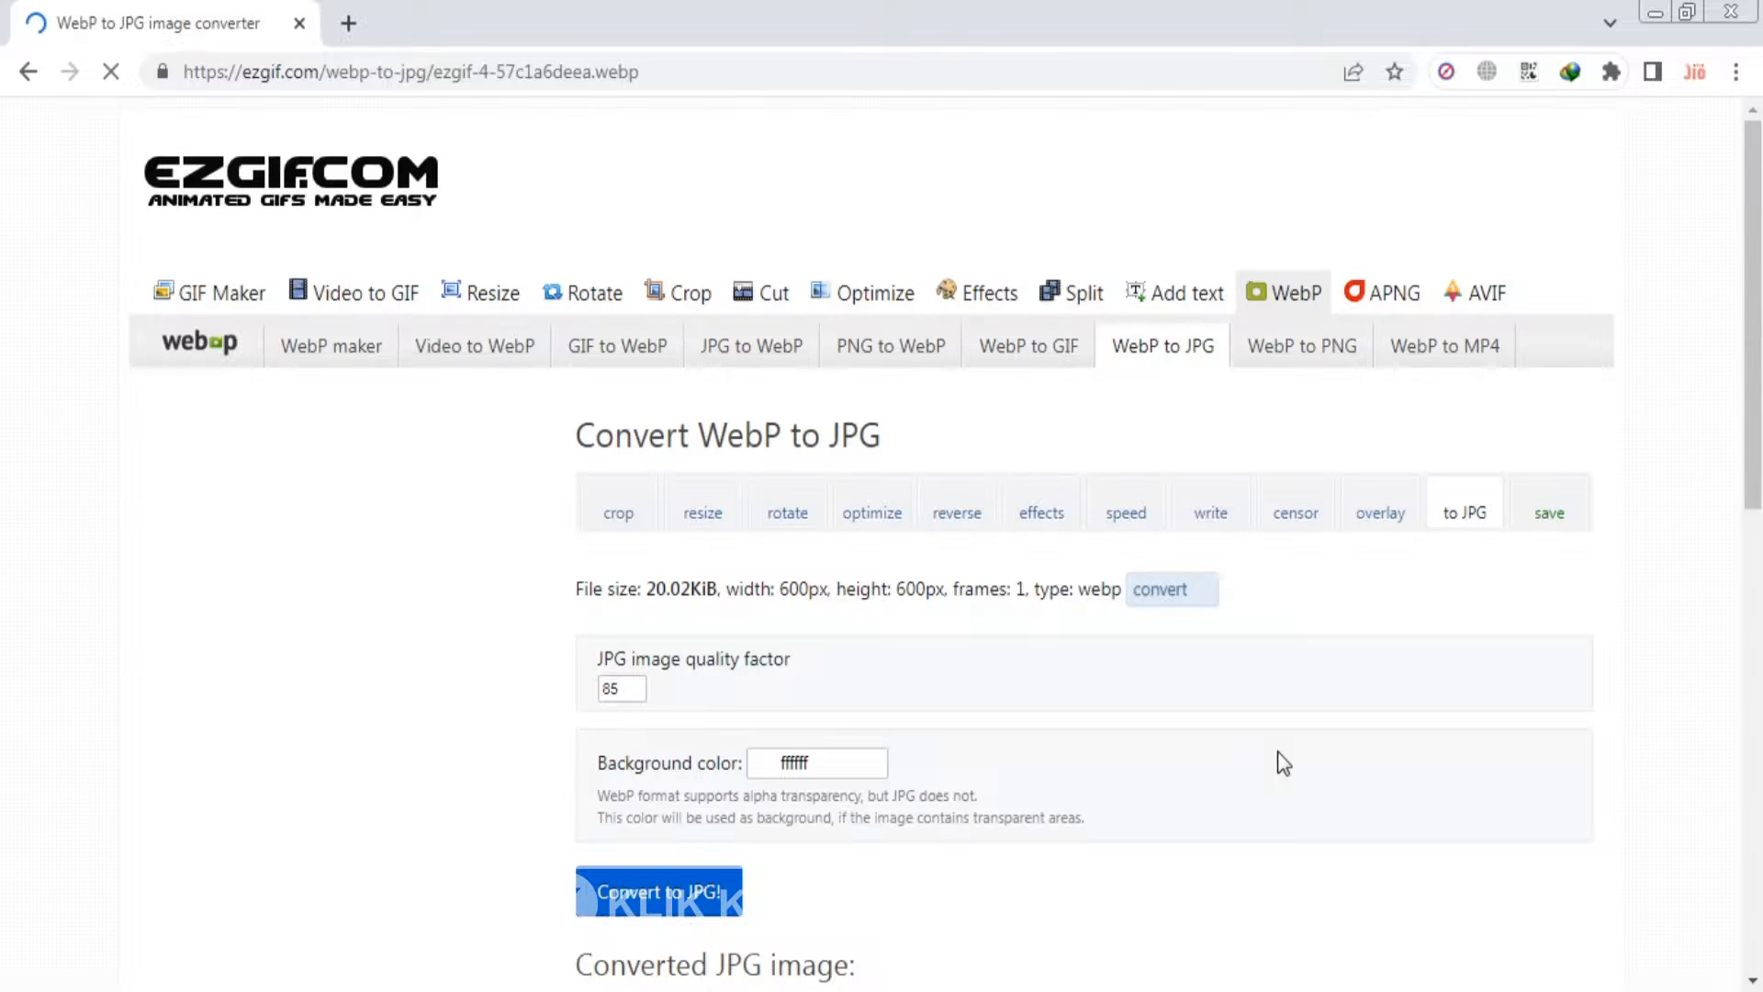
scroll(1282, 762, "down", 7)
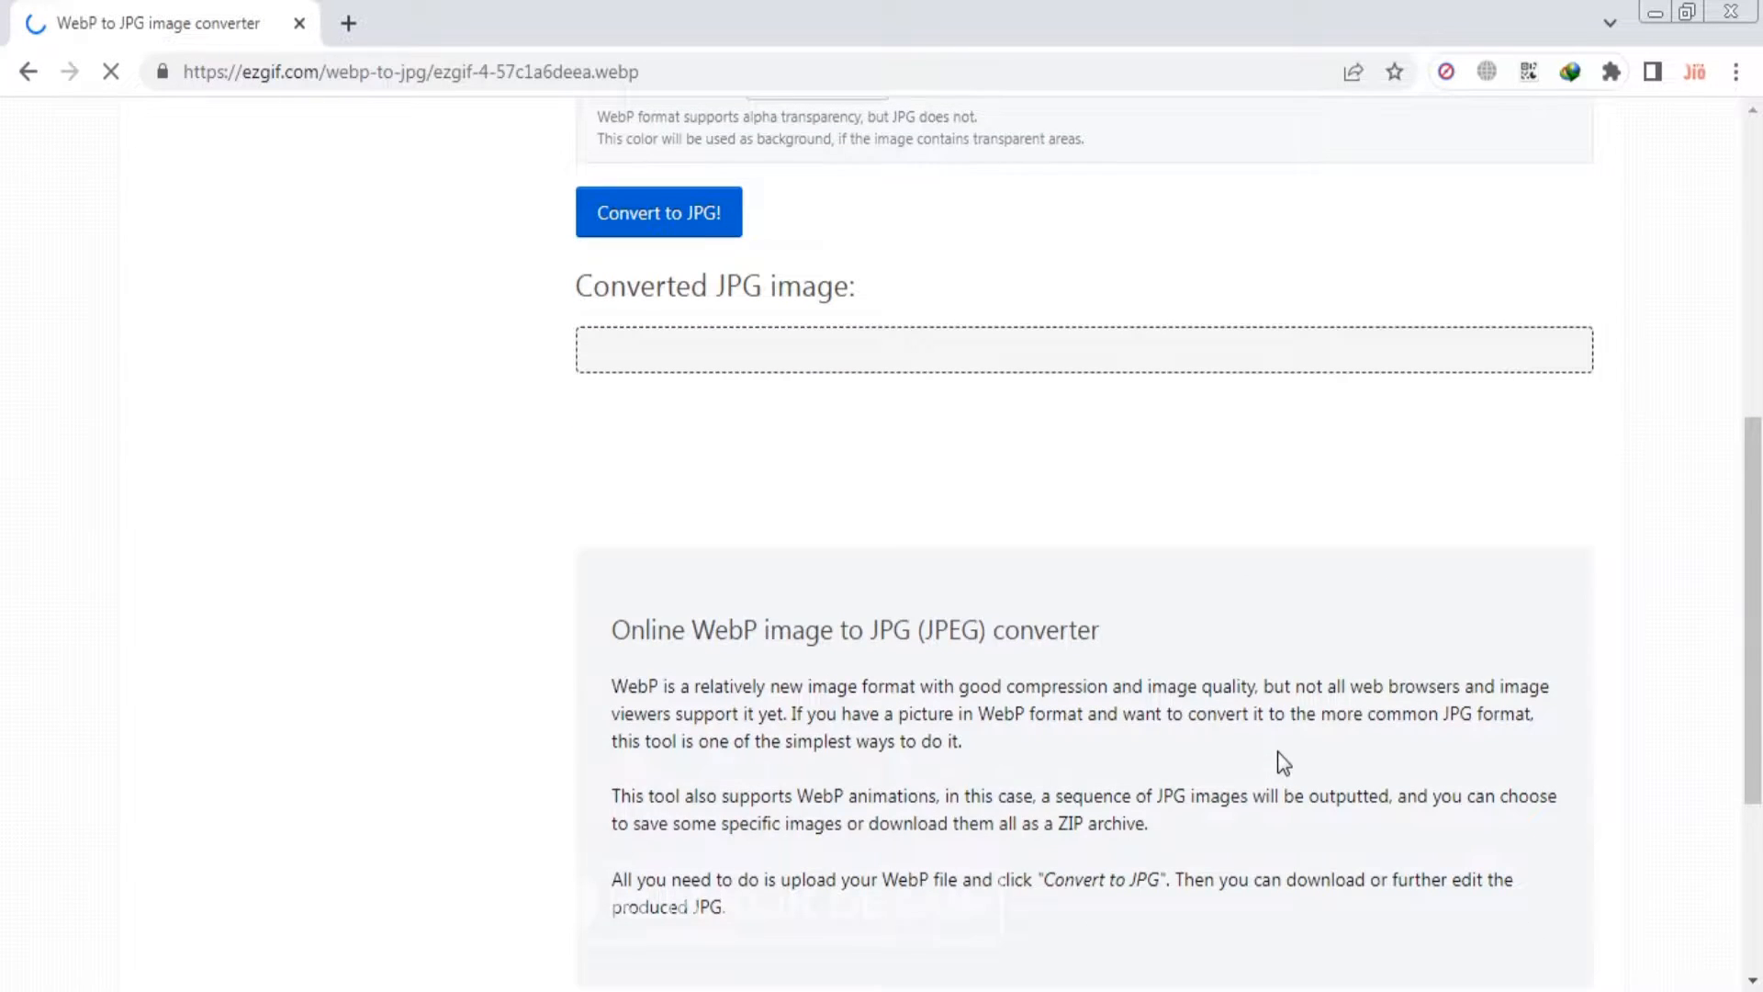
scroll(1267, 757, "up", 11)
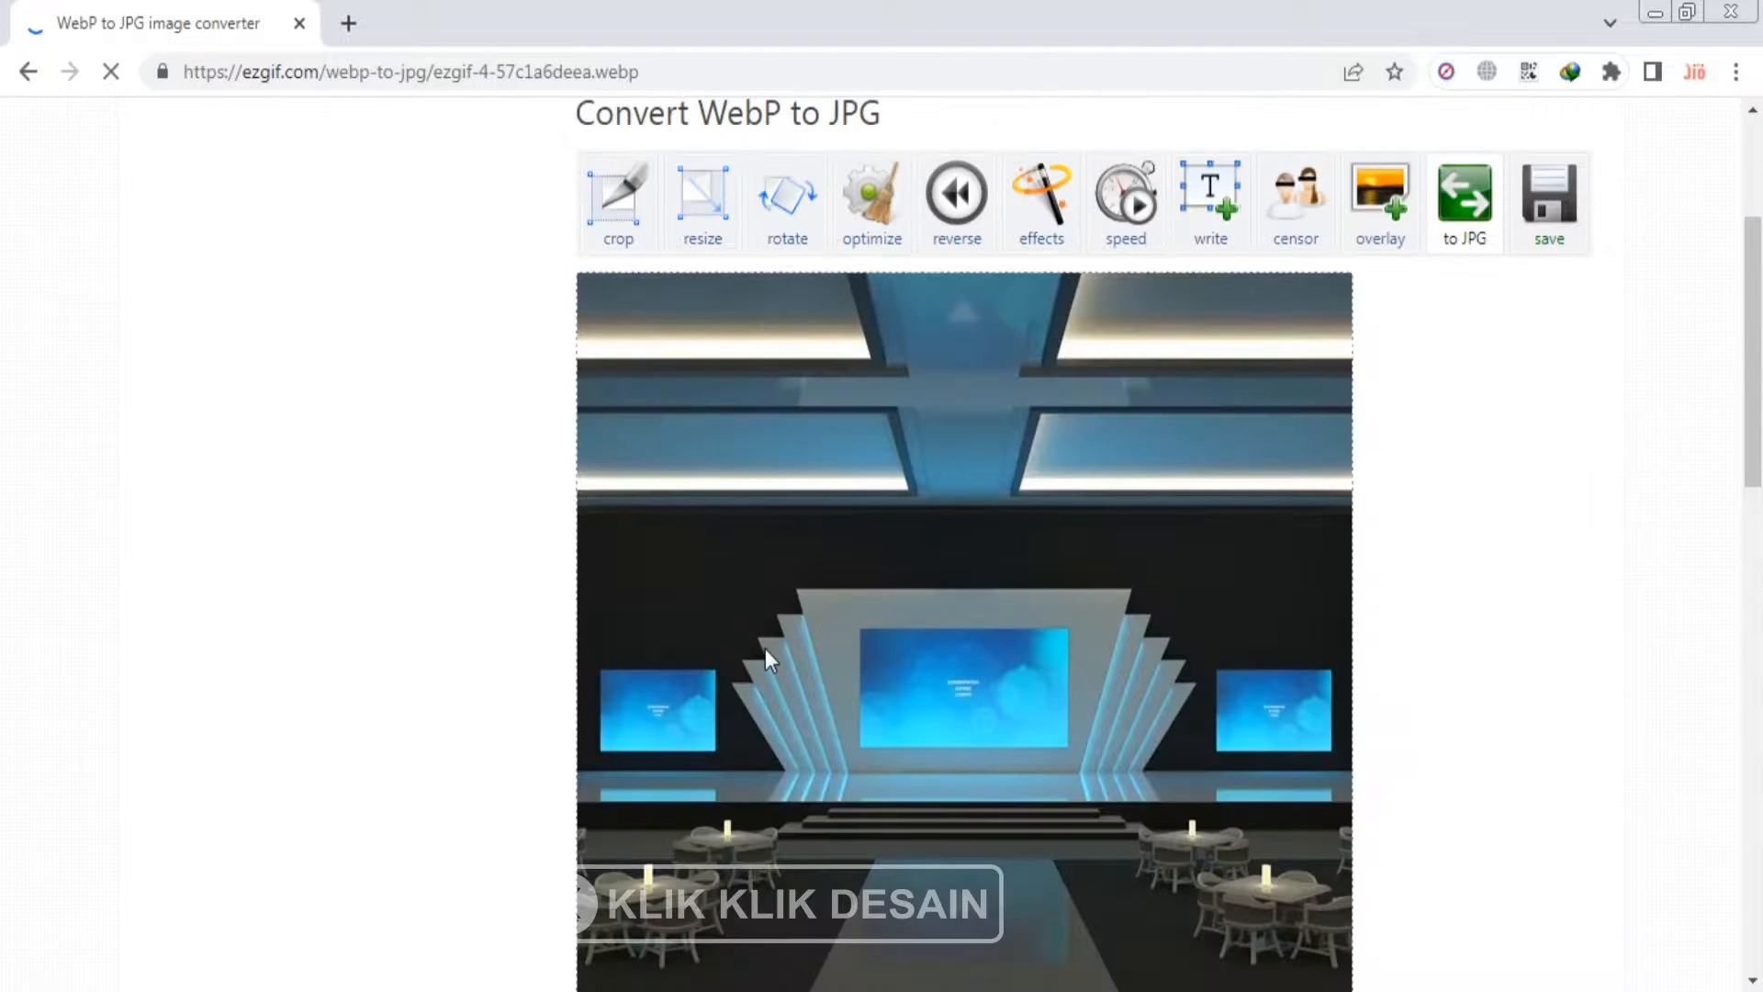
scroll(1049, 698, "up", 4)
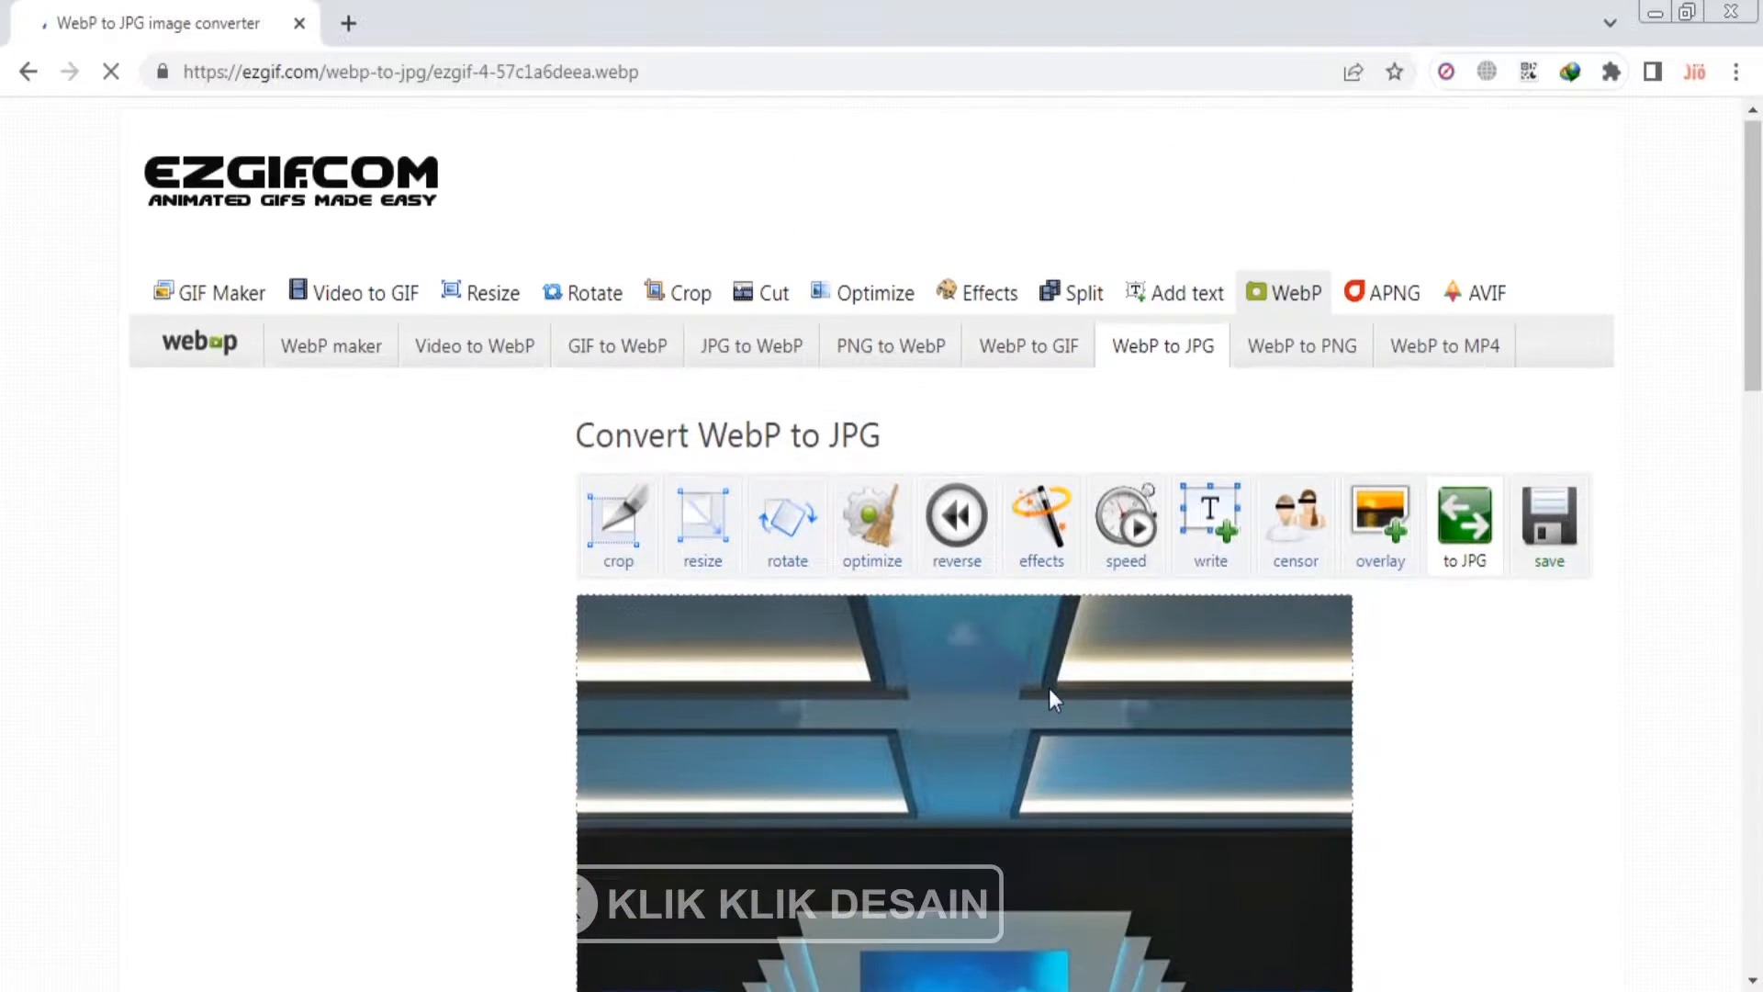
scroll(1048, 698, "down", 5)
scroll(1049, 698, "down", 6)
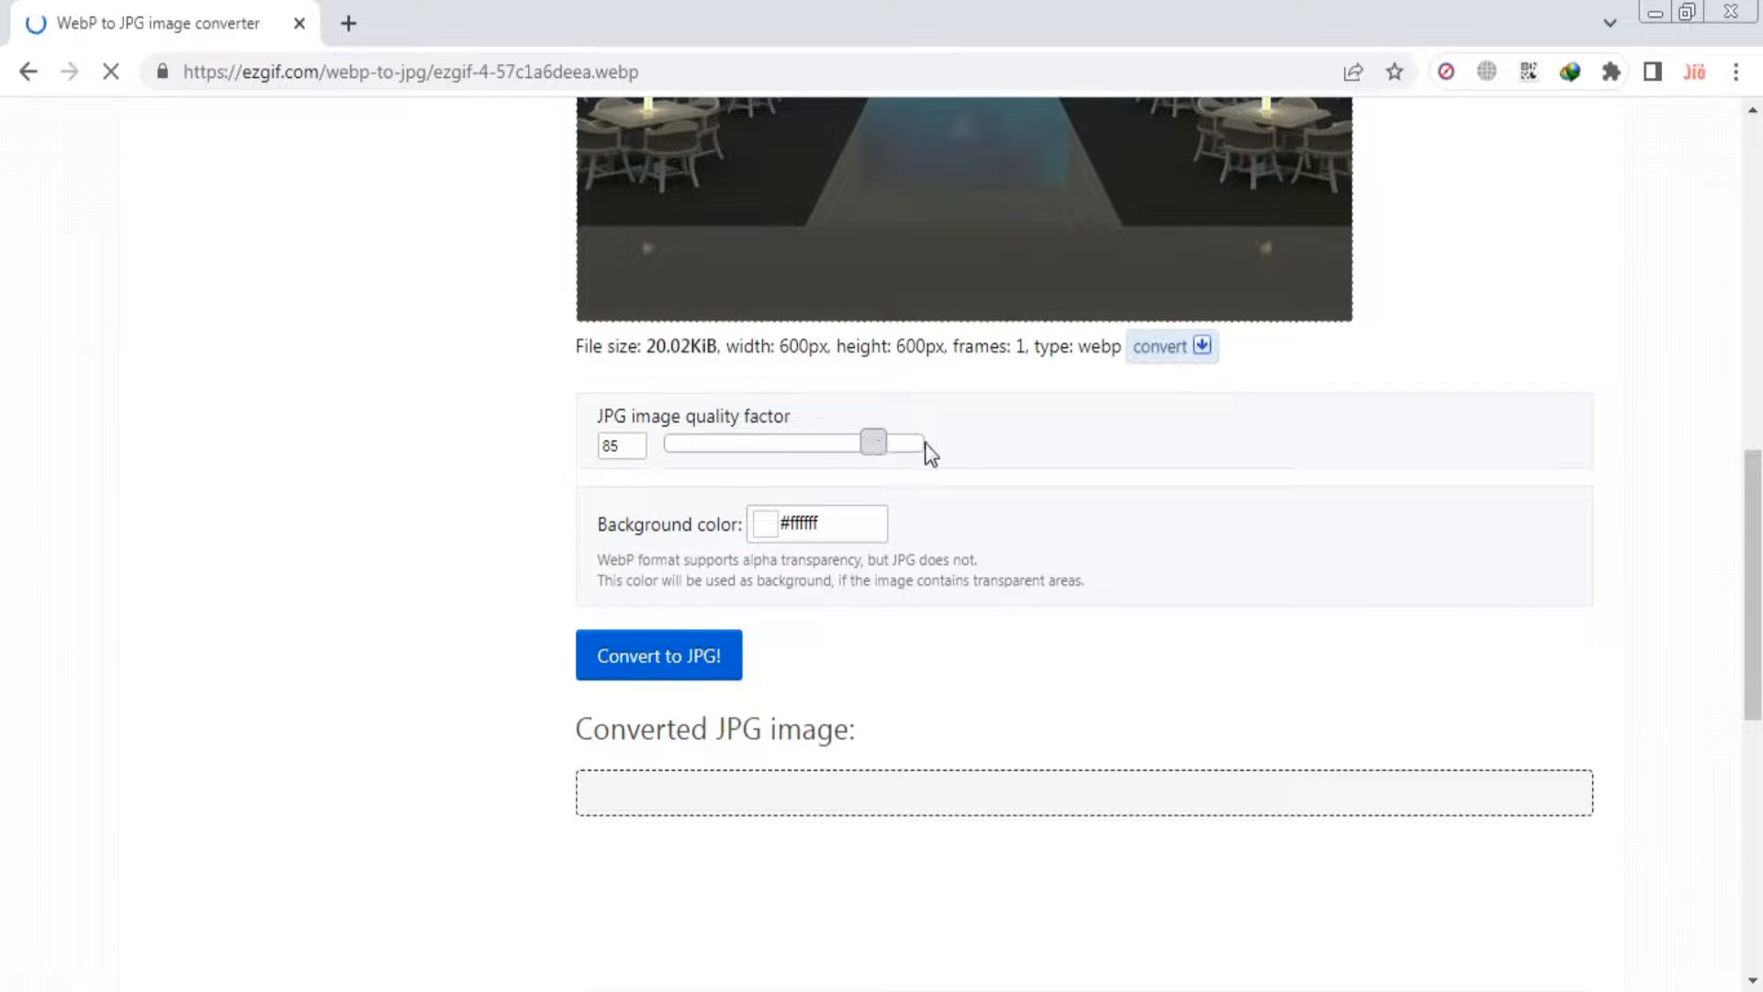
left_click(878, 446)
key("End")
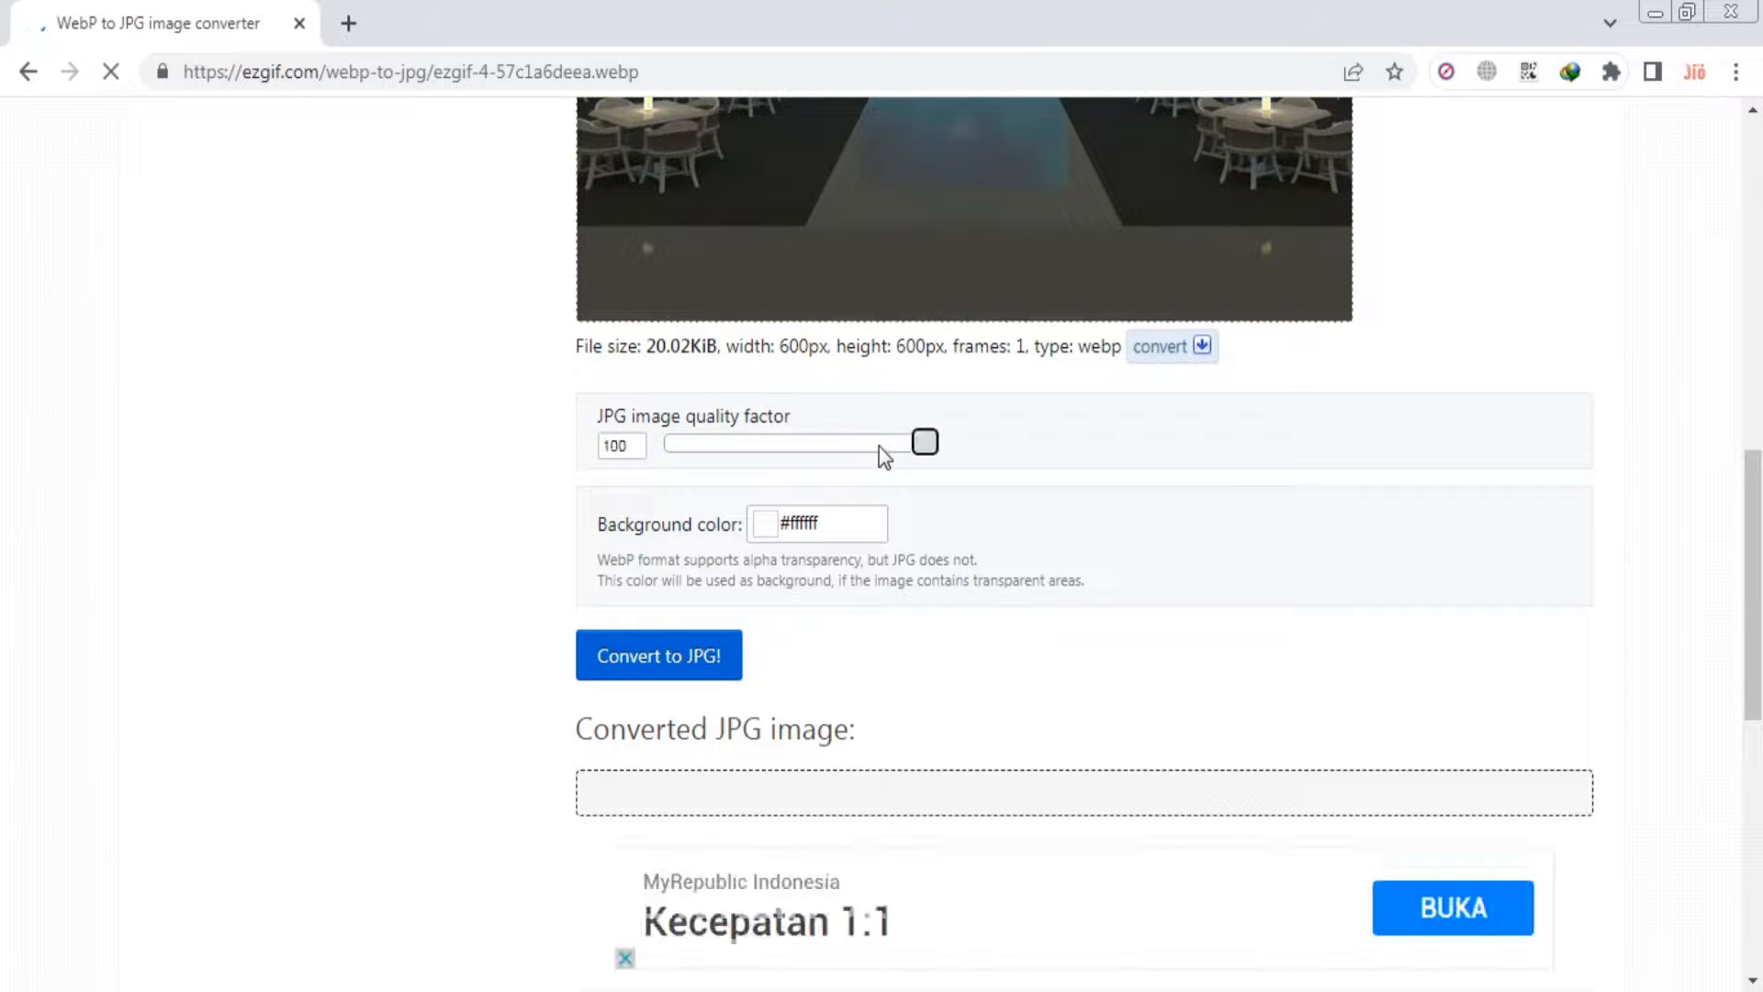
left_click(700, 678)
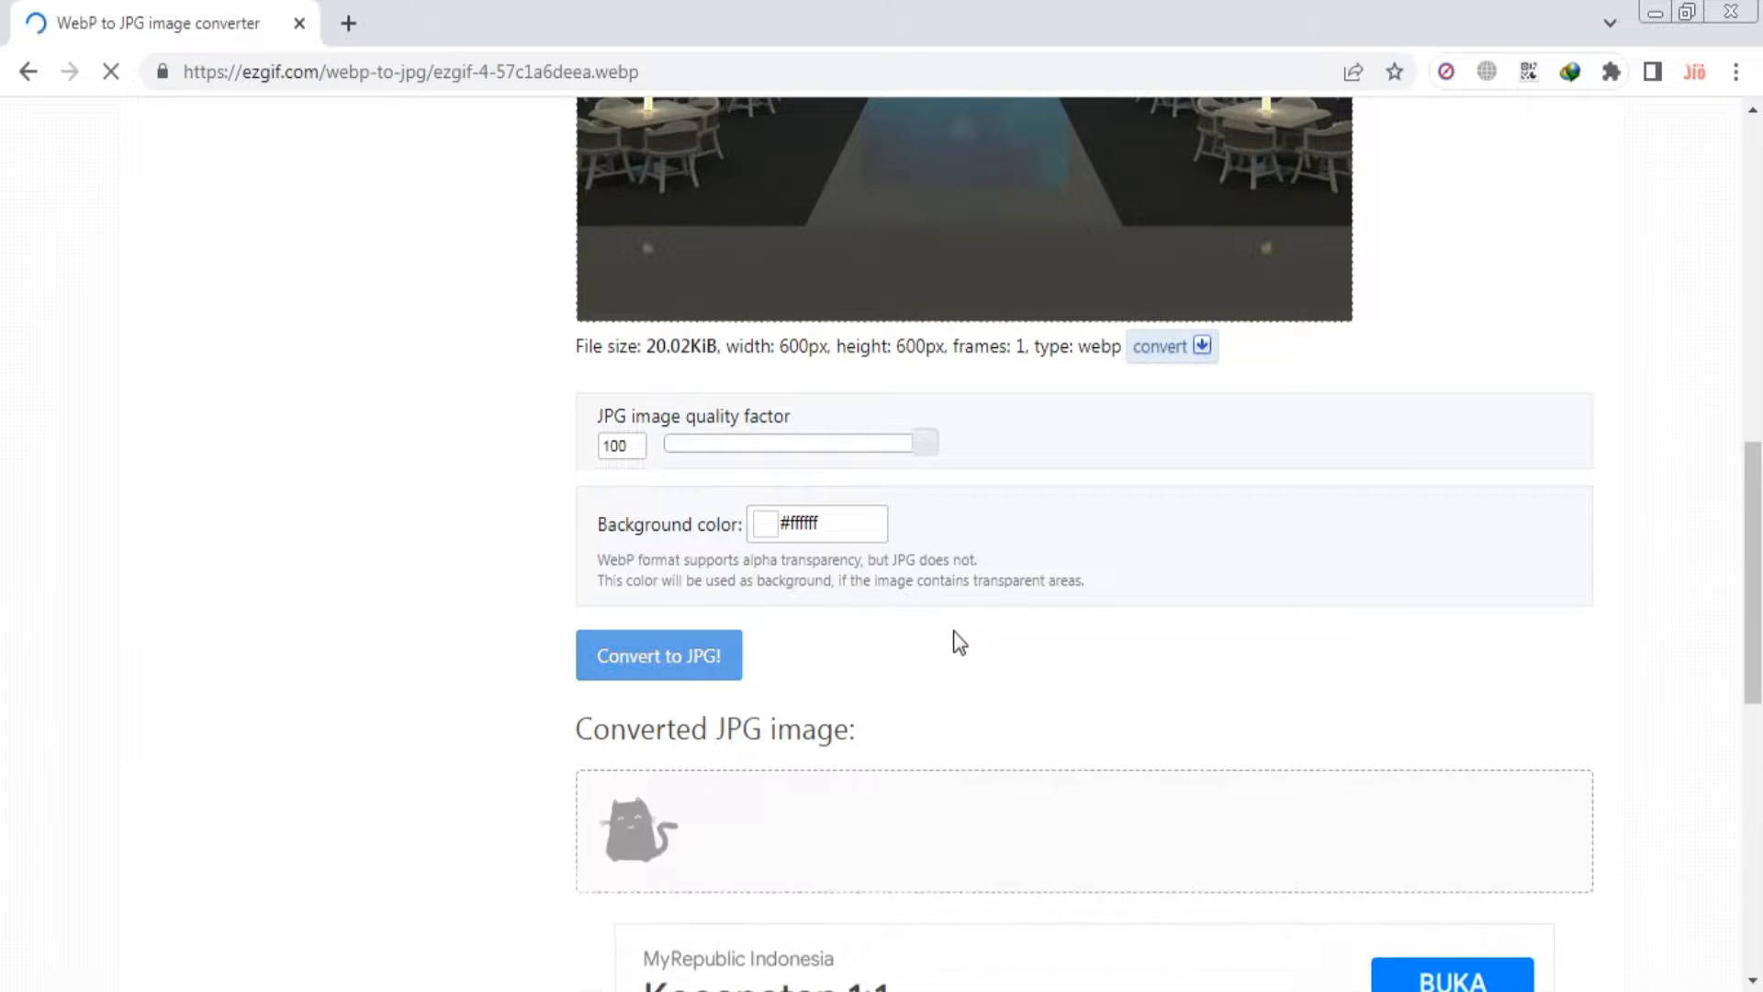
Download the converted JPG image and show the downloaded file in its folder
scroll(983, 460, "down", 4)
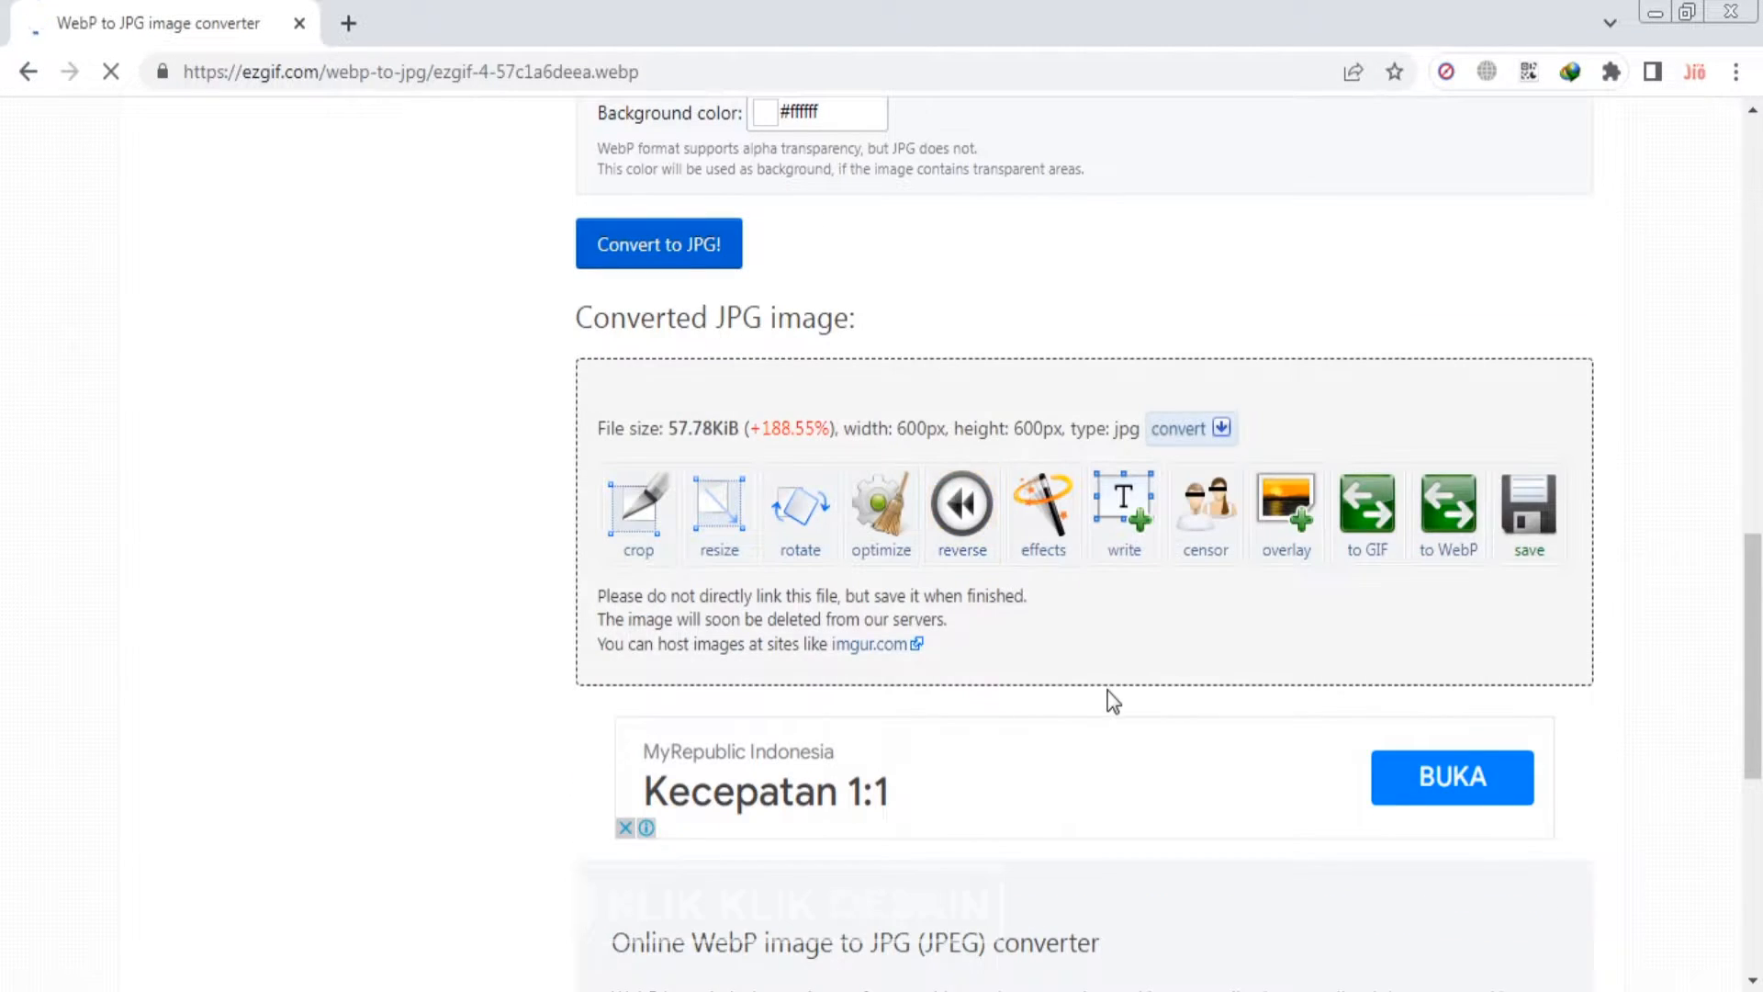
scroll(1114, 703, "down", 5)
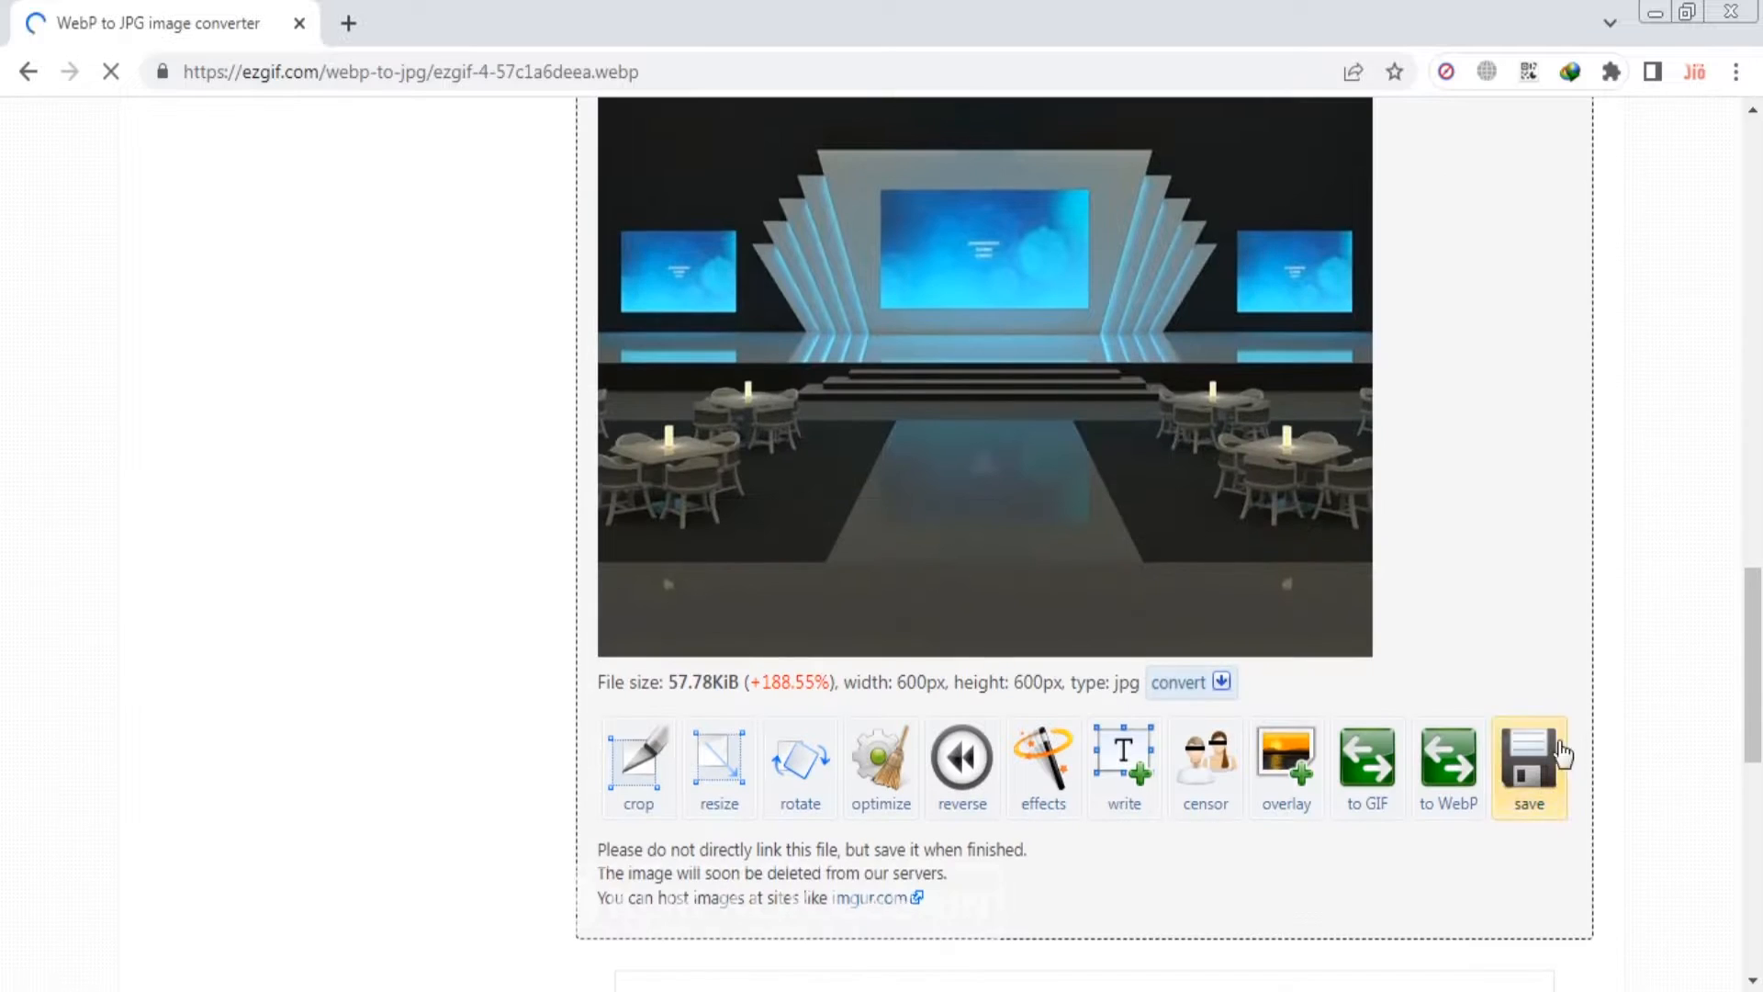
left_click(1539, 787)
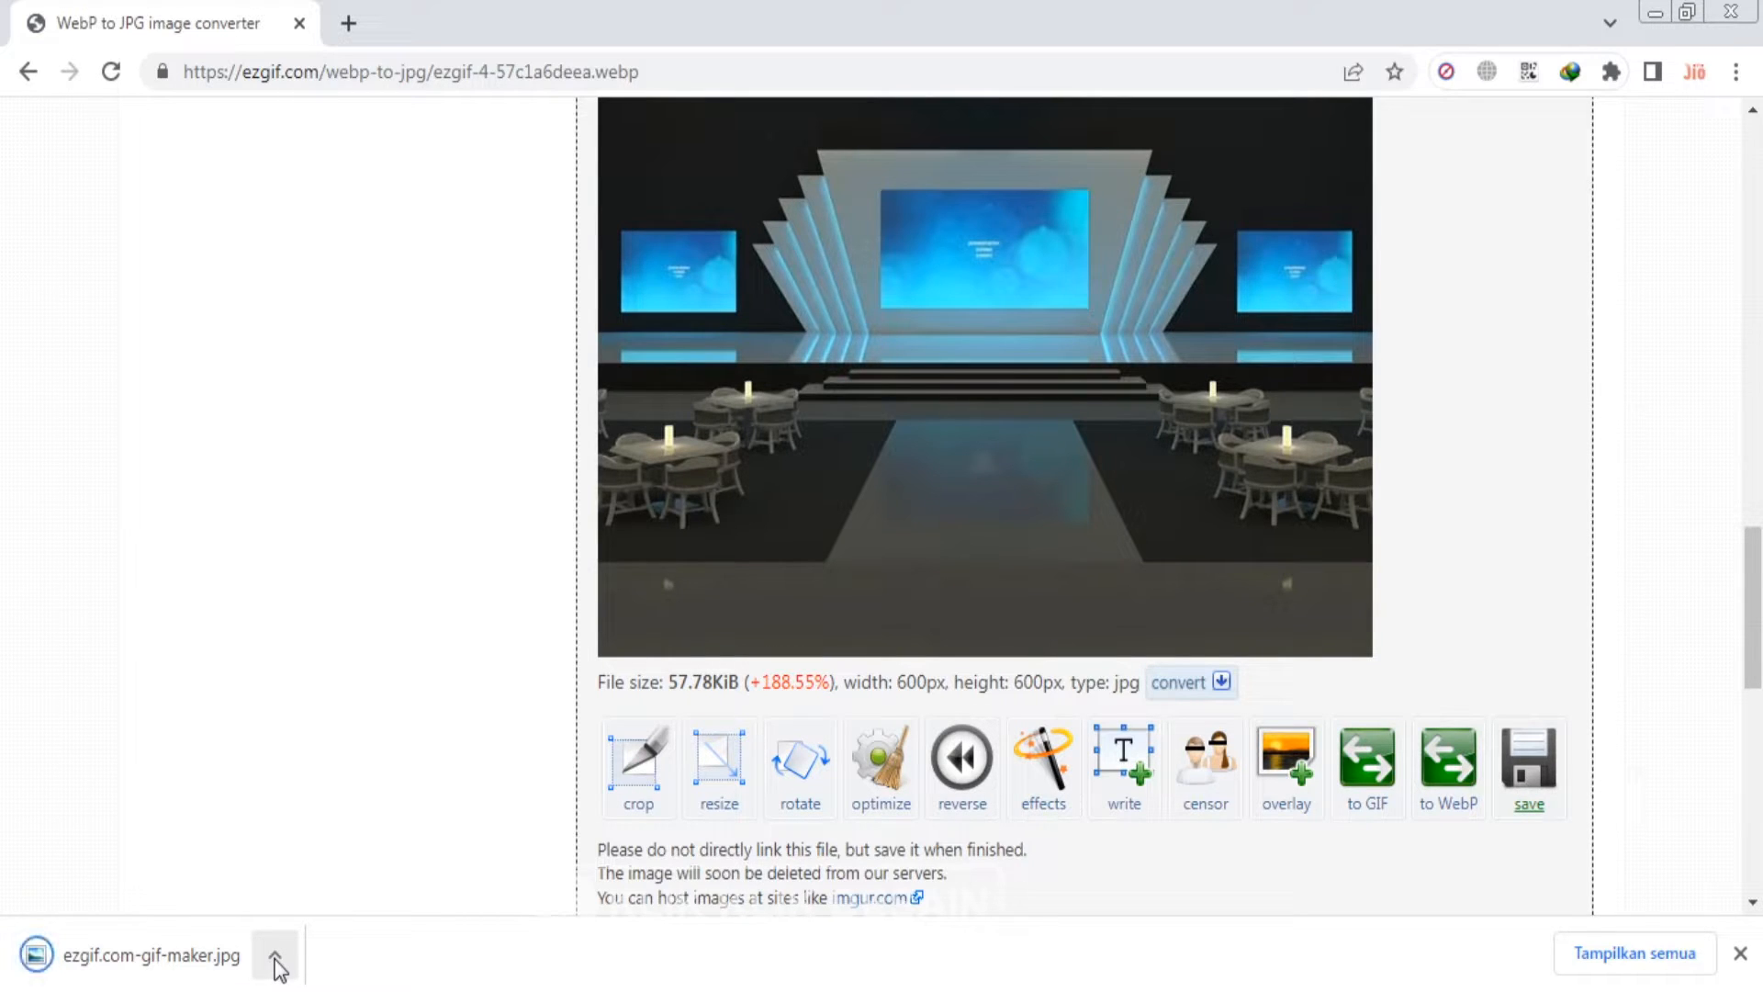
left_click(275, 959)
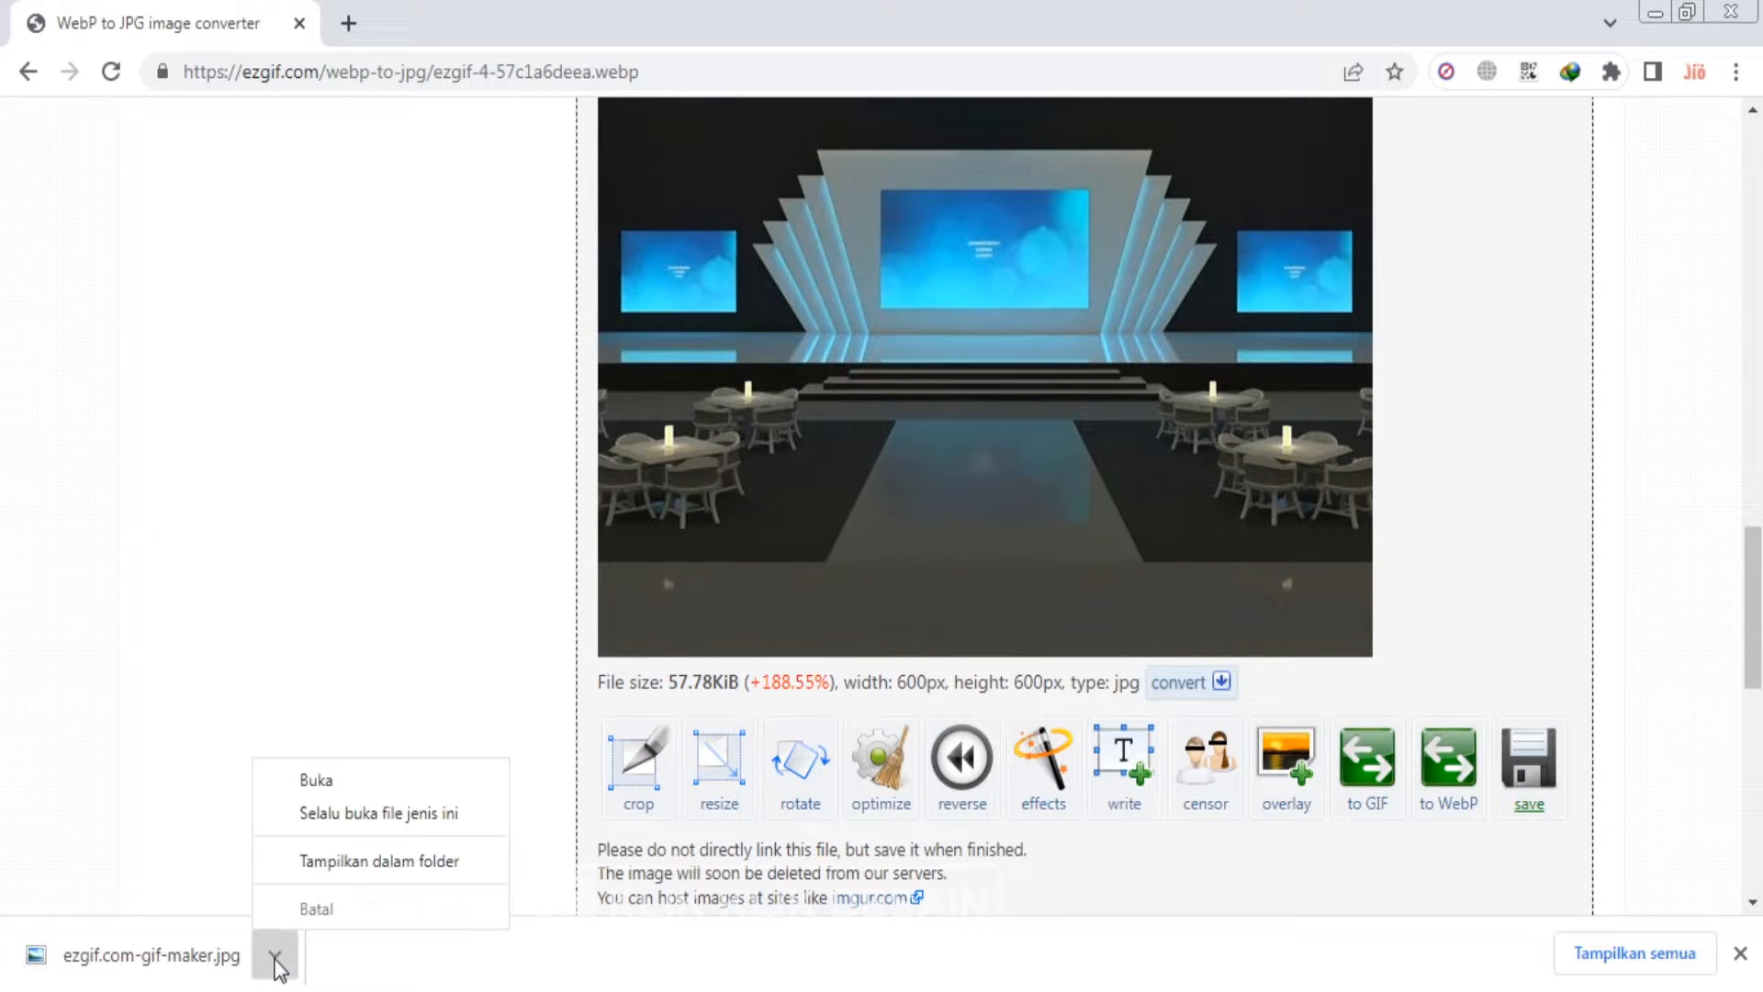
left_click(357, 863)
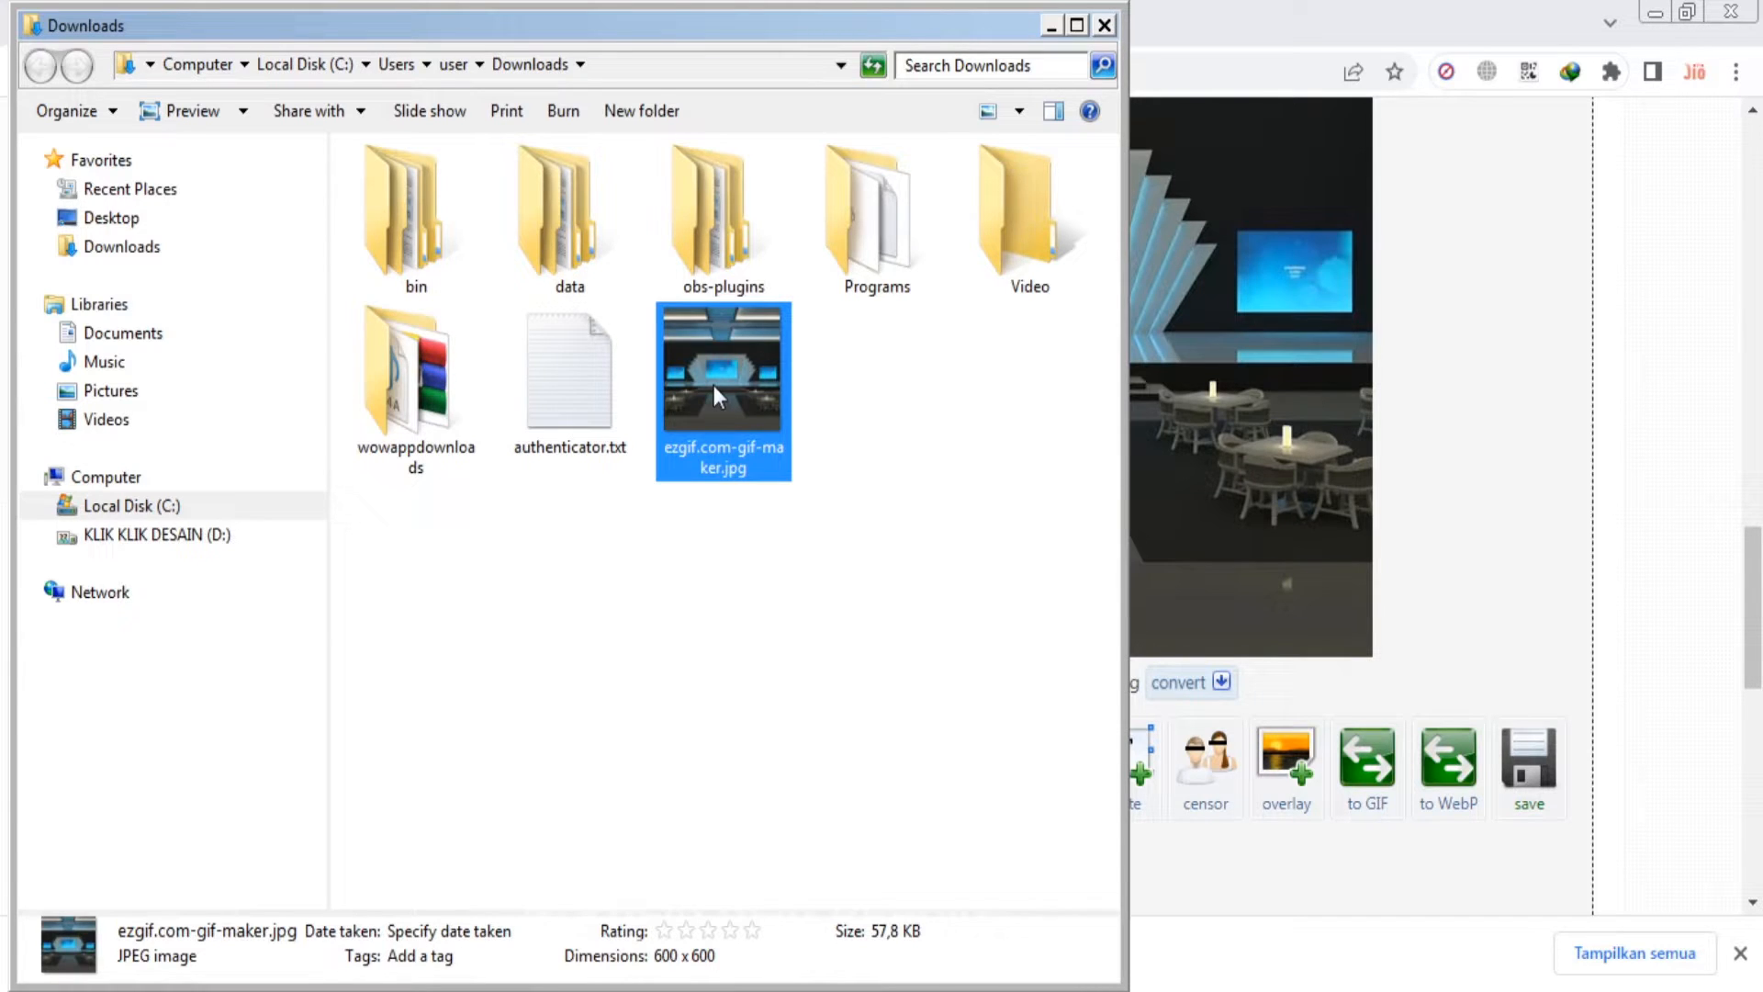
Copy ezgif.com-gif-maker.jpg from the Downloads folder into the tutor folder
right_click(713, 384)
left_click(830, 830)
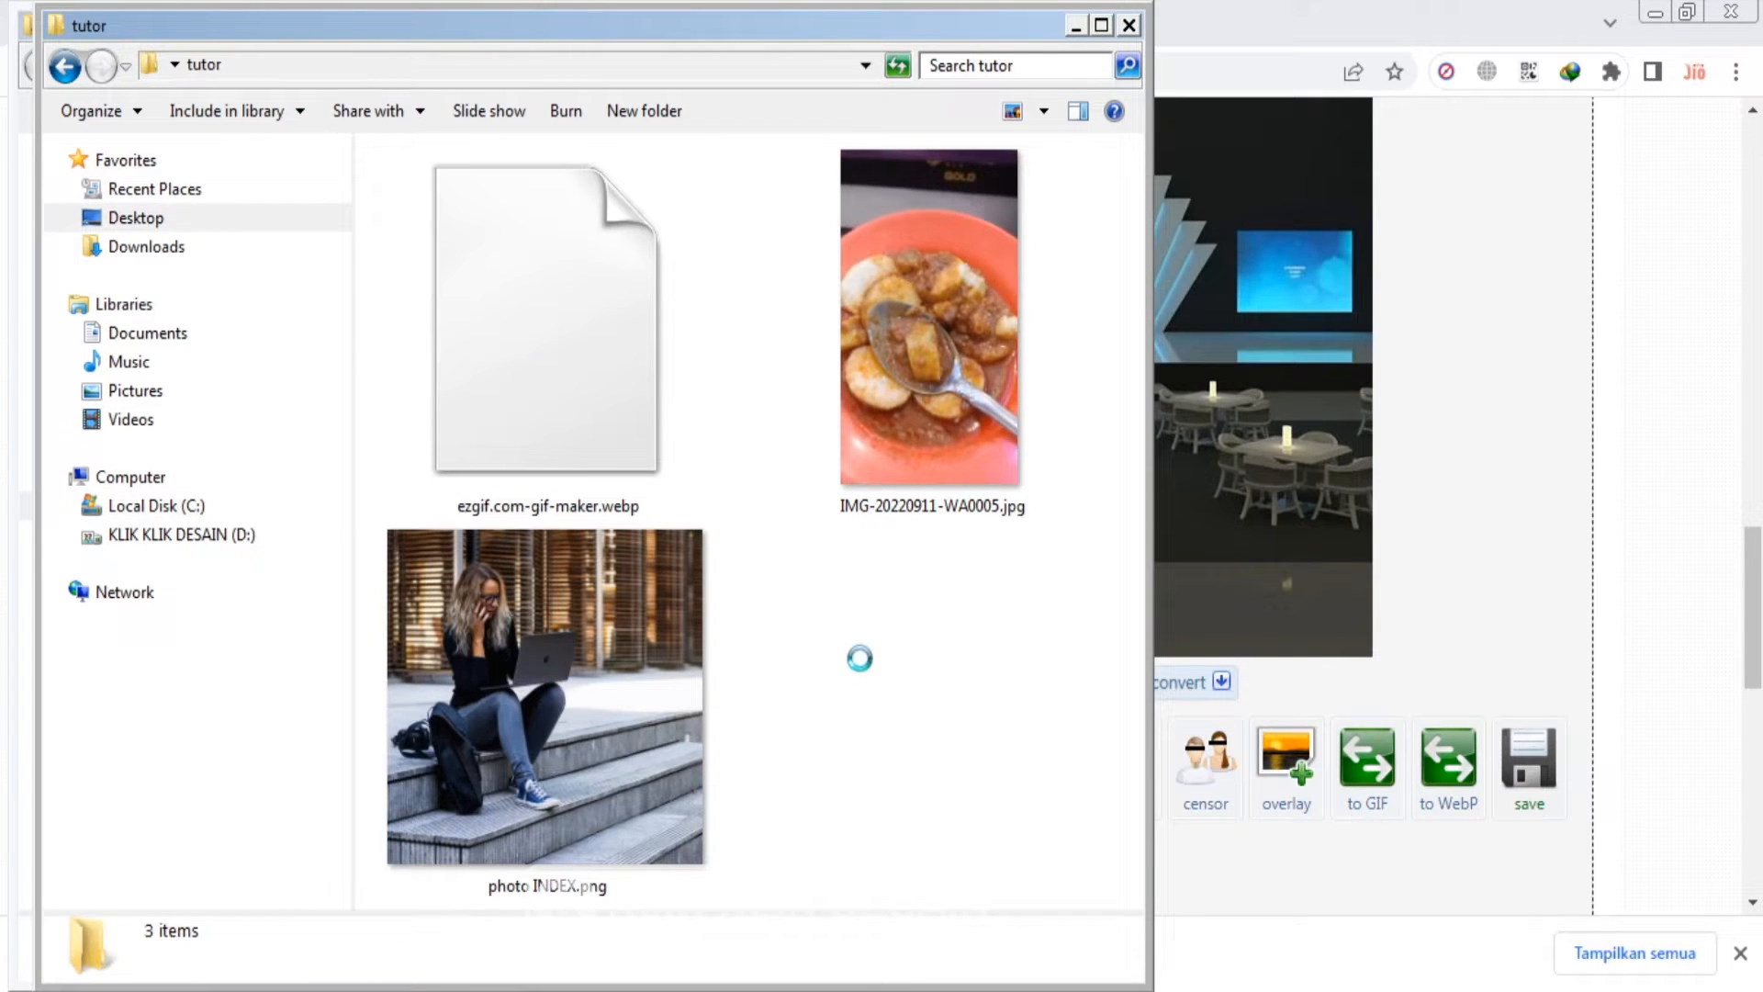
right_click(863, 679)
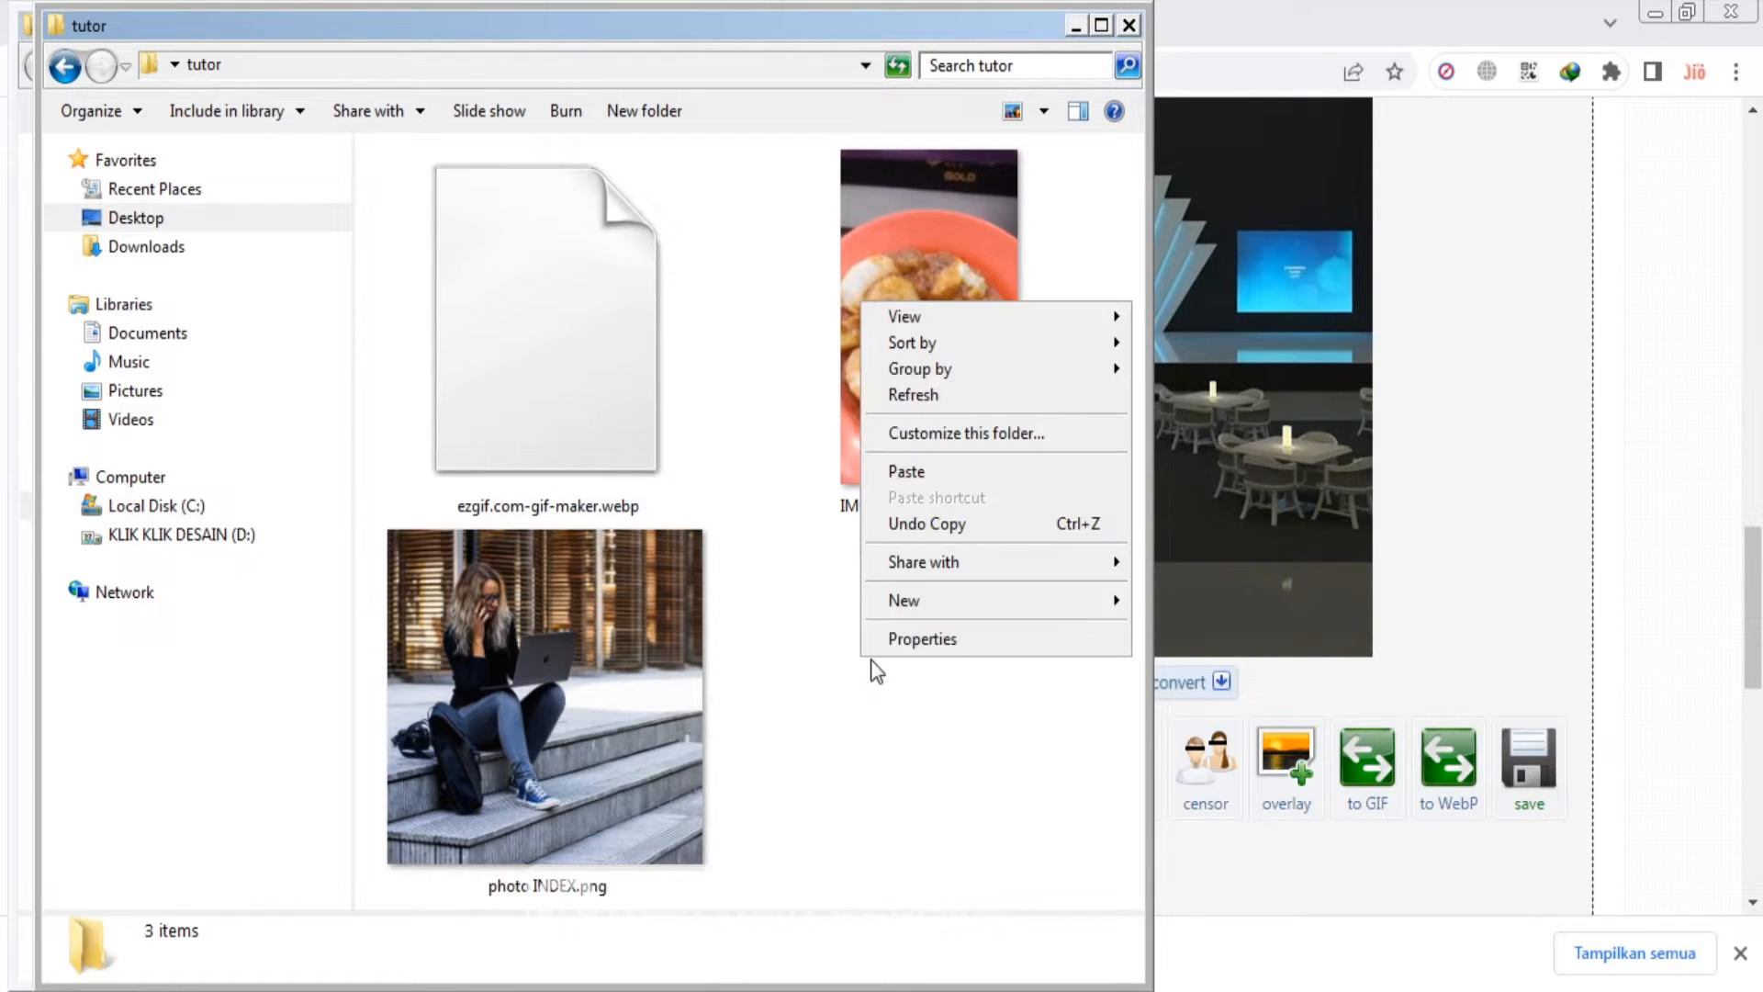
left_click(938, 472)
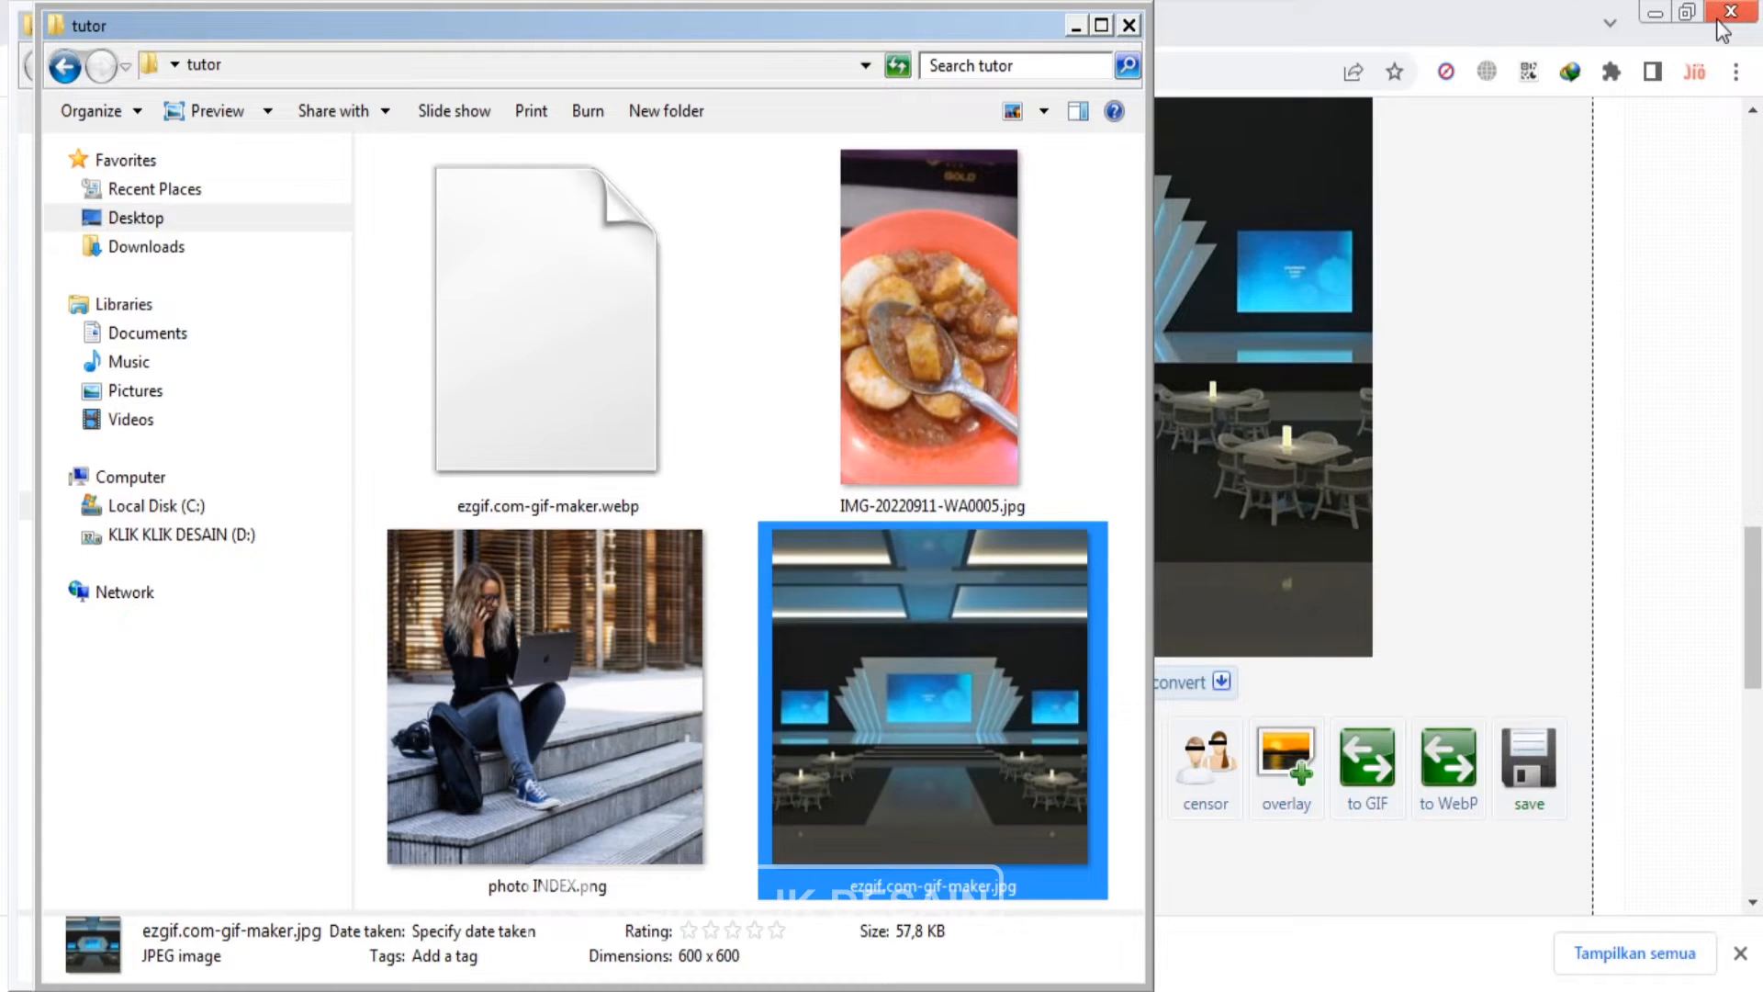
Switch back to Photoshop and open ezgif.com-gif-maker.jpg from the tutor folder
left_click(1563, 35)
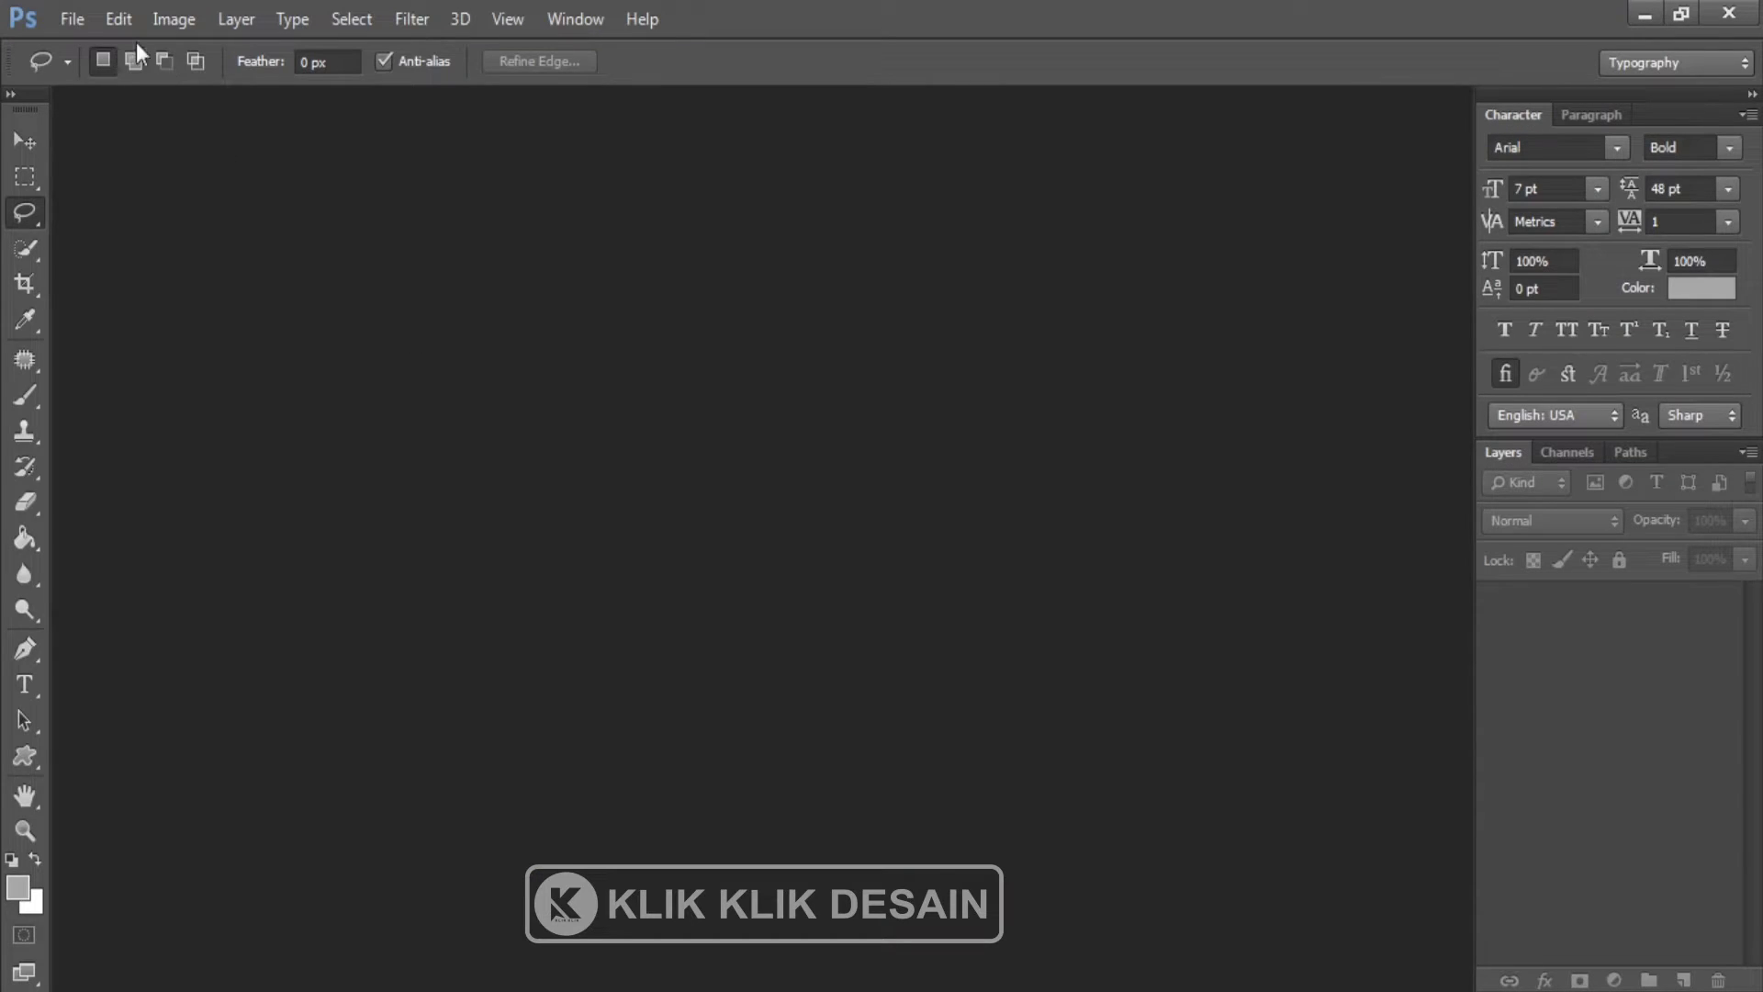
left_click(73, 21)
left_click(92, 67)
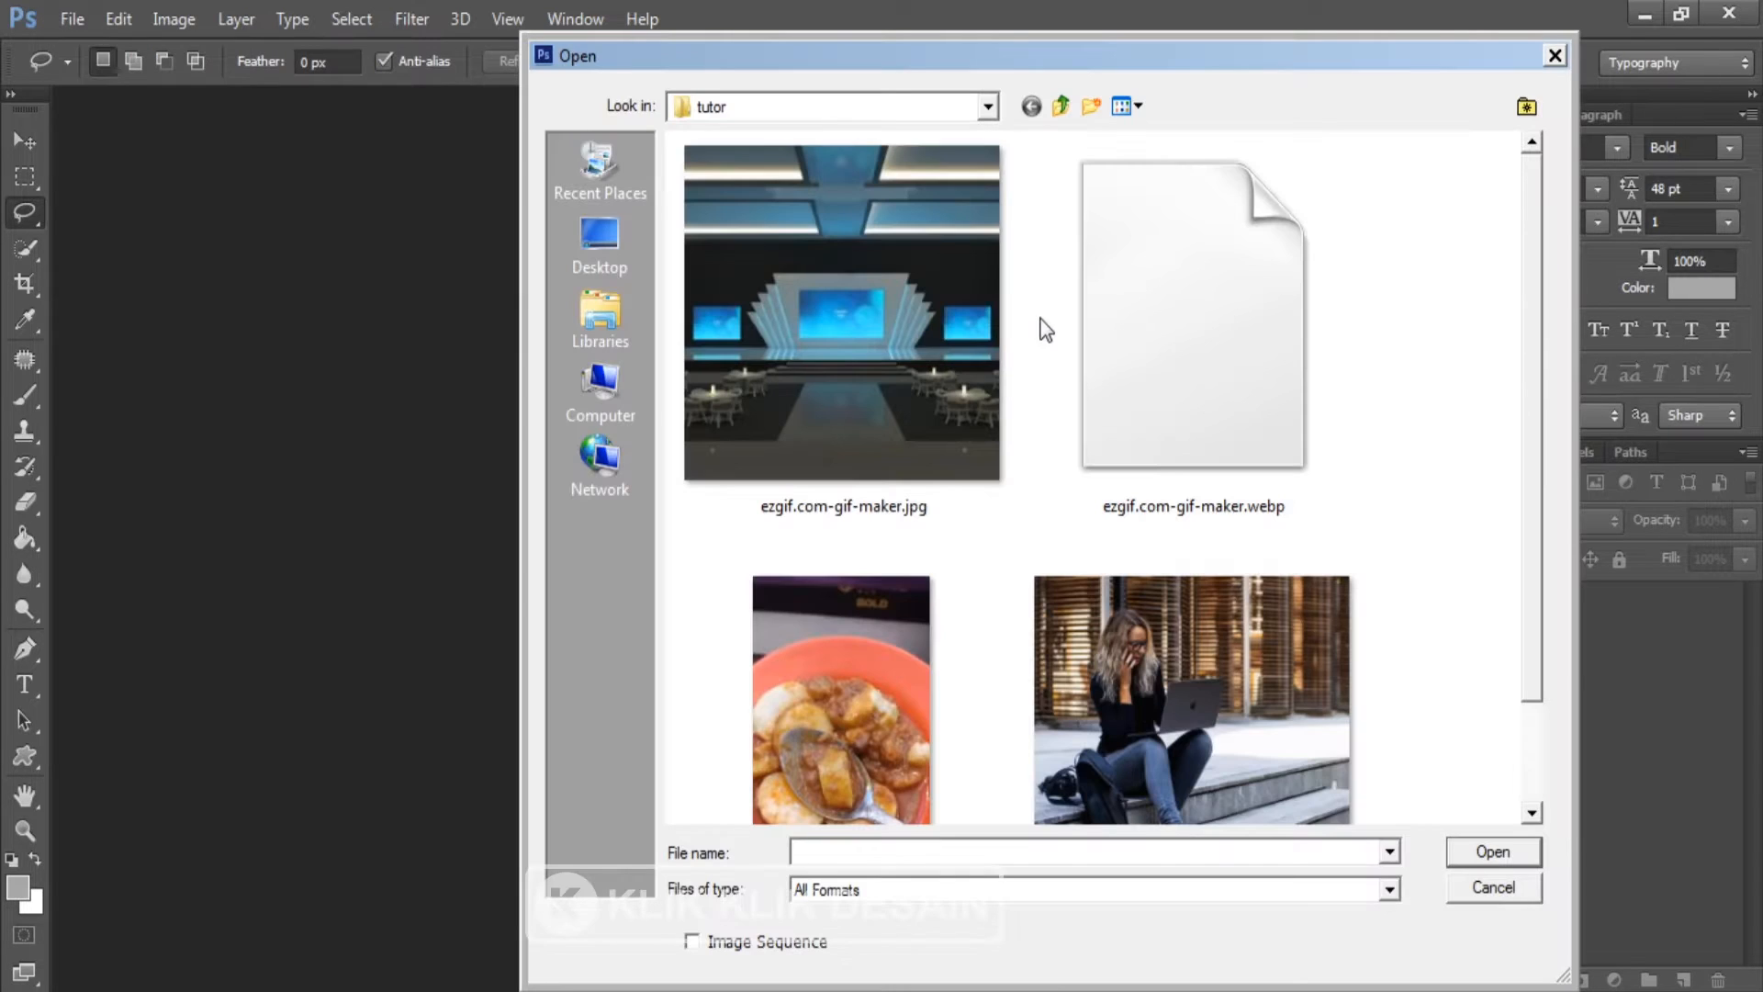
left_click(859, 390)
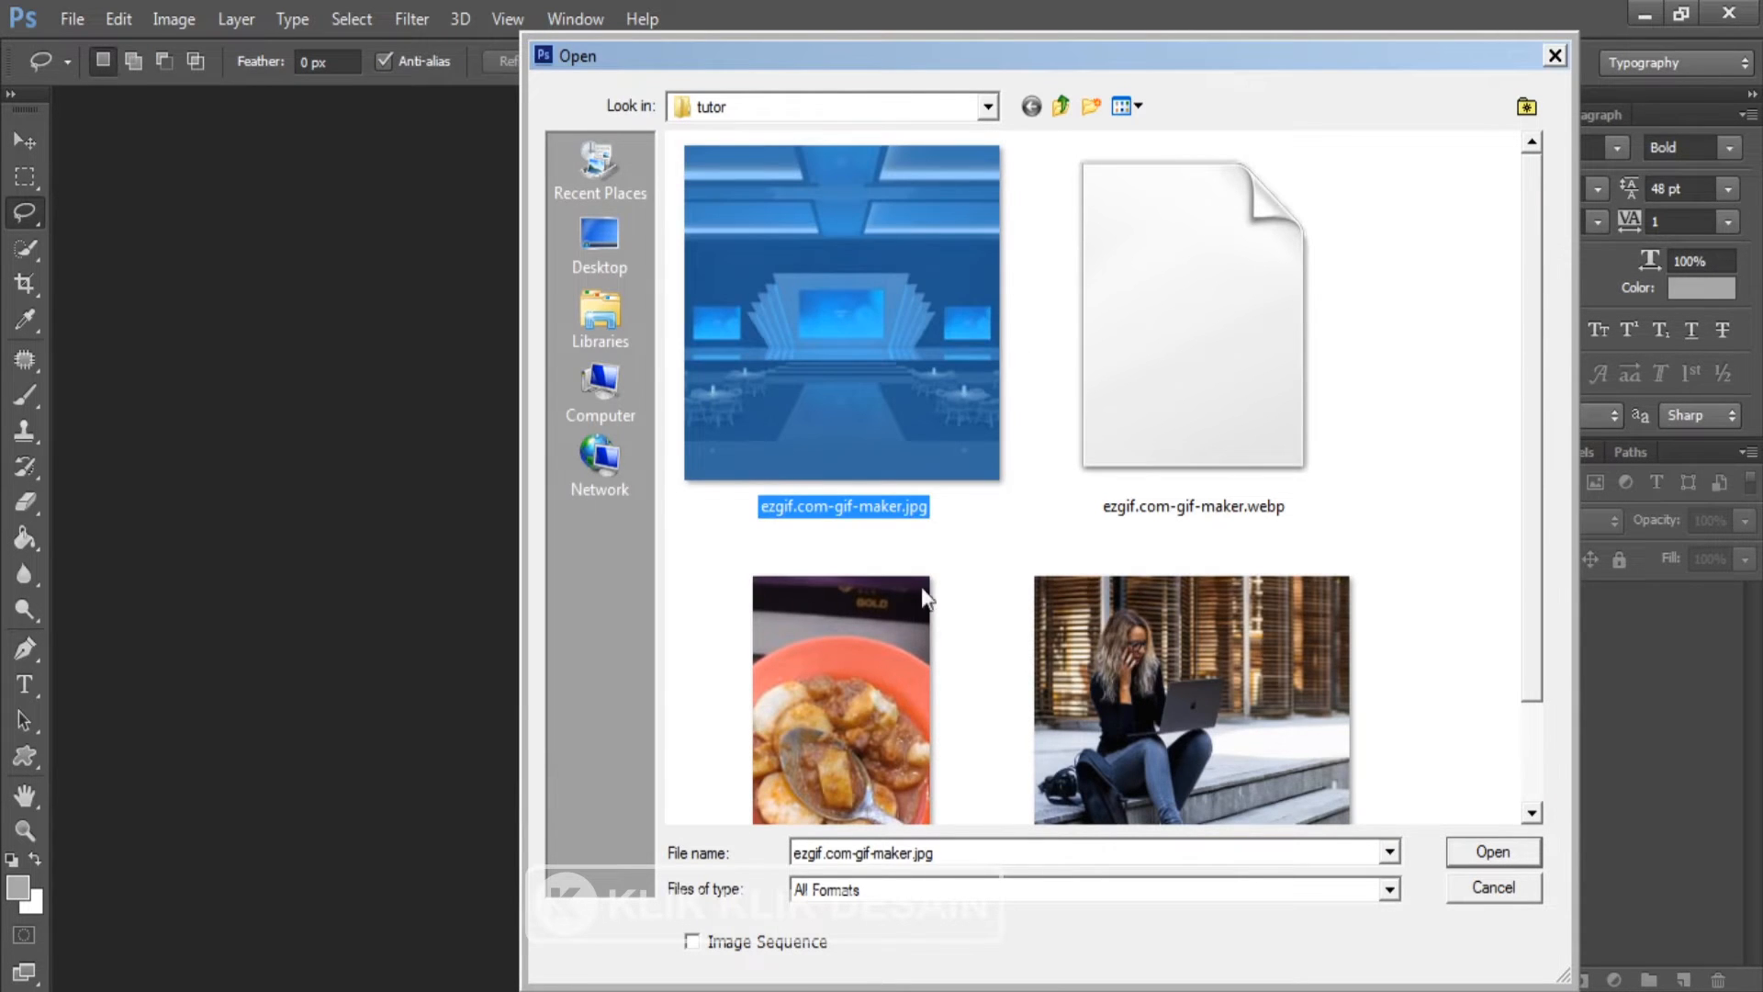
left_click(1162, 397)
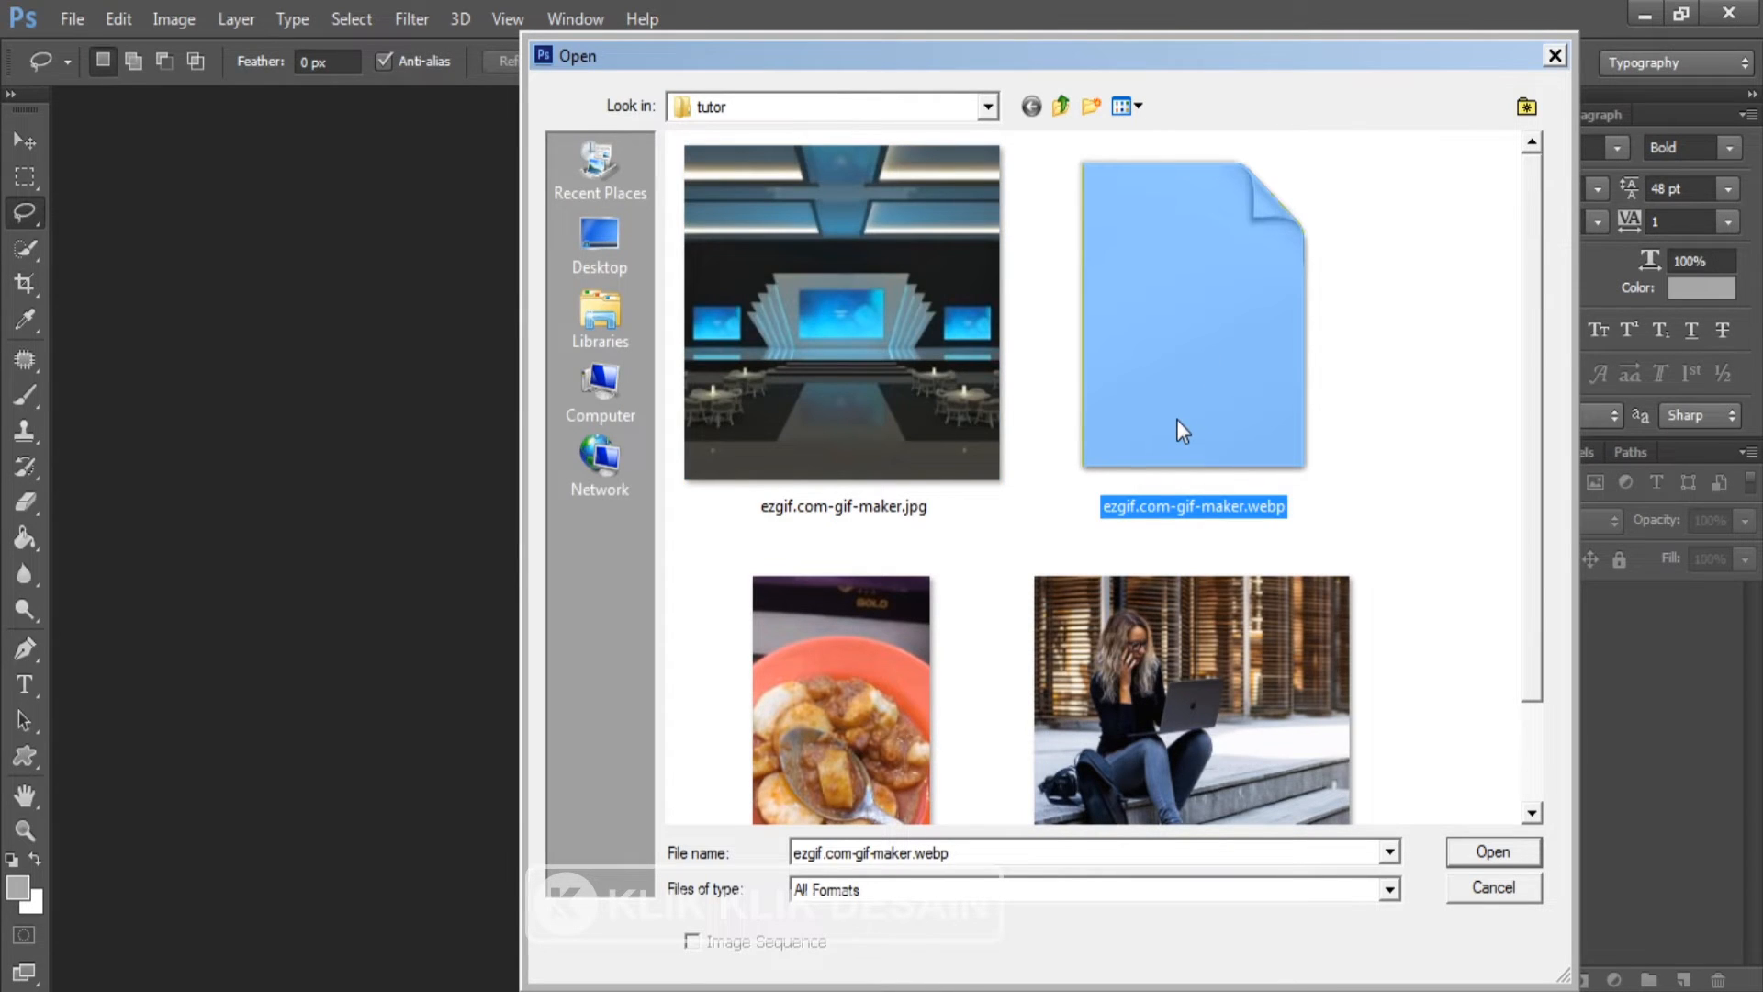
double_click(881, 342)
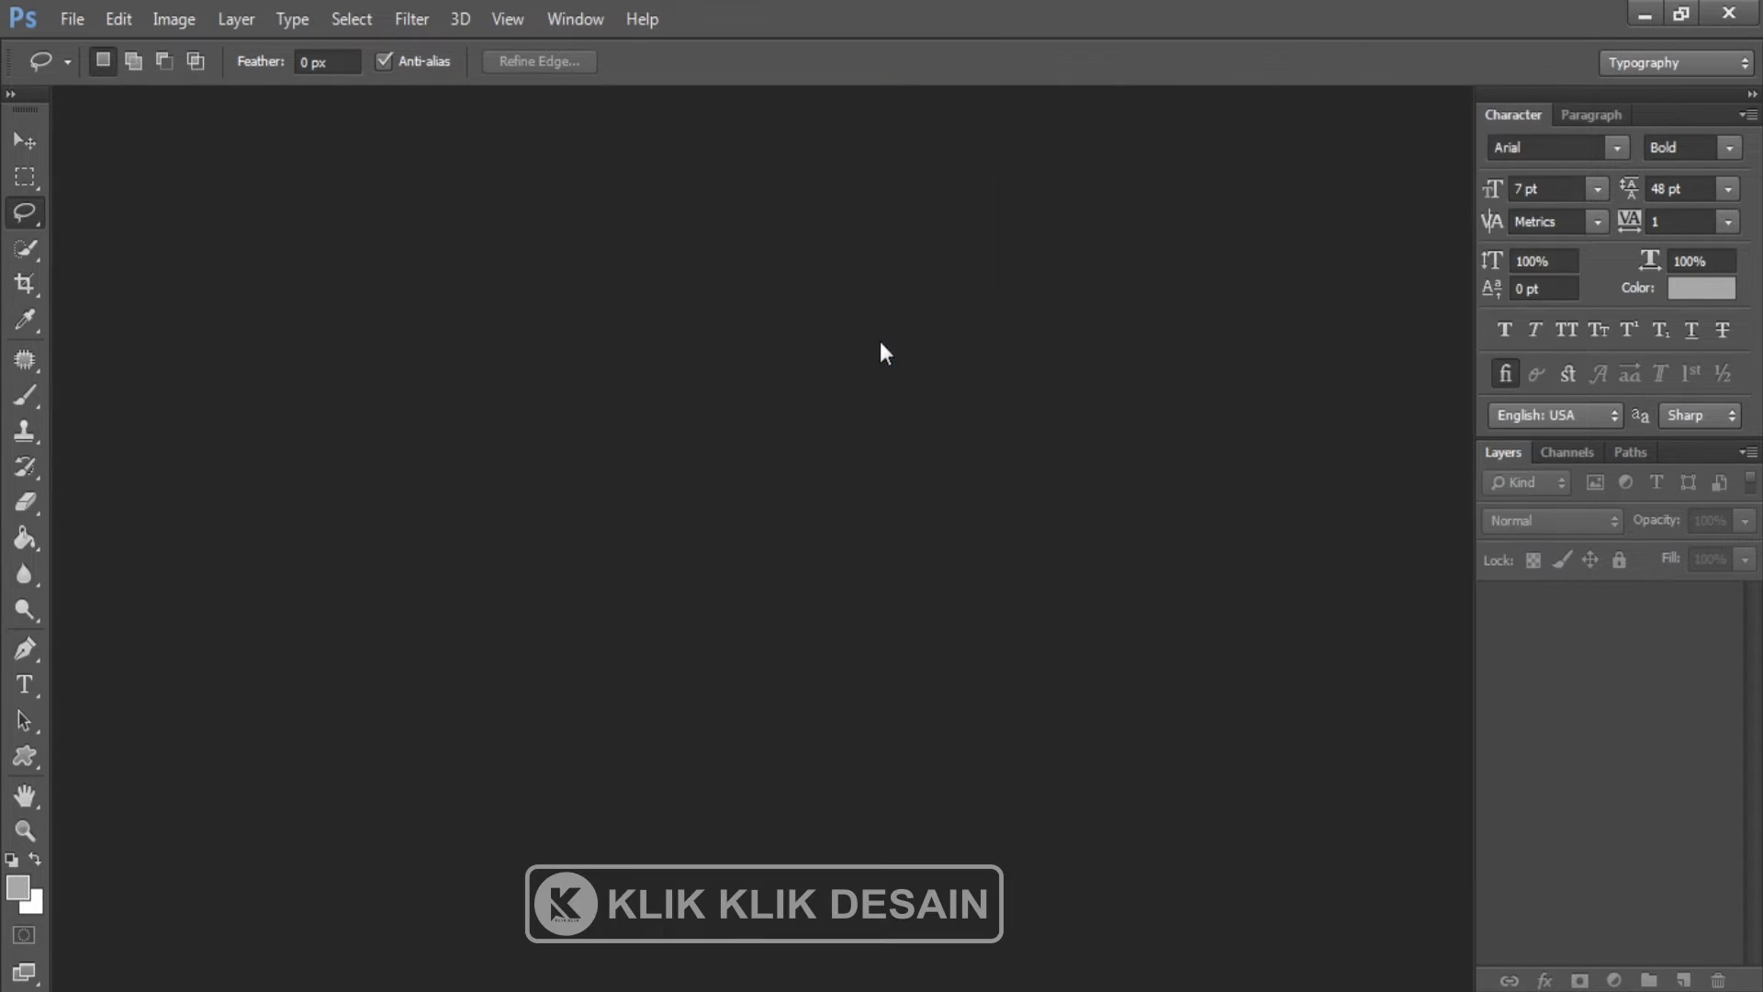